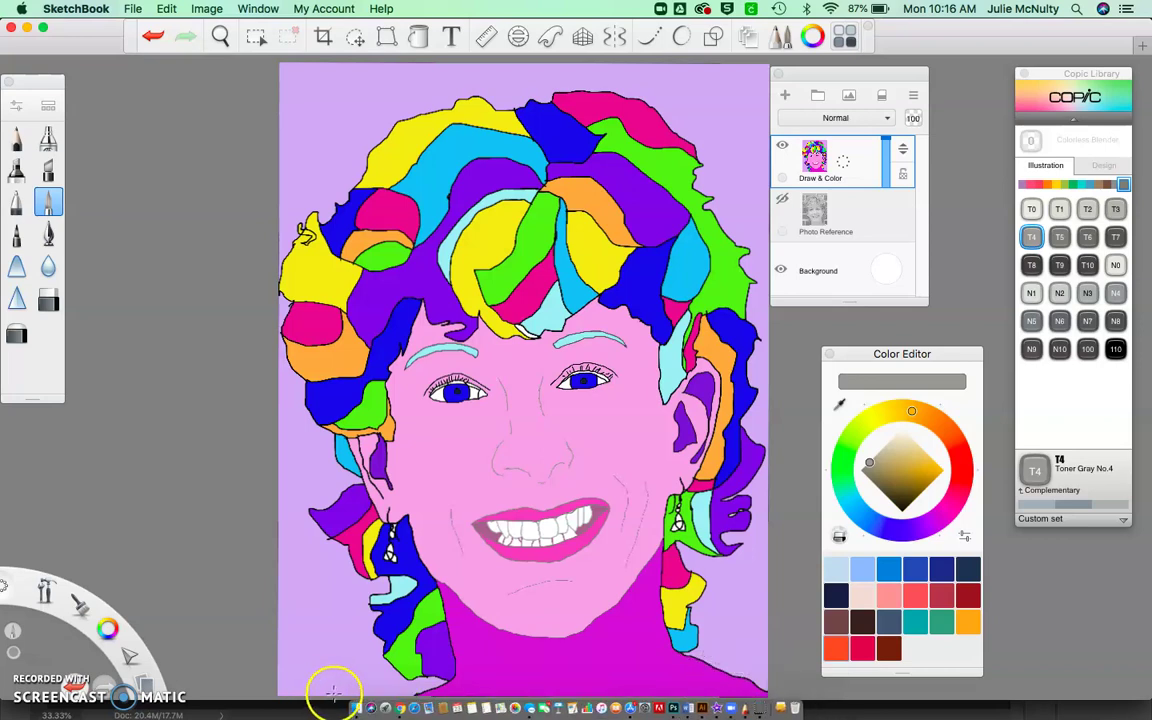
- Look through the installed apps in Launchpad and show the Google Drive location in Finder
left_click(385, 695)
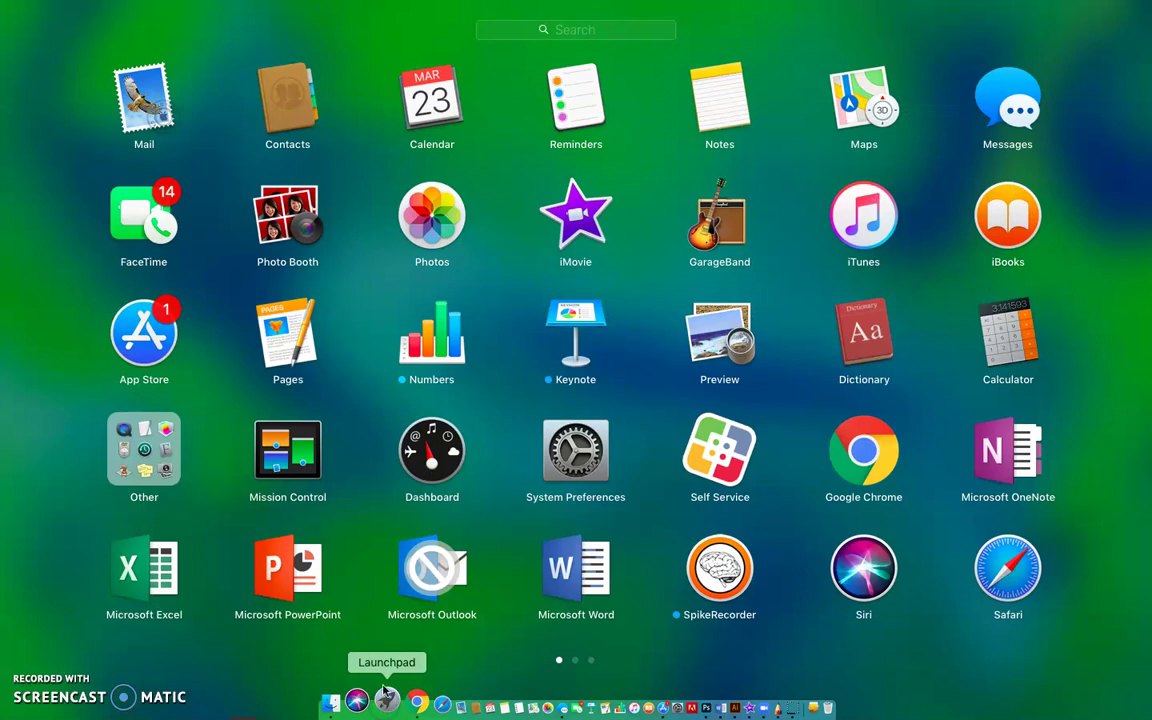
scroll(540, 347, "right", 3)
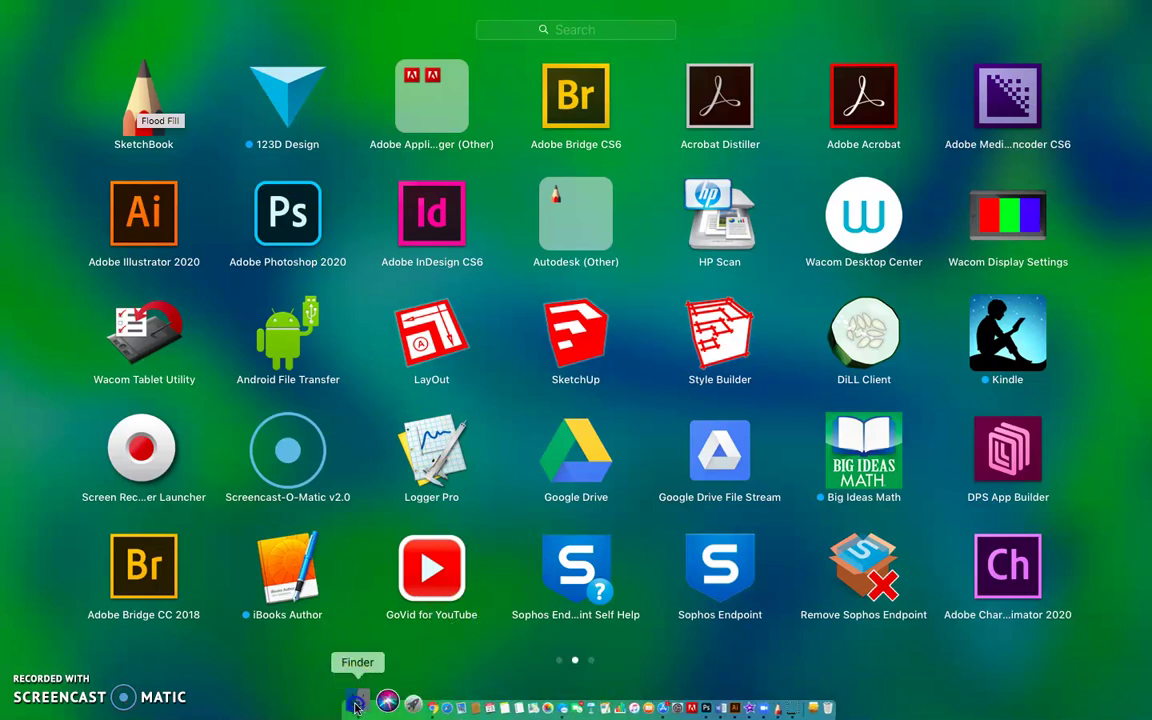
left_click(356, 707)
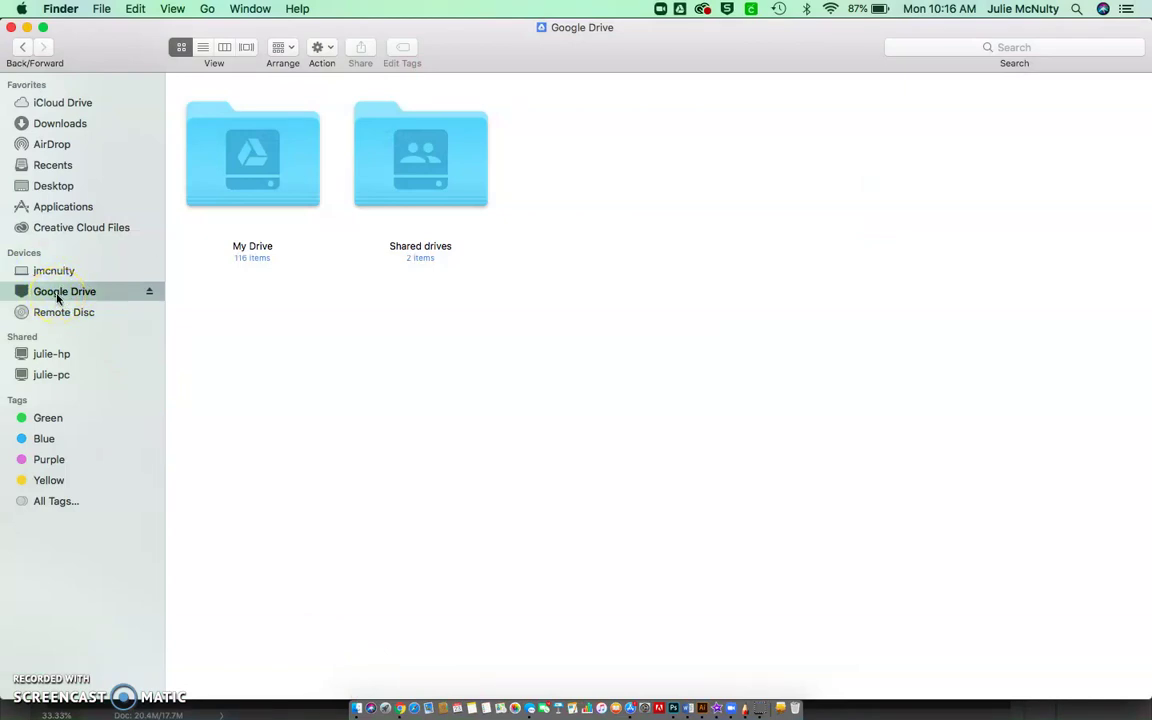
- Open Self Service from Launchpad, look through its installable apps for Google Drive File Stream, and close it
left_click(386, 706)
scroll(690, 571, "left", 5)
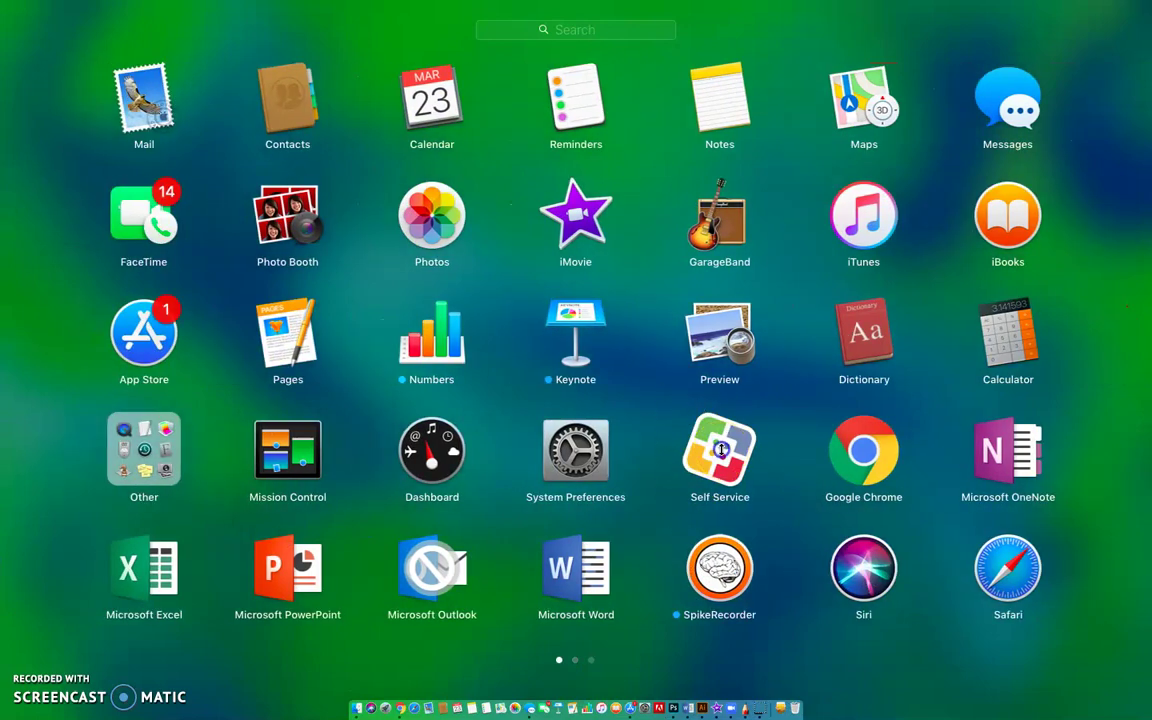
left_click(721, 451)
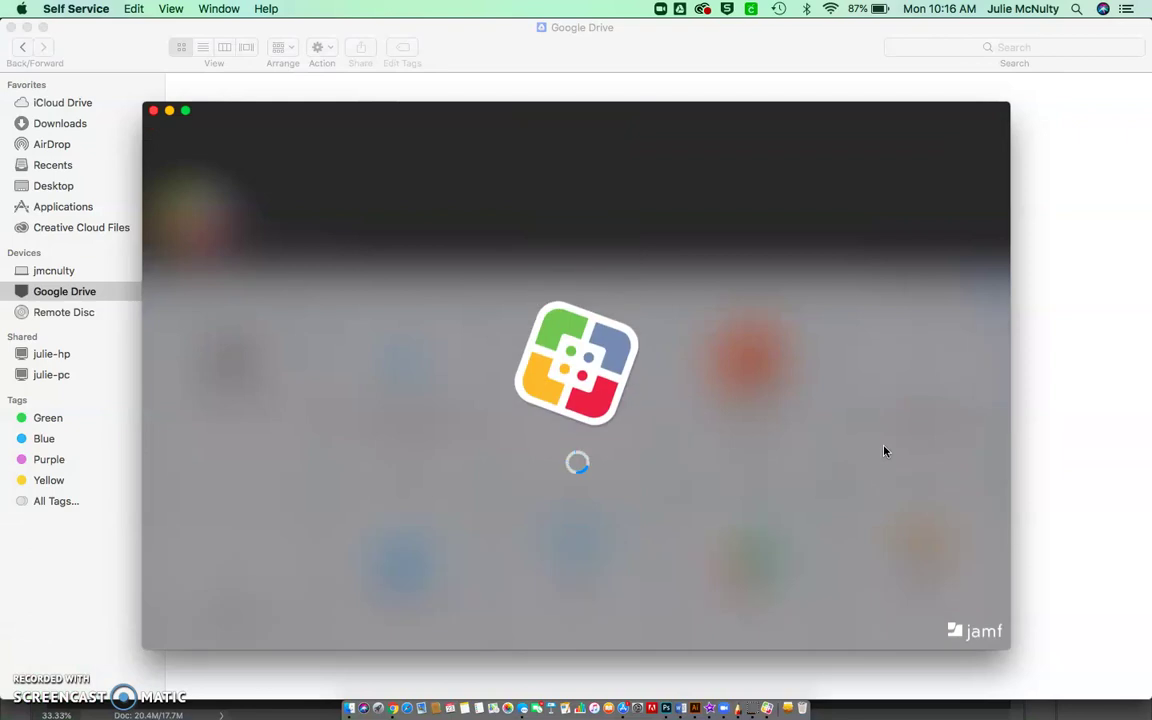
scroll(800, 484, "down", 2)
scroll(800, 484, "down", 10)
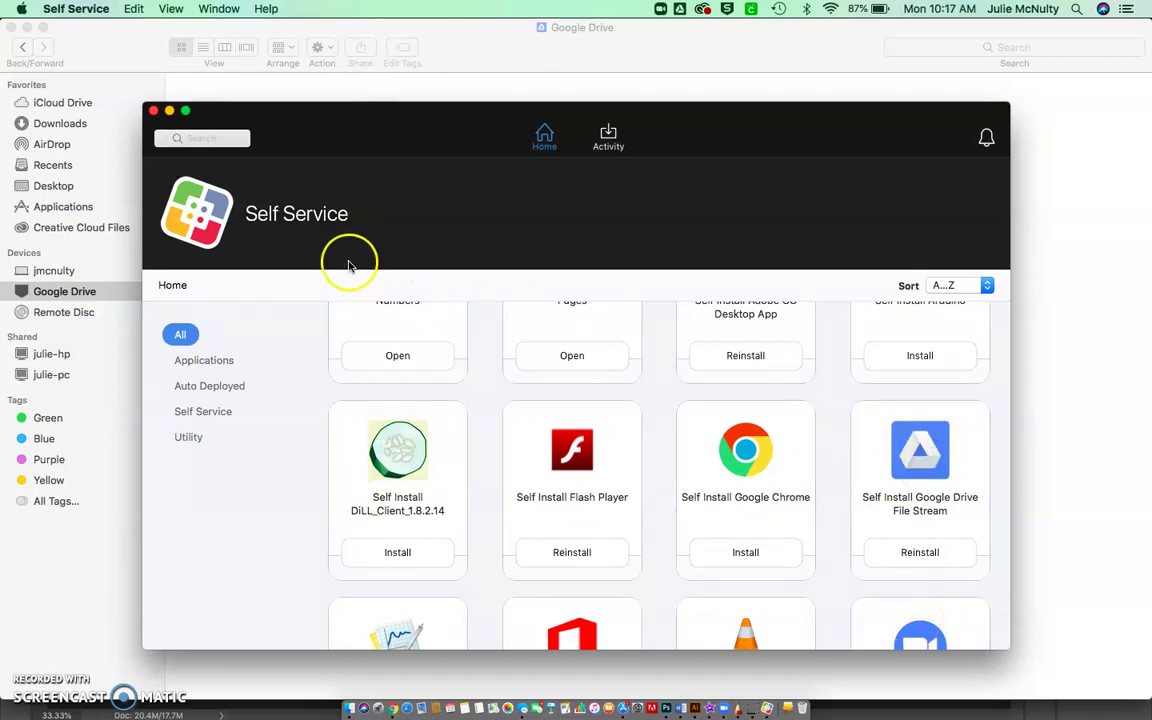
left_click(153, 110)
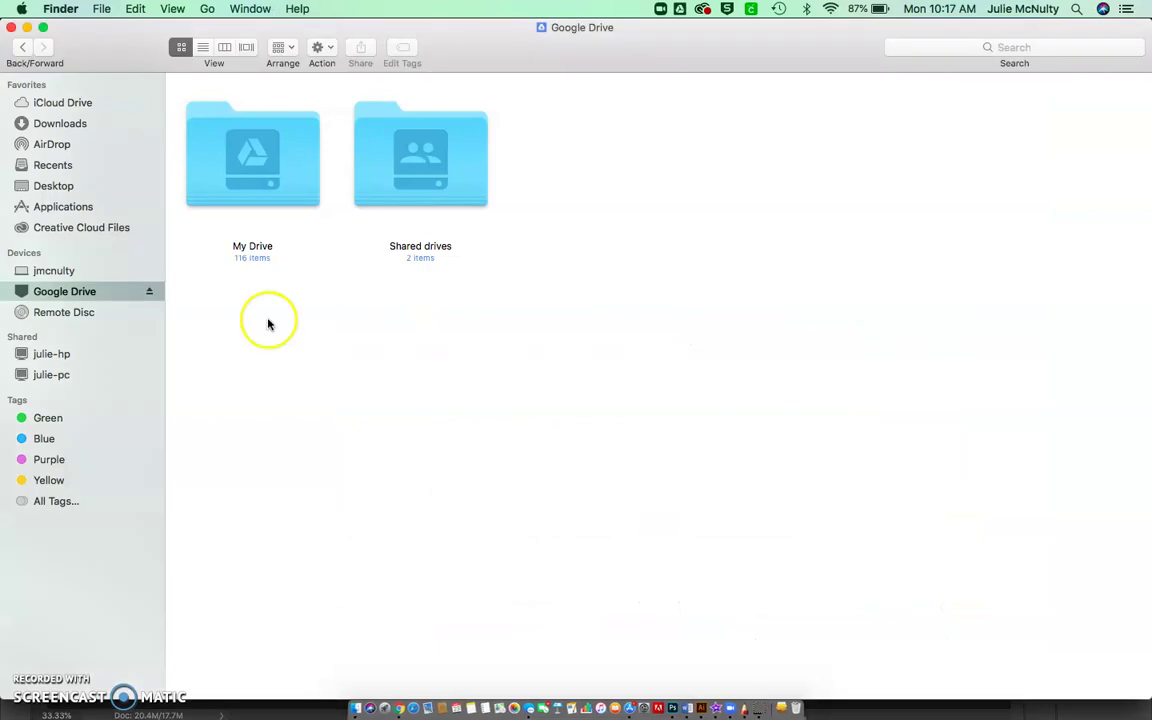
- Switch to SketchBook and create a new blank document
left_click(743, 705)
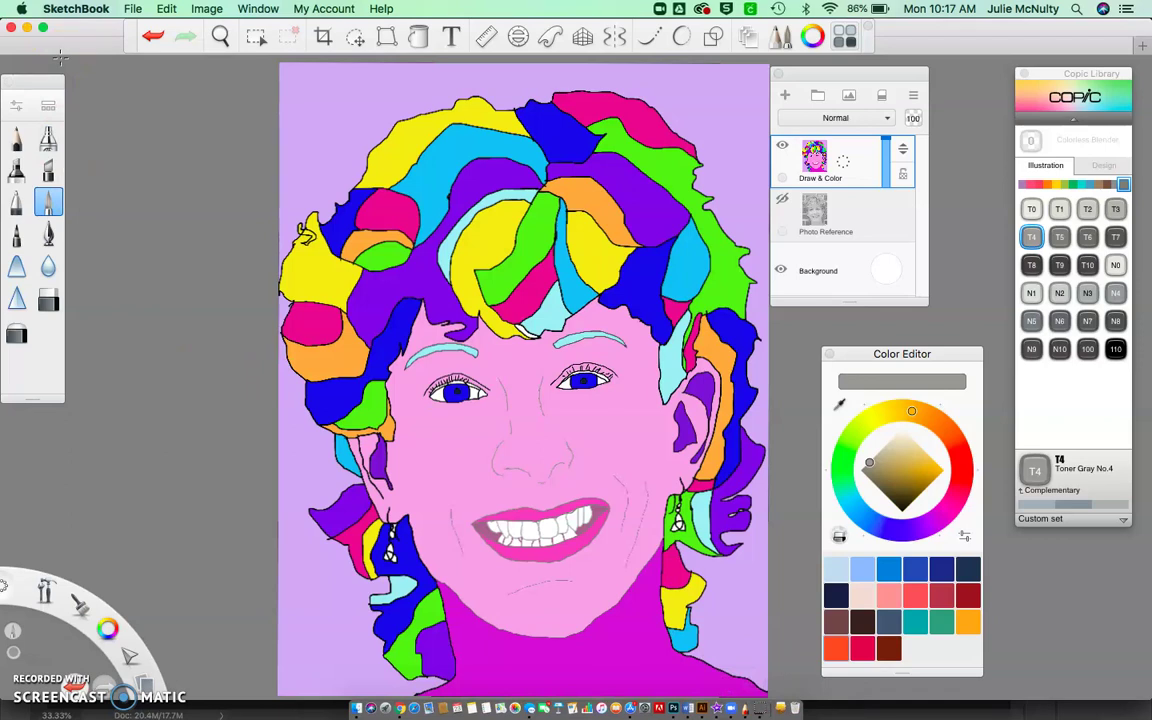
left_click(135, 11)
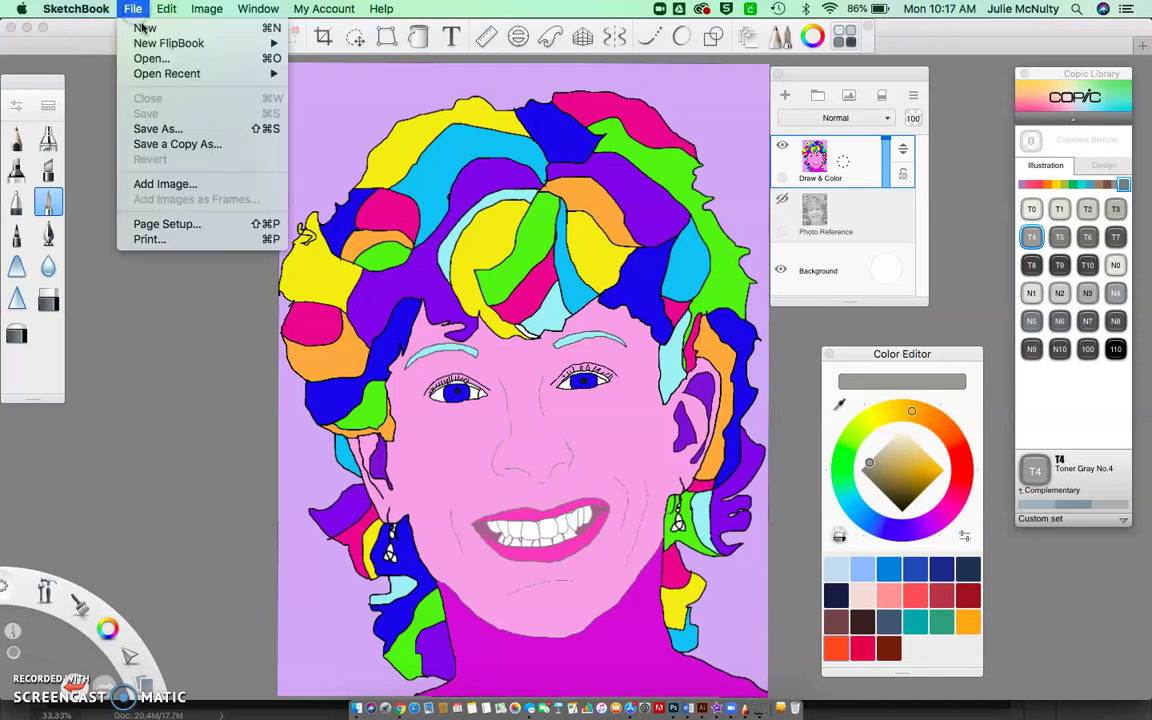
left_click(143, 29)
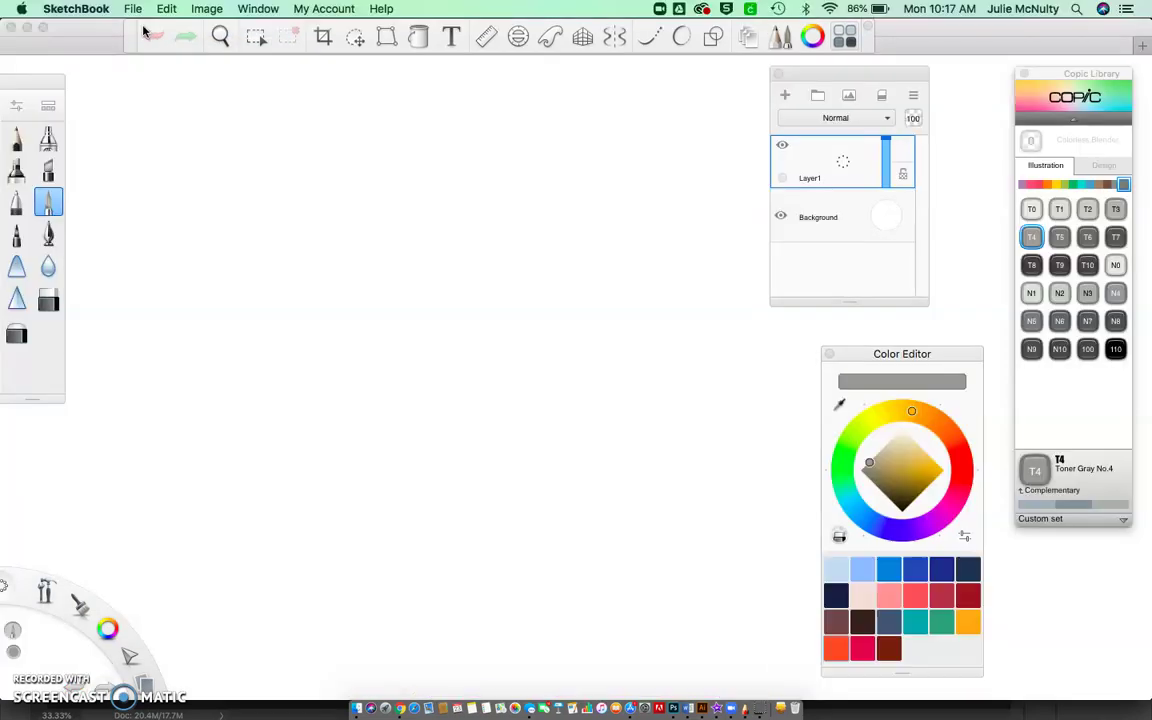
- Review and accept the page setup with US Letter paper, portrait orientation and 100% scale
left_click(135, 10)
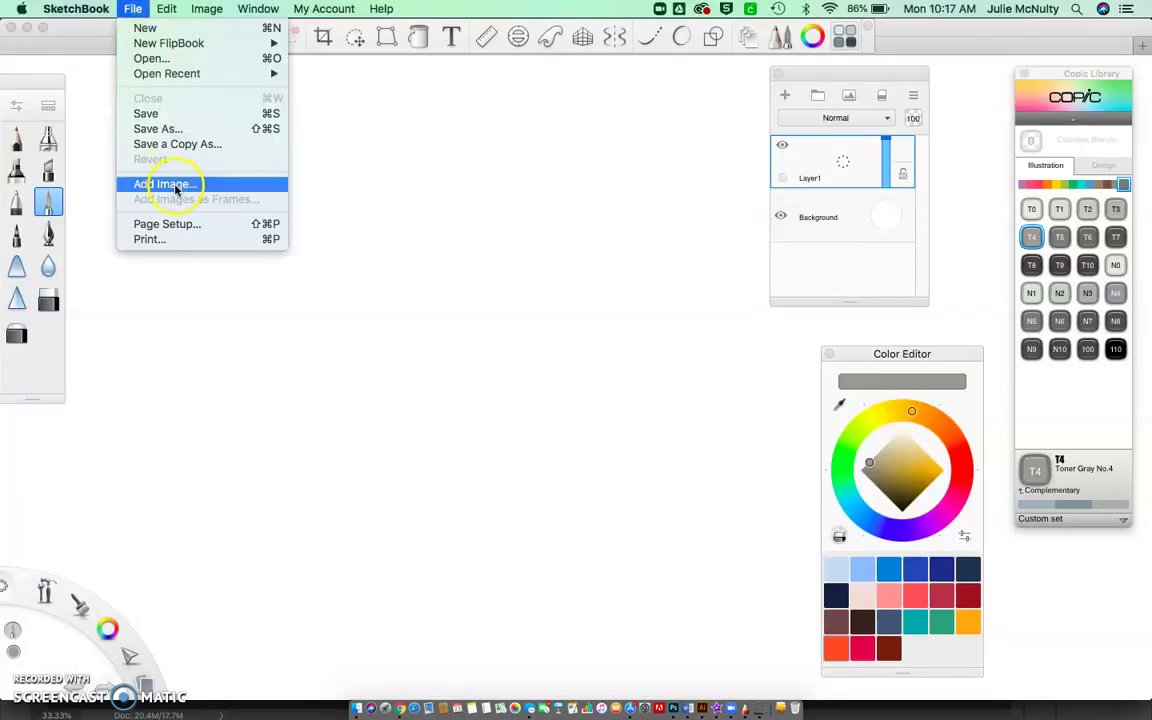
left_click(174, 224)
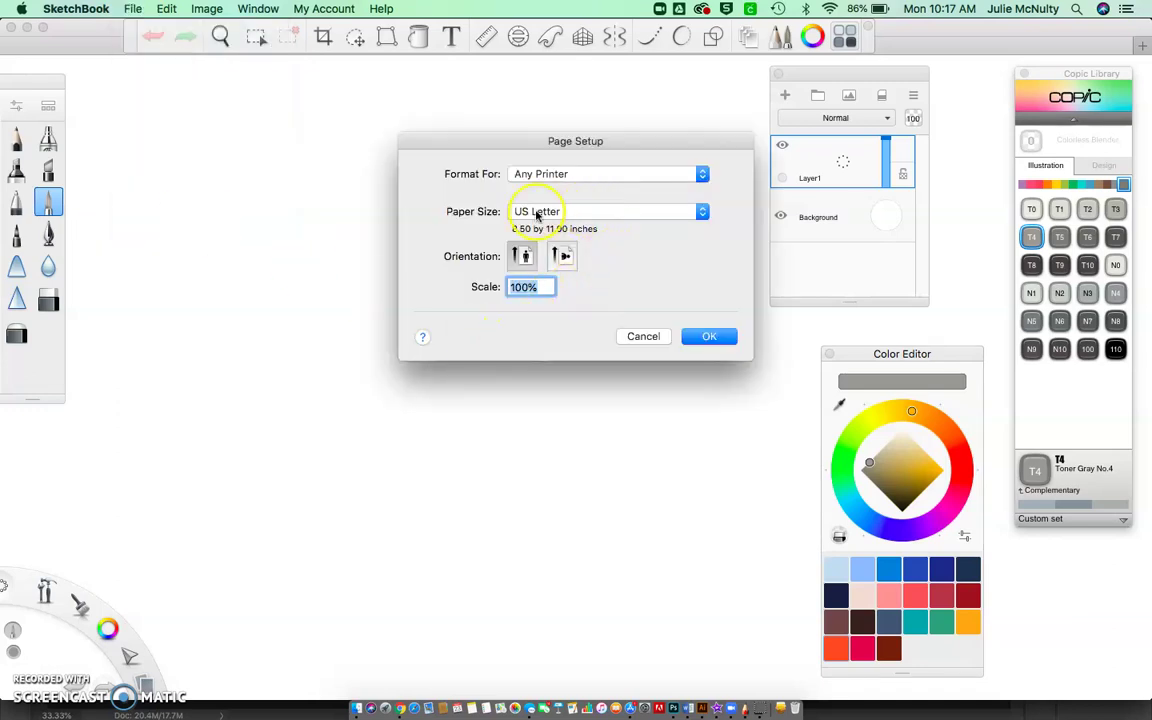
left_click(710, 337)
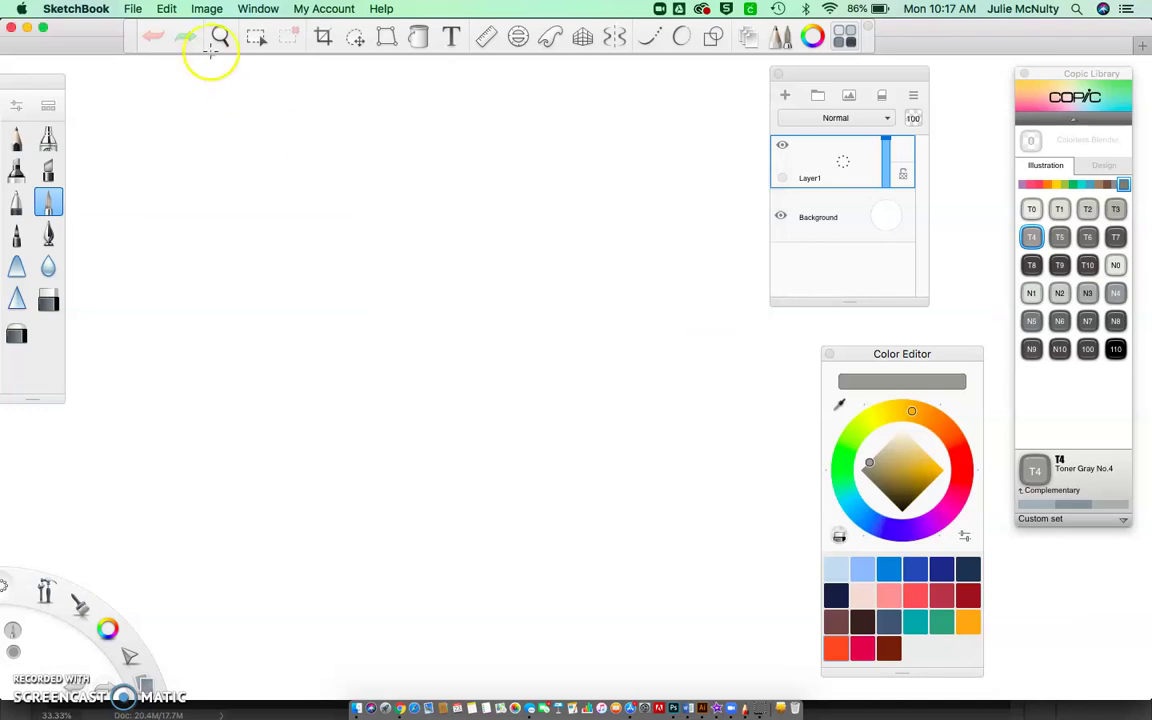
- In the image size settings, turn off Keep proportions and set the document to 8.5 inches wide and 11 inches high
left_click(212, 12)
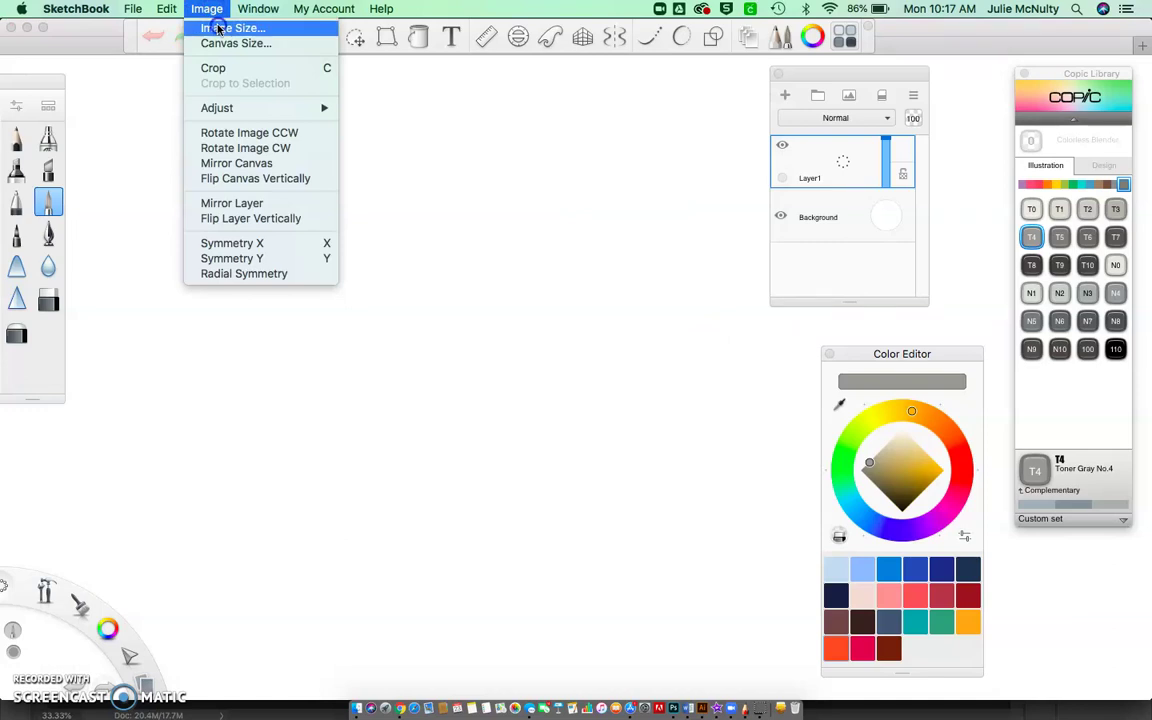
left_click(216, 28)
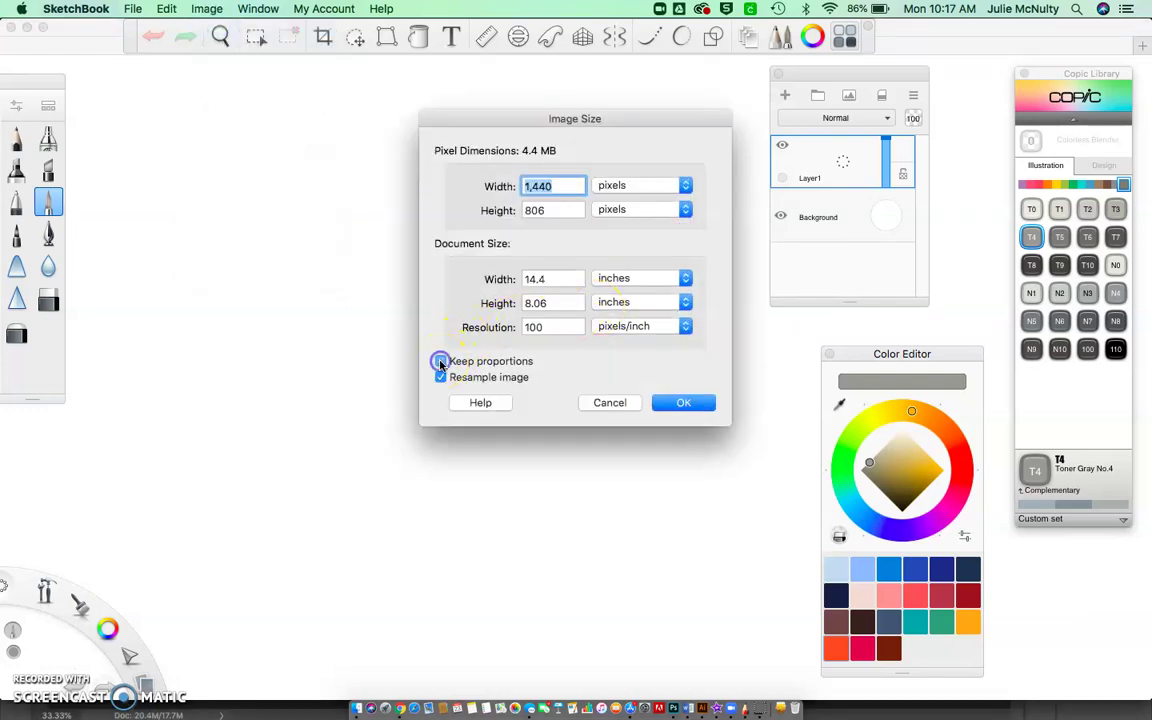
left_click(441, 362)
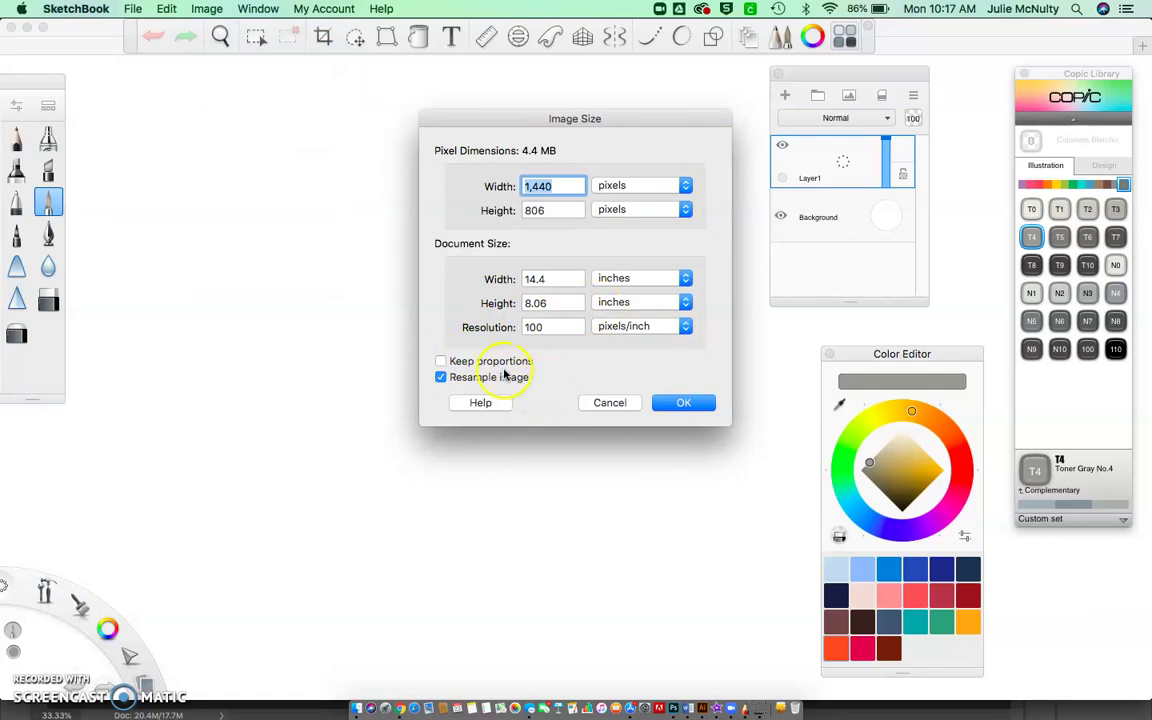
left_click_drag(548, 279, 510, 279)
type("8.5")
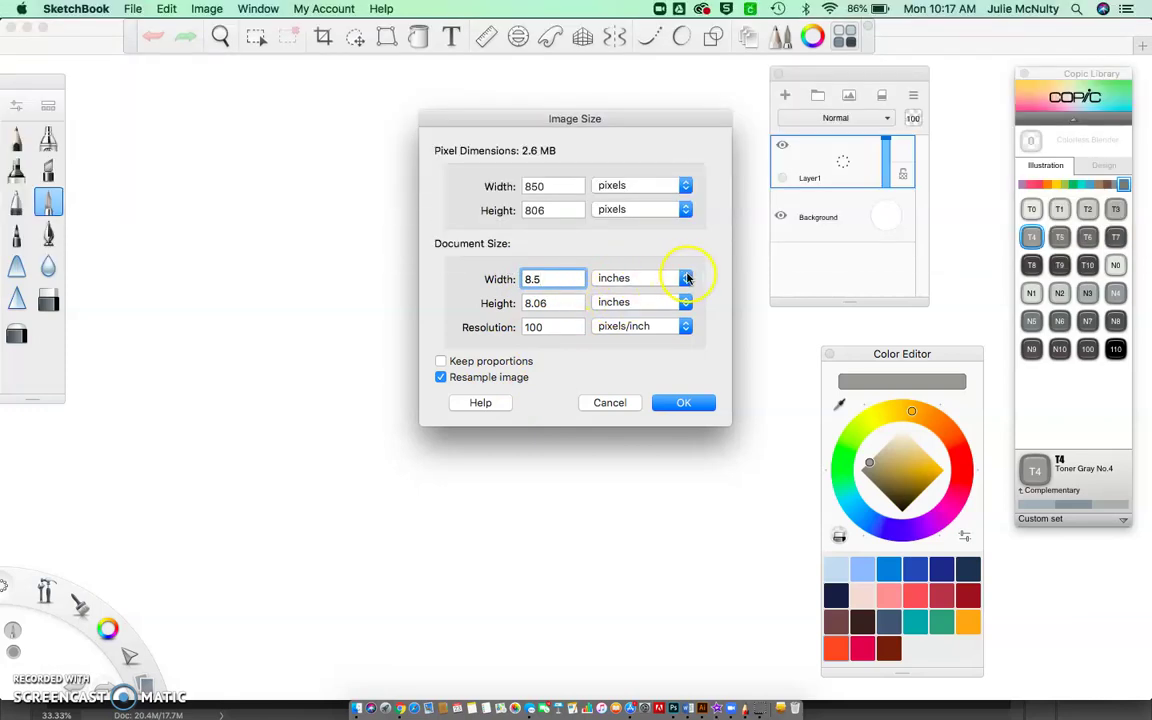
left_click(686, 278)
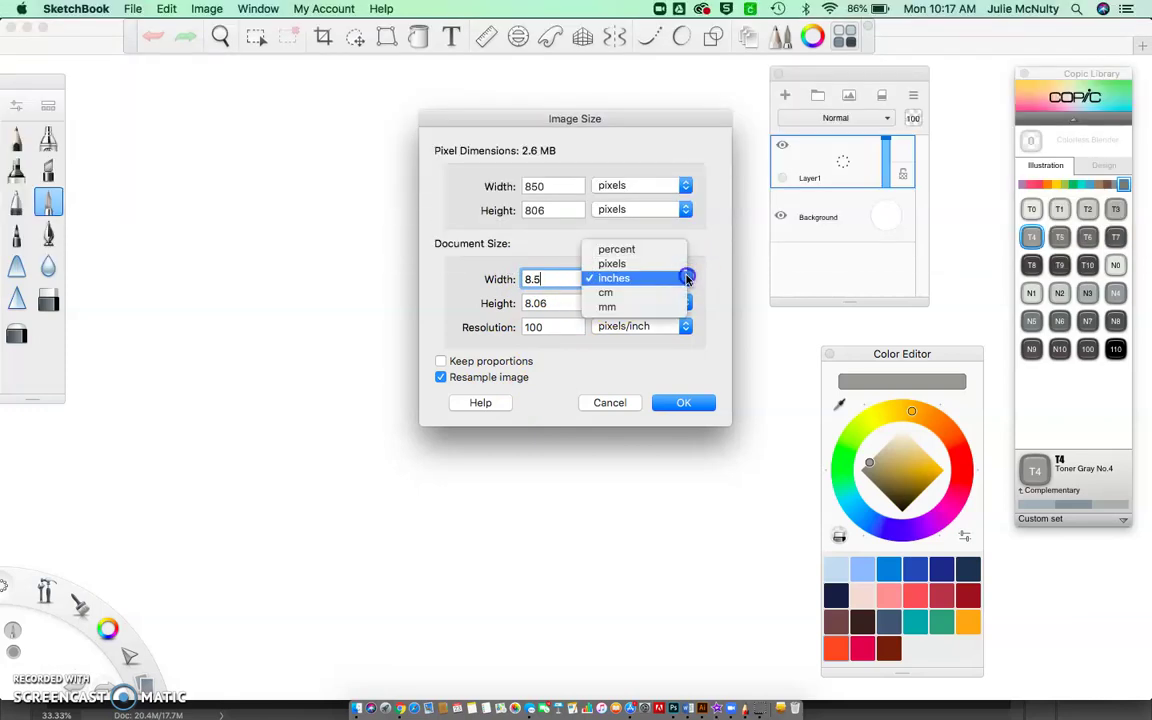
left_click(686, 278)
left_click(540, 303)
left_click_drag(548, 303, 530, 302)
type("11")
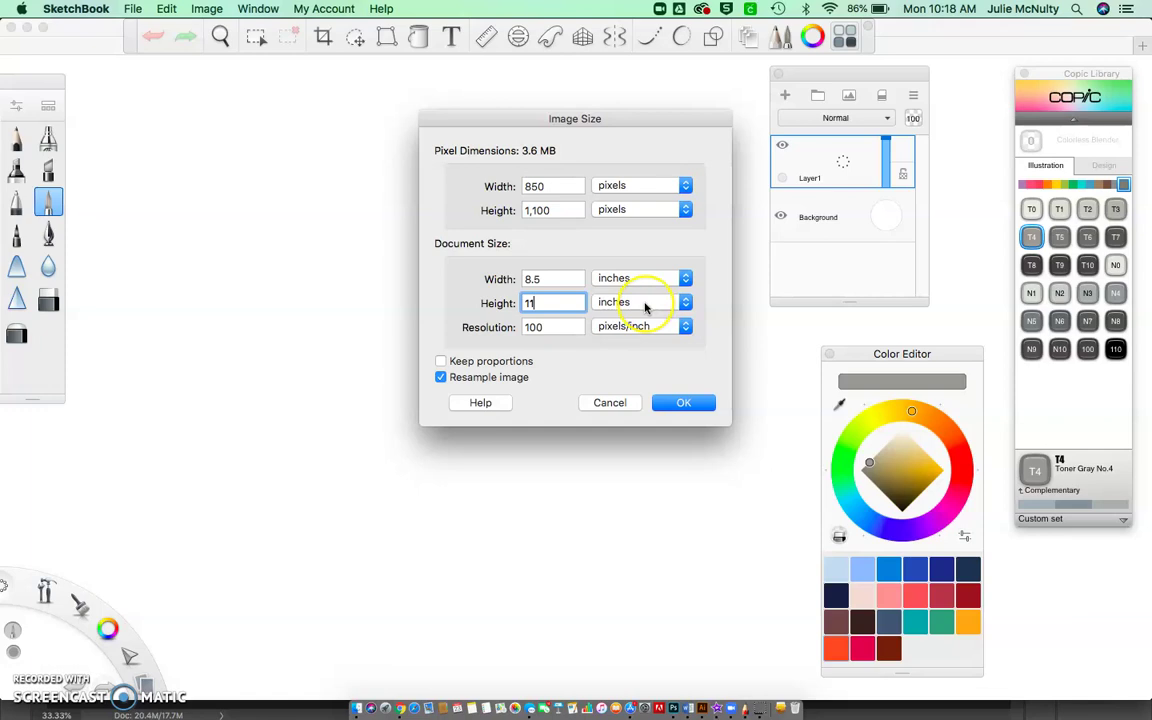
- Set the image resolution to 300 pixels/inch and apply the new image size
left_click(545, 327)
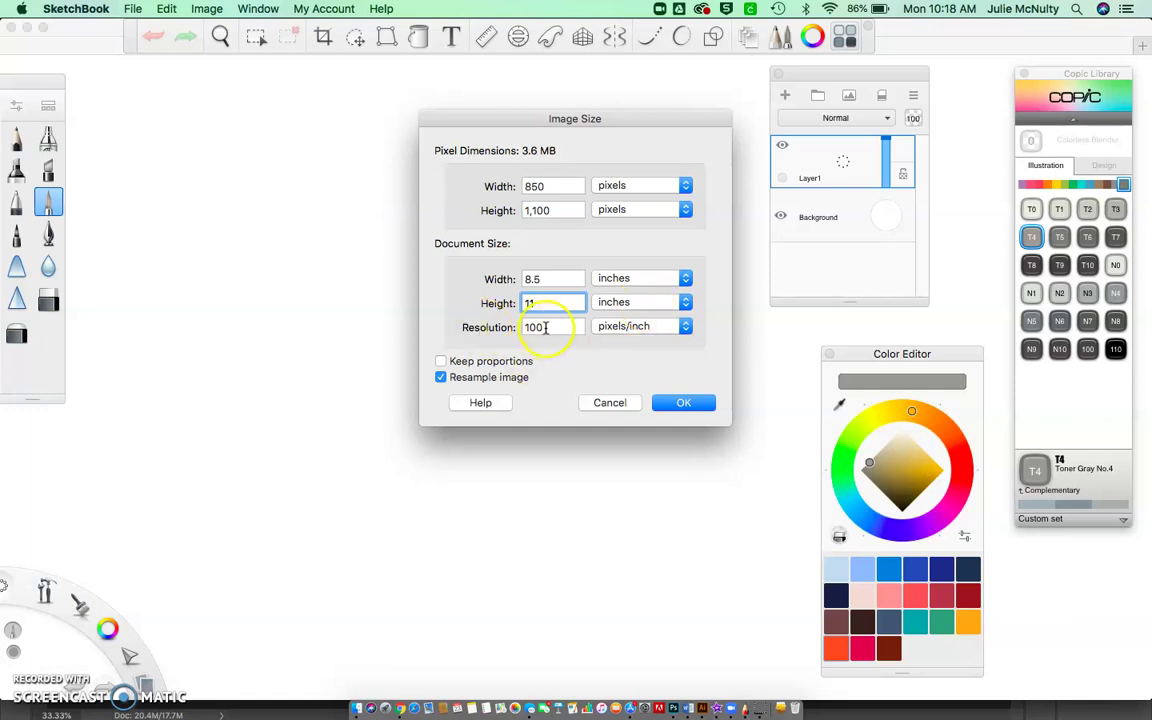
left_click_drag(540, 327, 514, 330)
type("300")
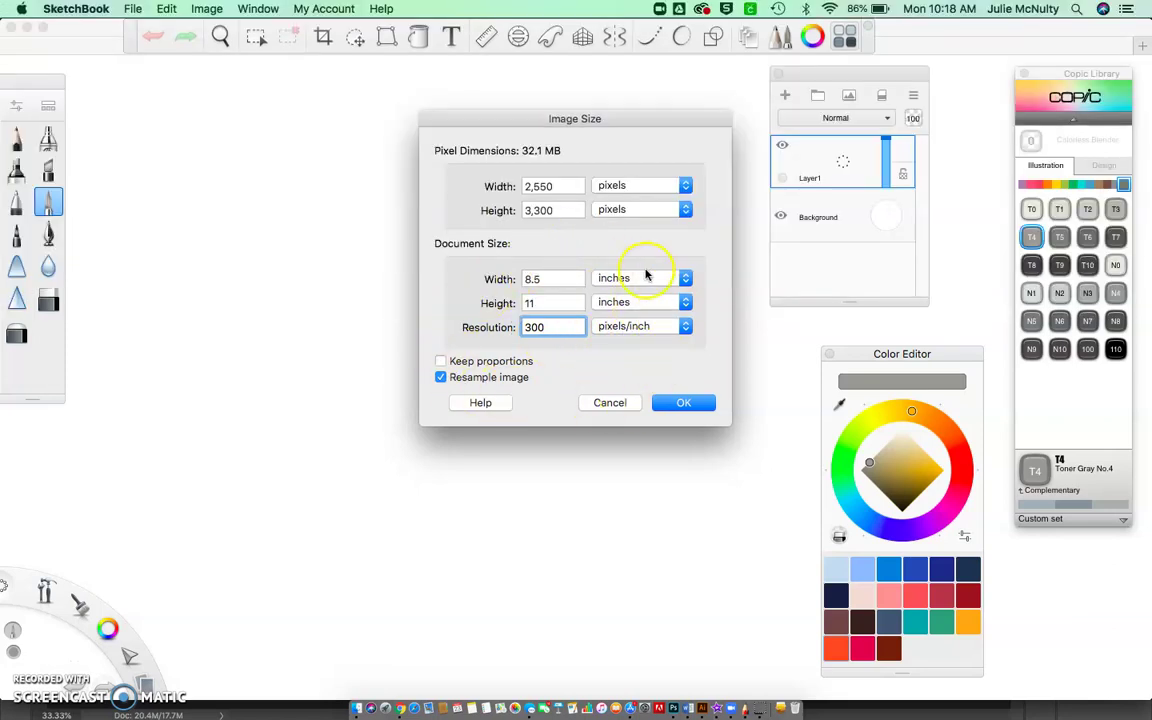
left_click(684, 405)
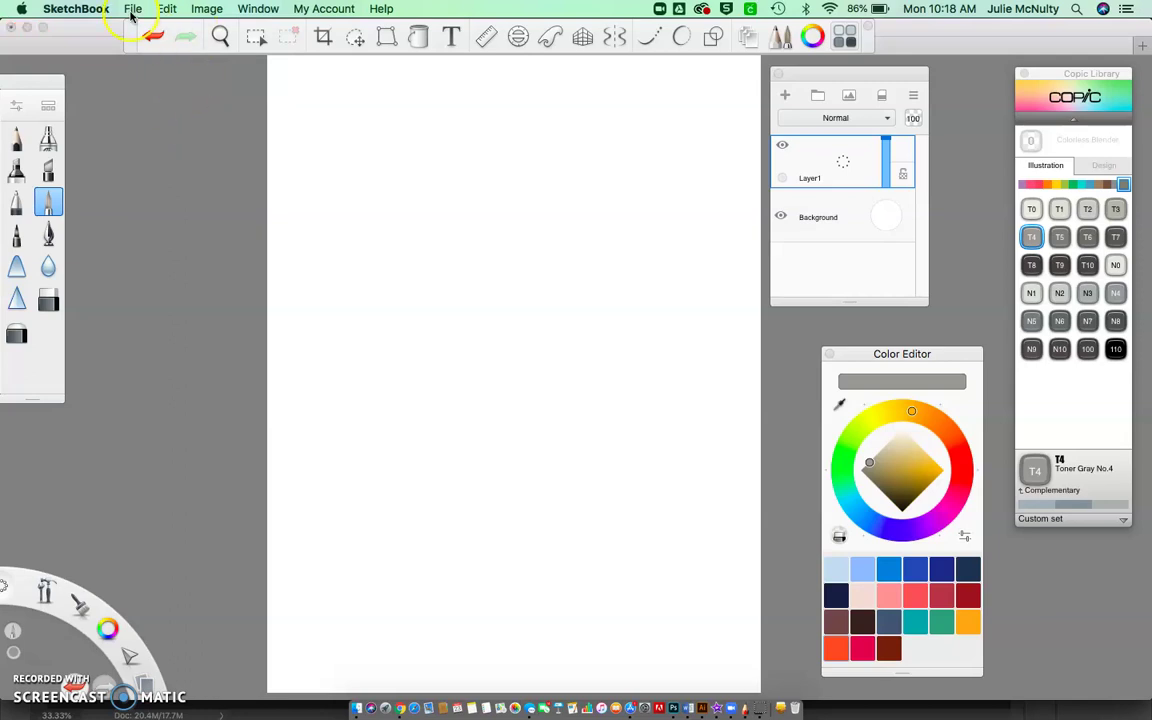
- Start adding an image and browse Google Drive's My Drive to the DIGITAL MEDIA > Digital Illustration > Portraits folder
left_click(208, 10)
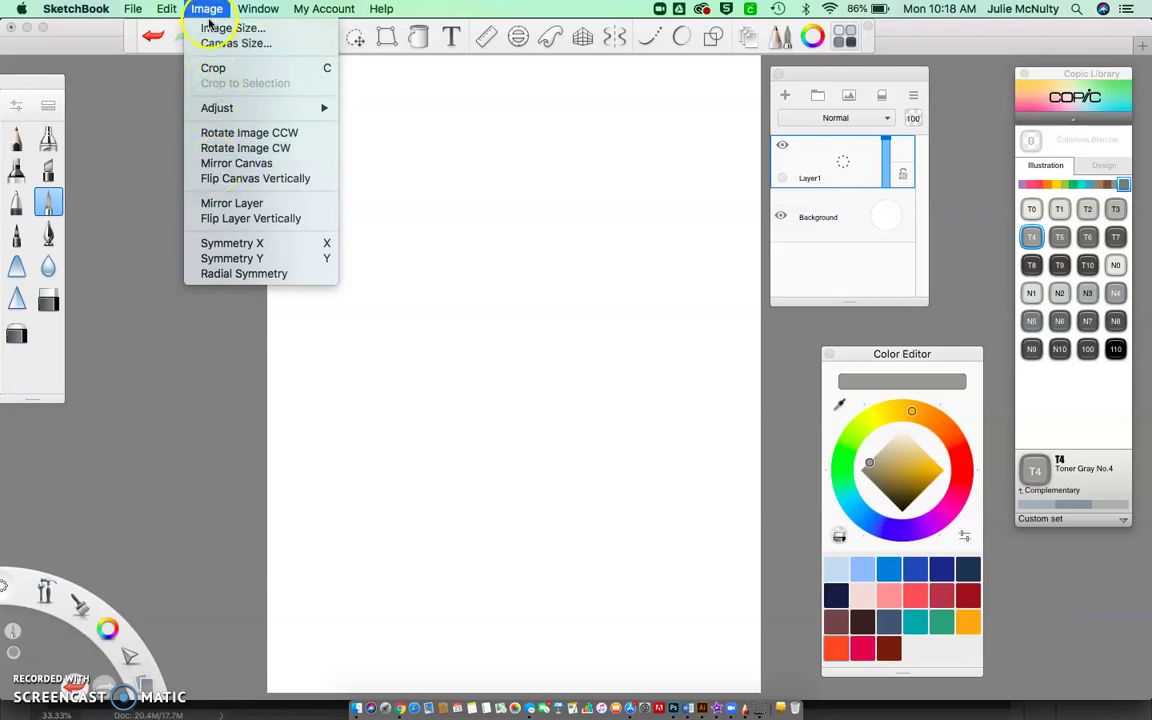
mouse_move(137, 16)
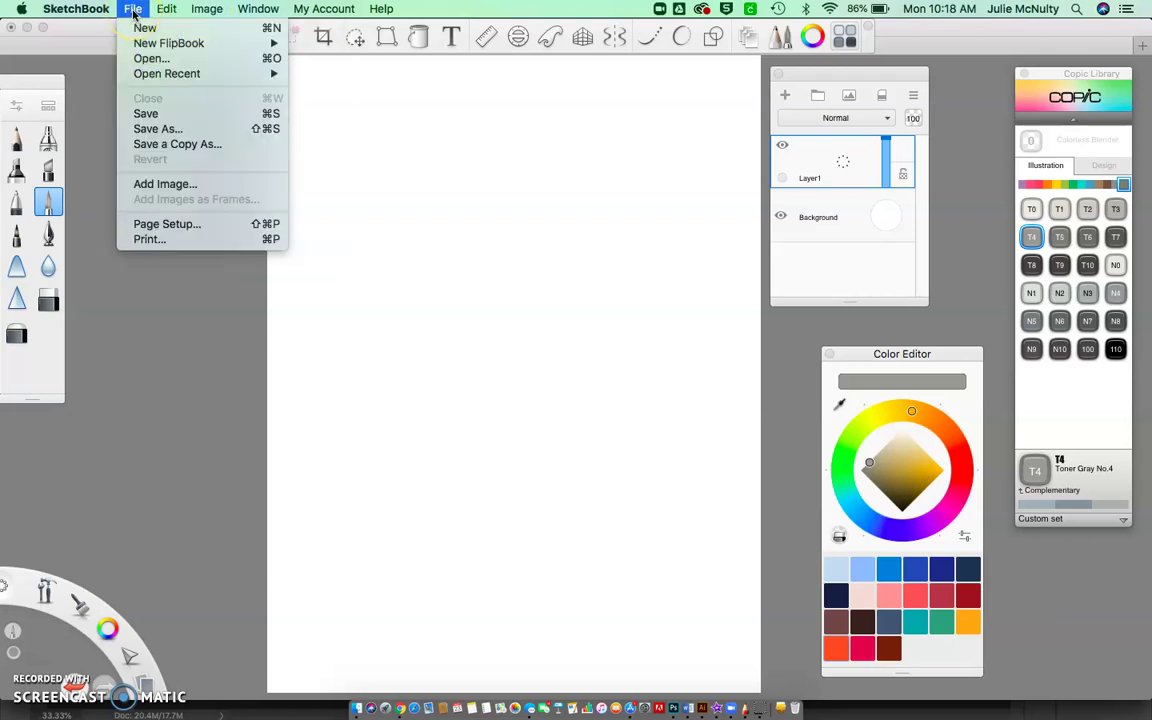
left_click(147, 184)
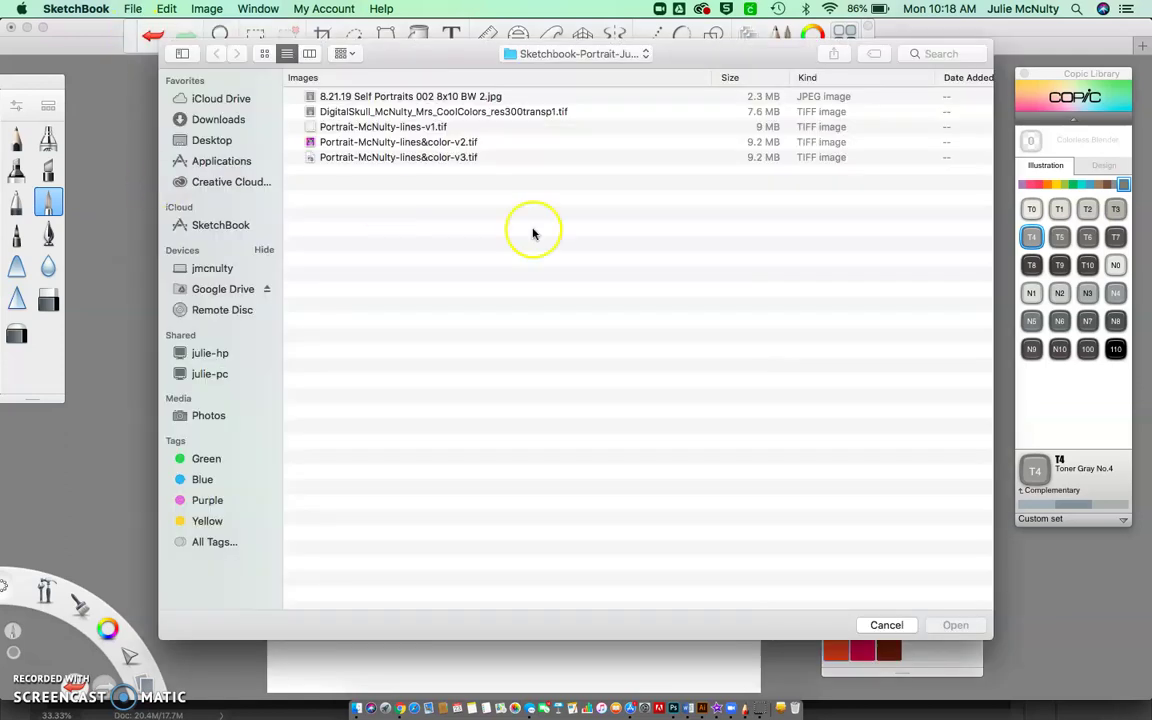
left_click(215, 291)
double_click(342, 97)
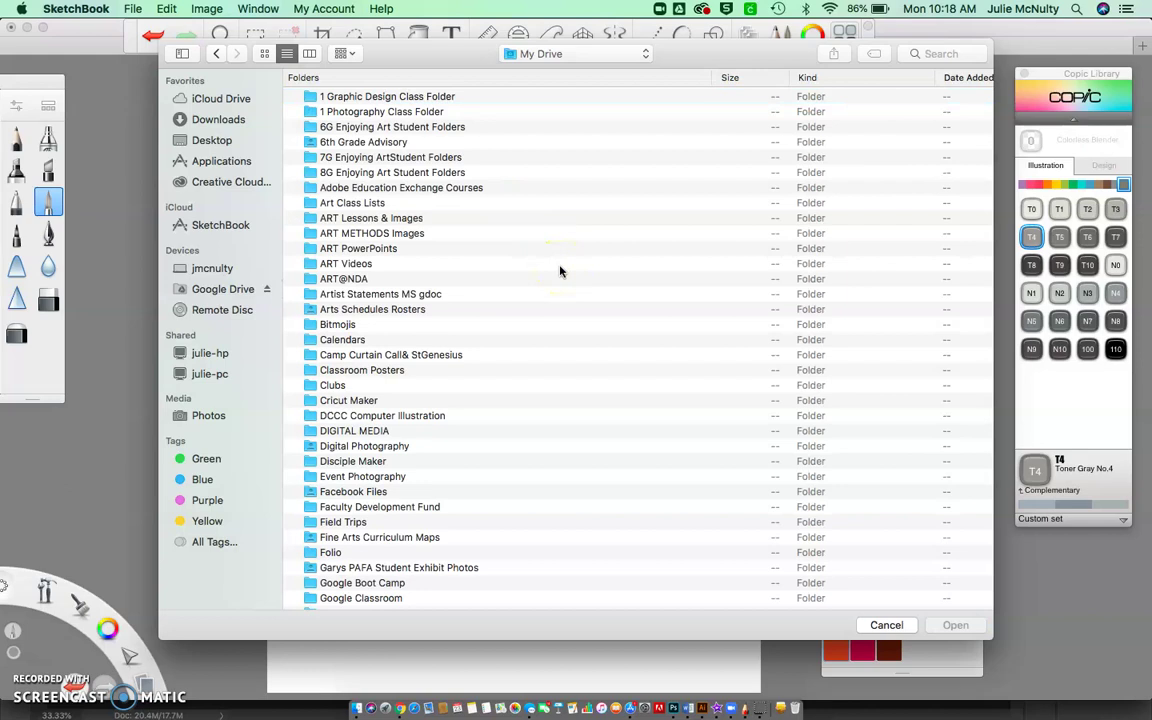
left_click(359, 431)
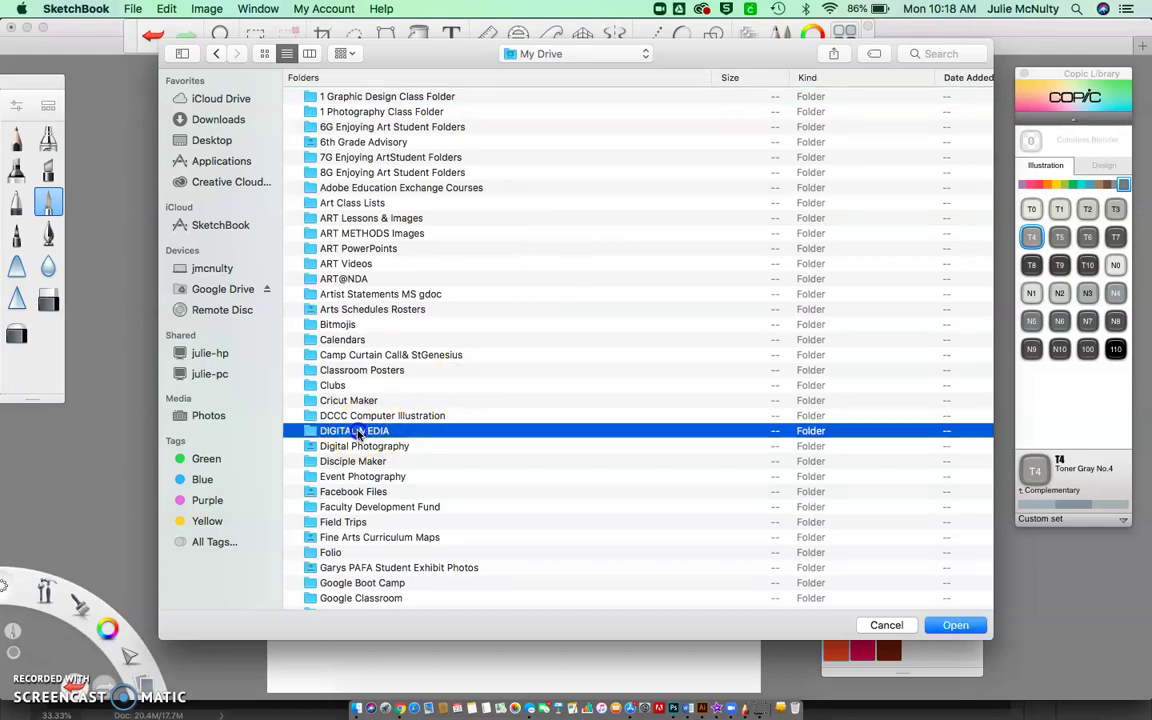
double_click(359, 431)
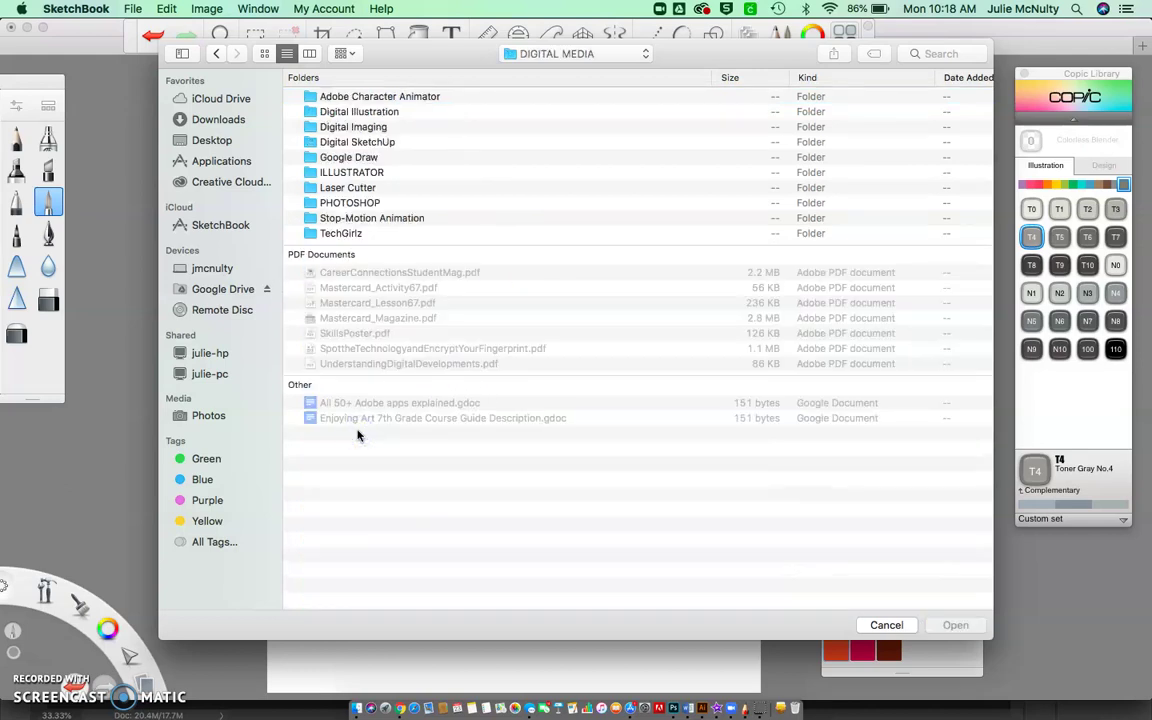
left_click(362, 113)
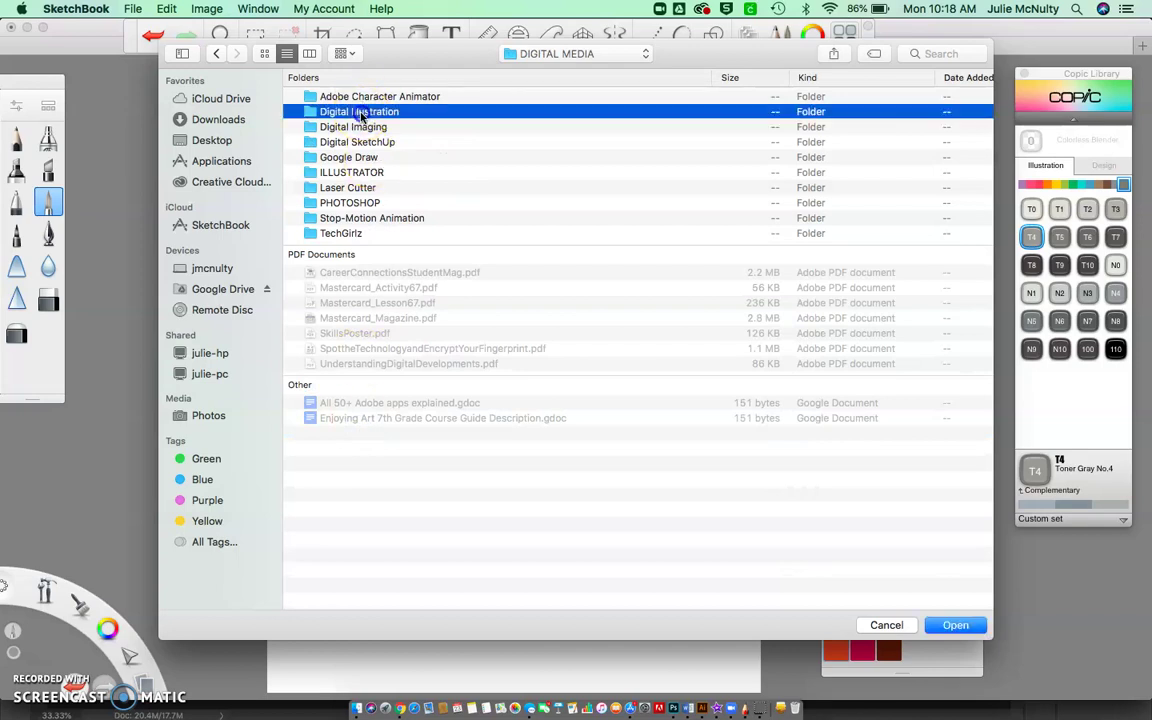
double_click(362, 113)
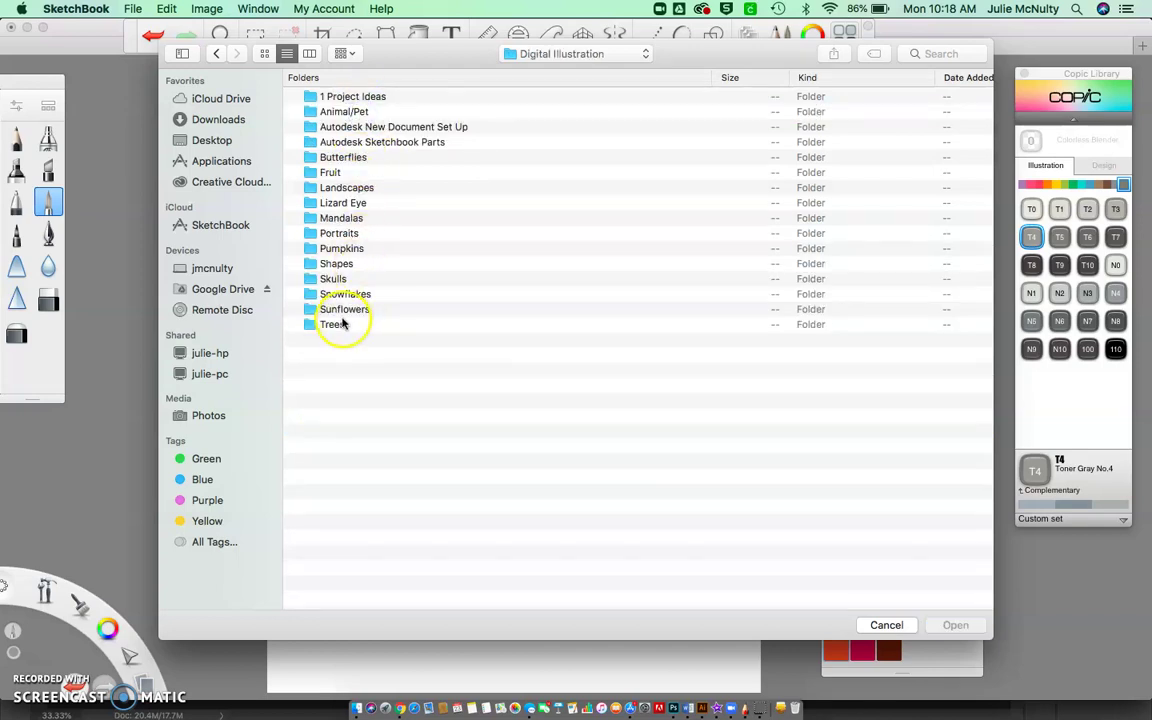
left_click(337, 234)
double_click(337, 234)
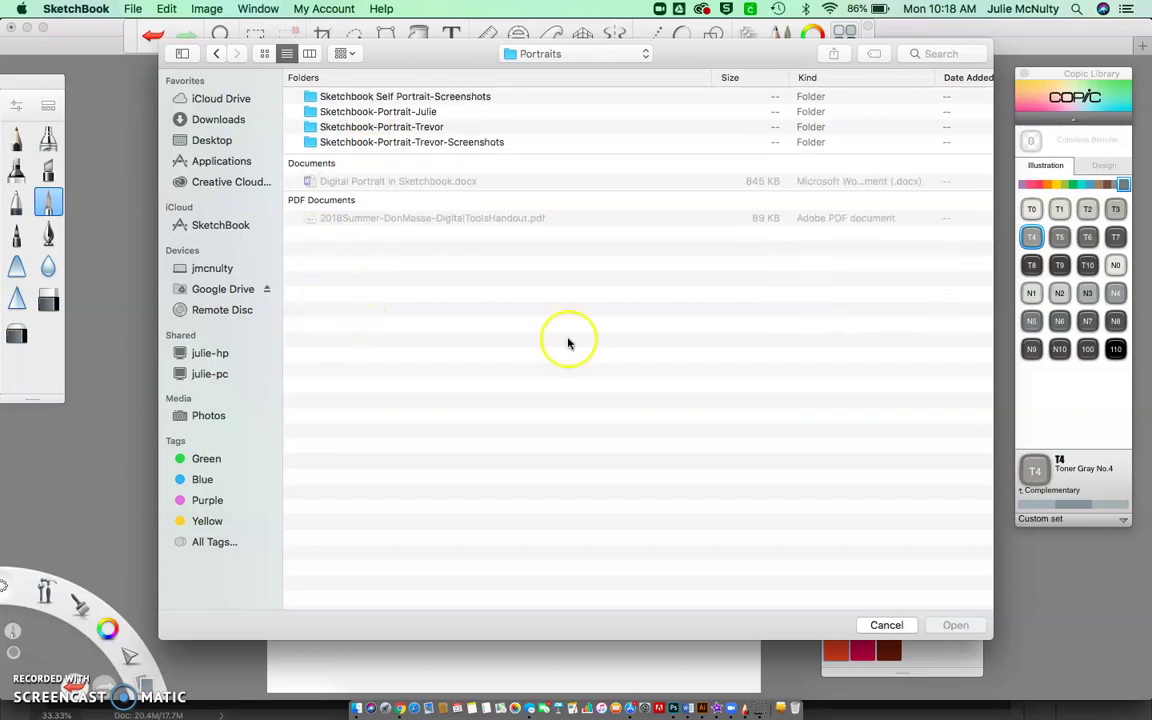
- Add the photo "8.21.19 Self Portraits 002 8x10 BW 2.jpg" from the first Sketchbook-Portrait folder to the canvas
left_click(403, 112)
double_click(403, 112)
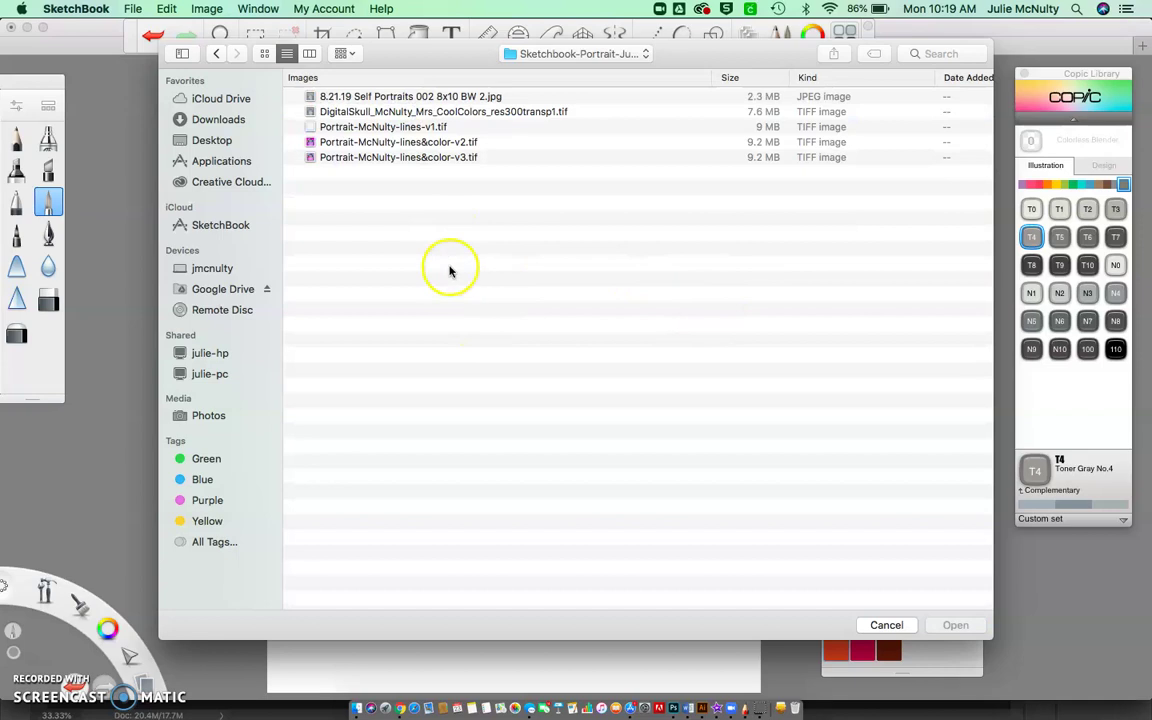
left_click(422, 99)
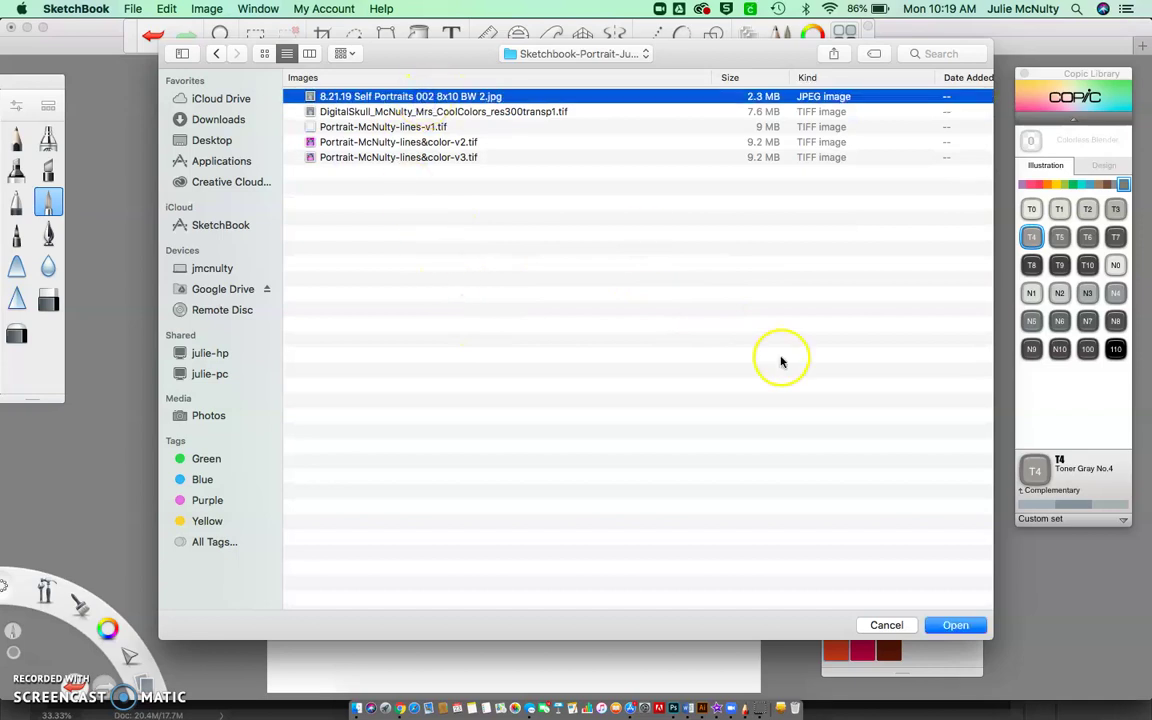
left_click(950, 625)
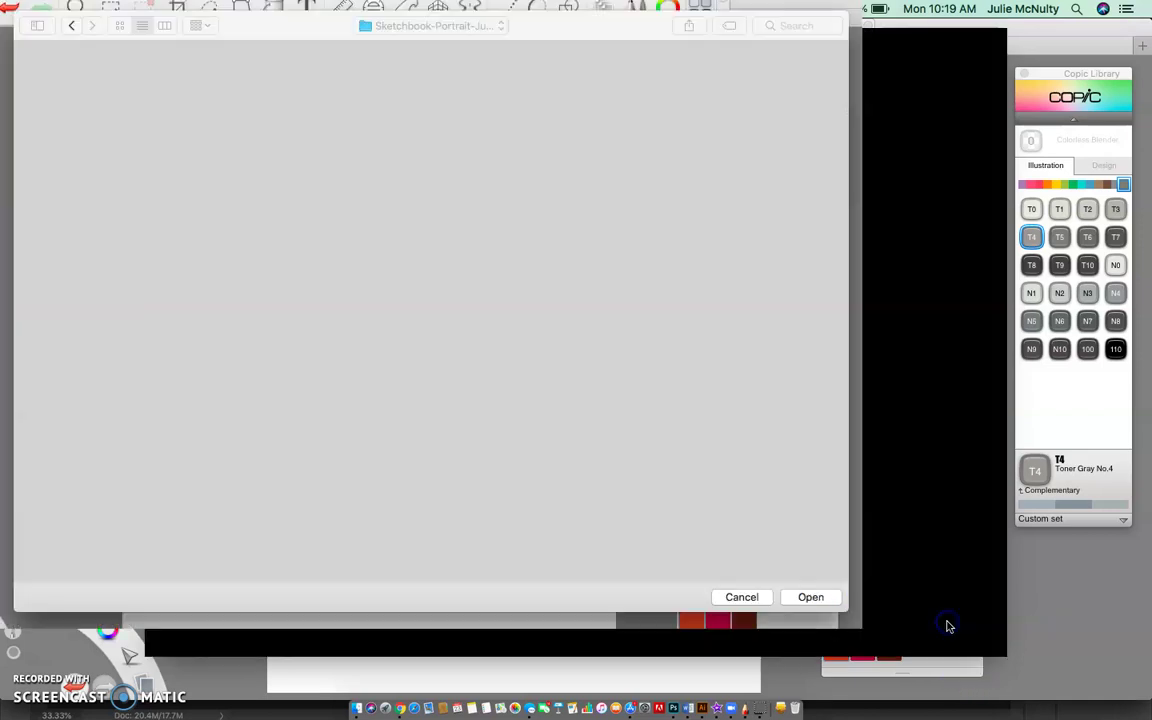
- Enlarge the portrait photo and reposition it so the head and hair fill the page, finishing the transform
left_click_drag(578, 395, 505, 262)
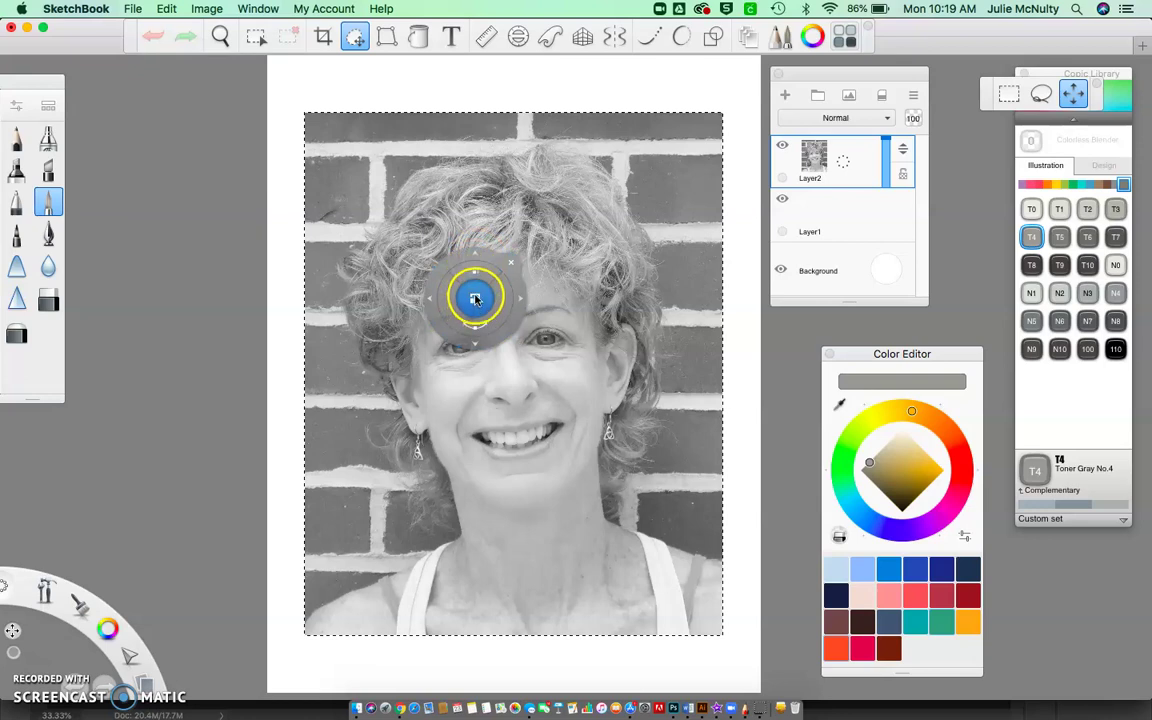
left_click_drag(475, 300, 528, 252)
mouse_move(576, 267)
left_mouse_down()
mouse_move(588, 280)
mouse_move(589, 265)
mouse_move(604, 262)
mouse_move(494, 242)
mouse_move(585, 285)
mouse_move(524, 195)
mouse_move(558, 288)
mouse_move(566, 270)
mouse_move(585, 277)
left_mouse_up()
mouse_move(585, 276)
left_mouse_down()
mouse_move(599, 273)
mouse_move(558, 278)
mouse_move(580, 283)
mouse_move(527, 274)
mouse_move(579, 265)
left_mouse_up()
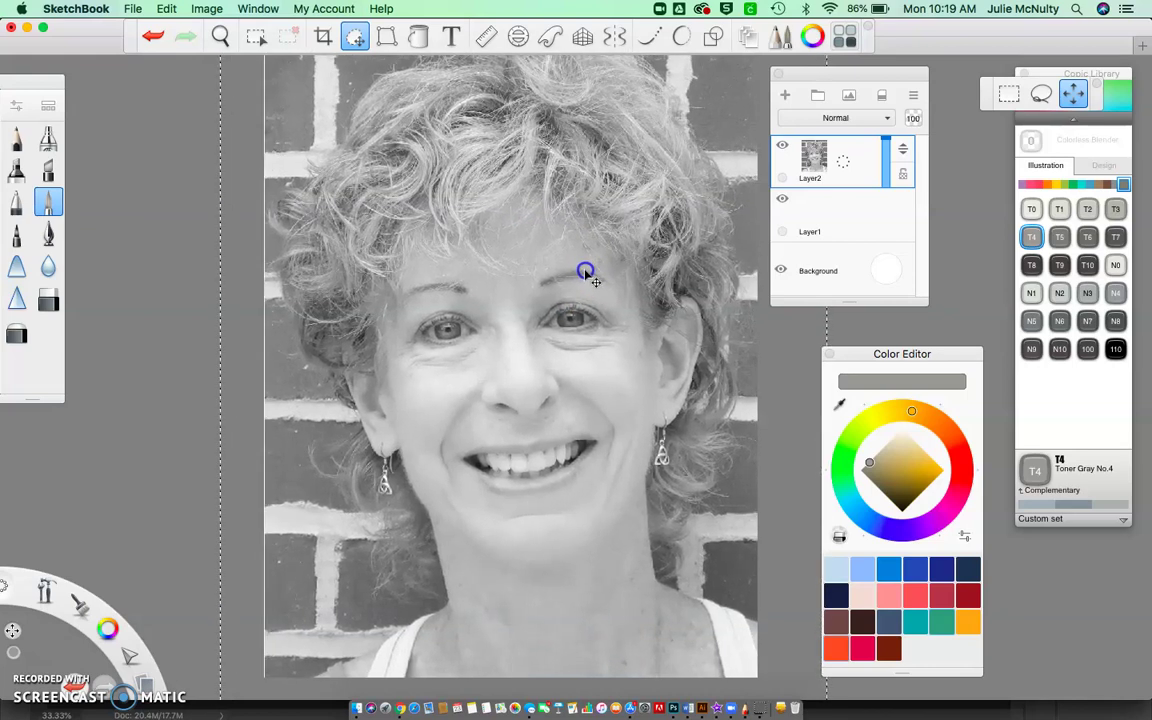
left_click(587, 273)
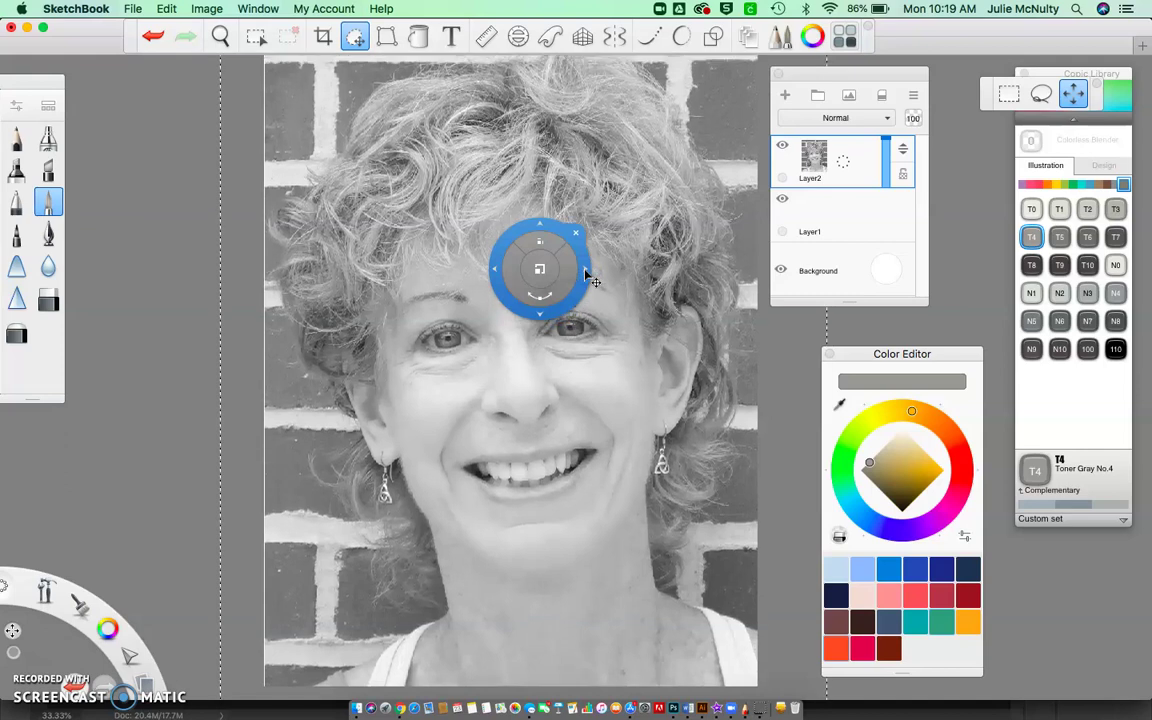
left_click_drag(590, 278, 793, 130)
left_click(492, 413)
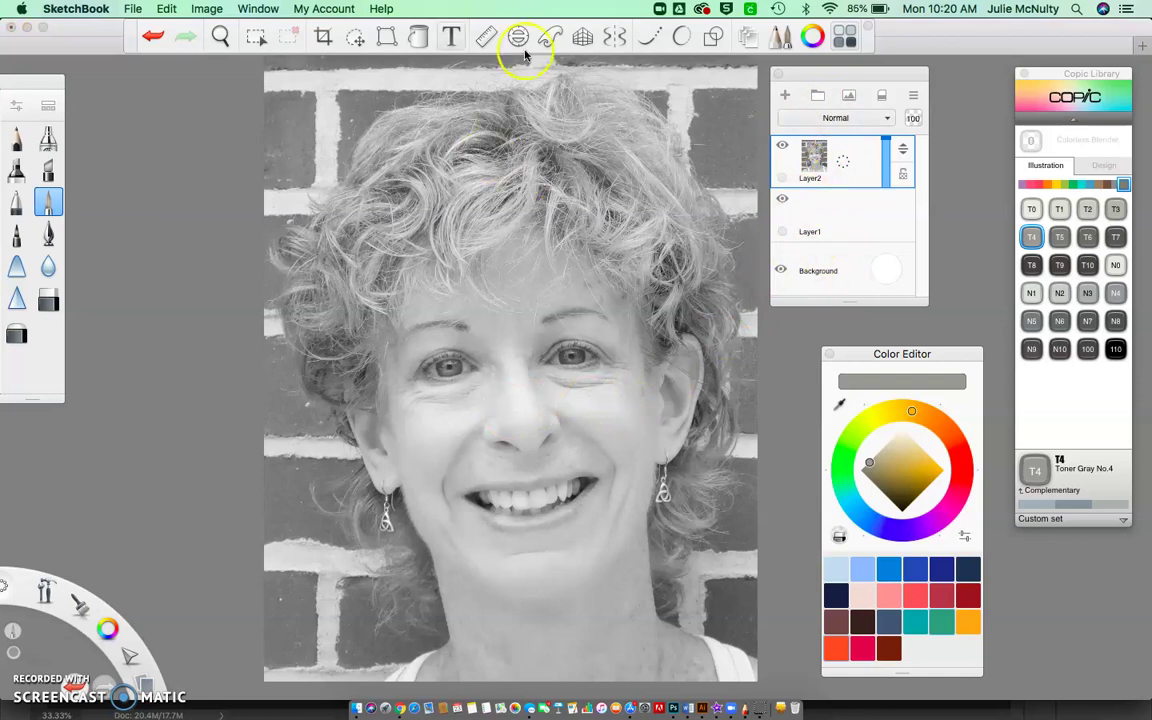
- Rename the layer holding the portrait photo as "Reference Photo"
left_click(257, 9)
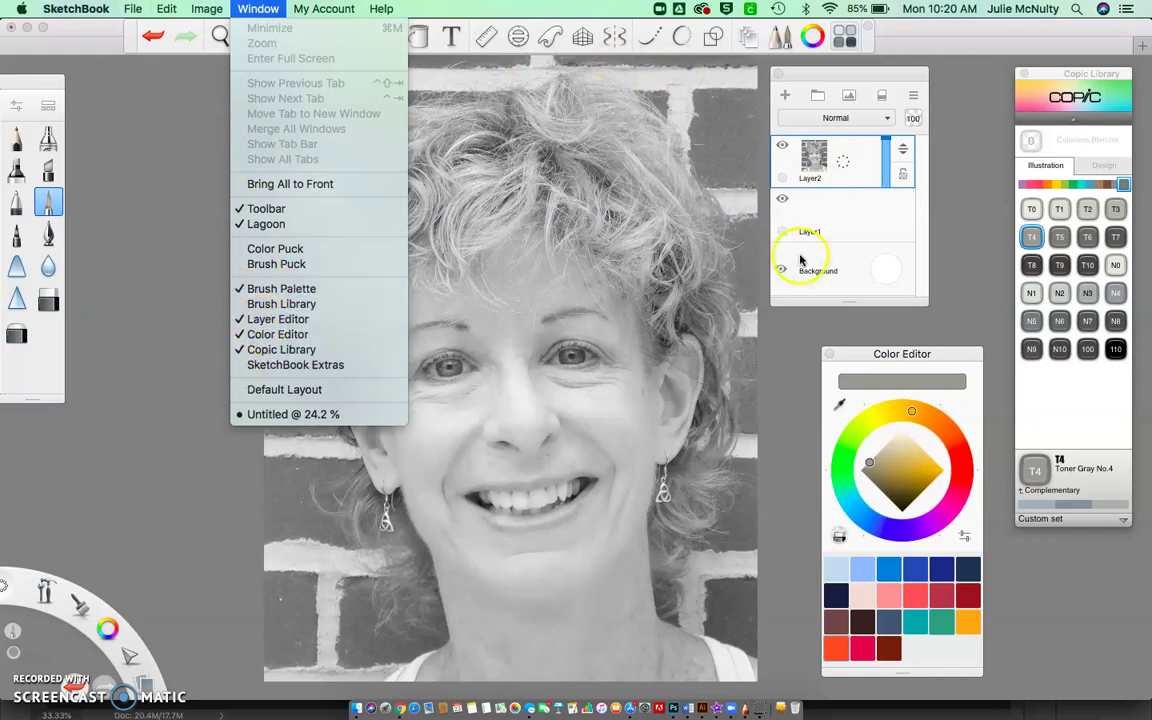
left_click(800, 366)
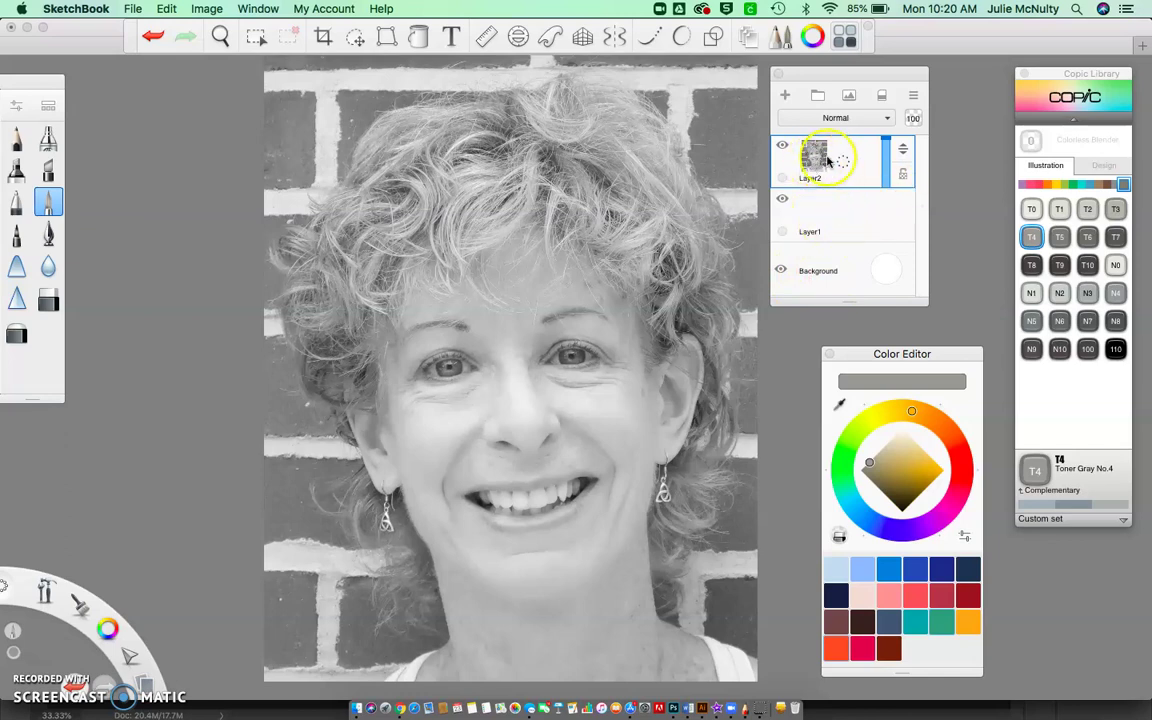
left_click_drag(818, 163, 855, 187)
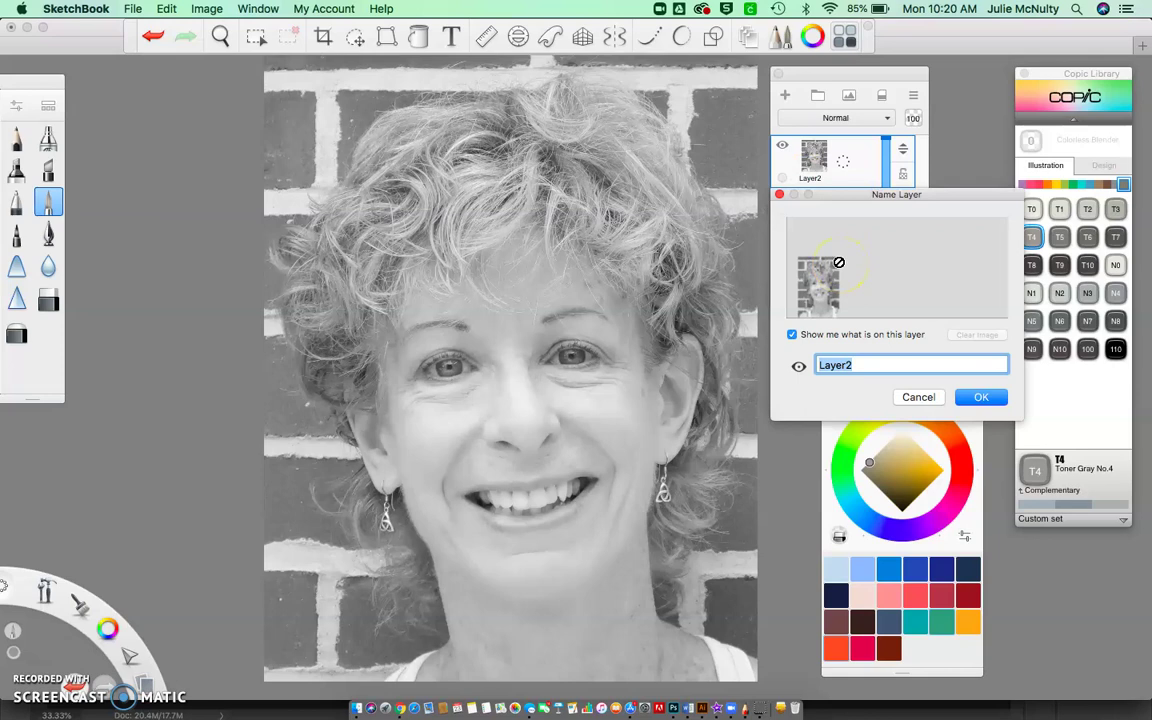
type("Reference Photo")
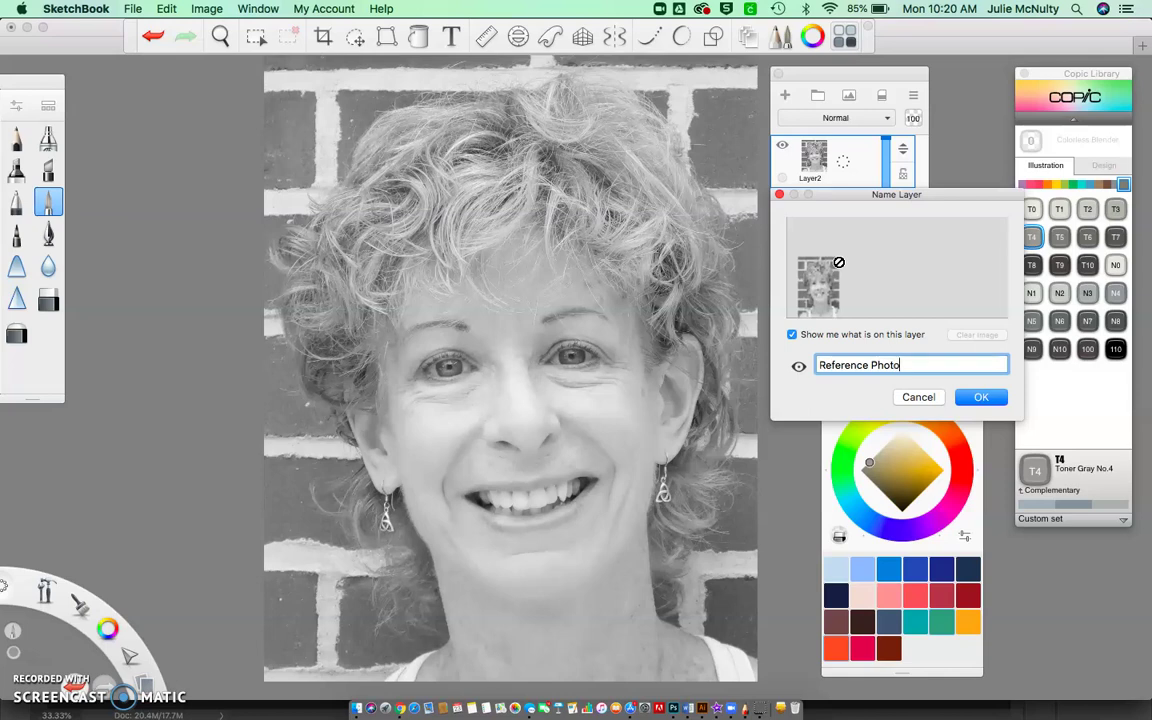
left_click(979, 397)
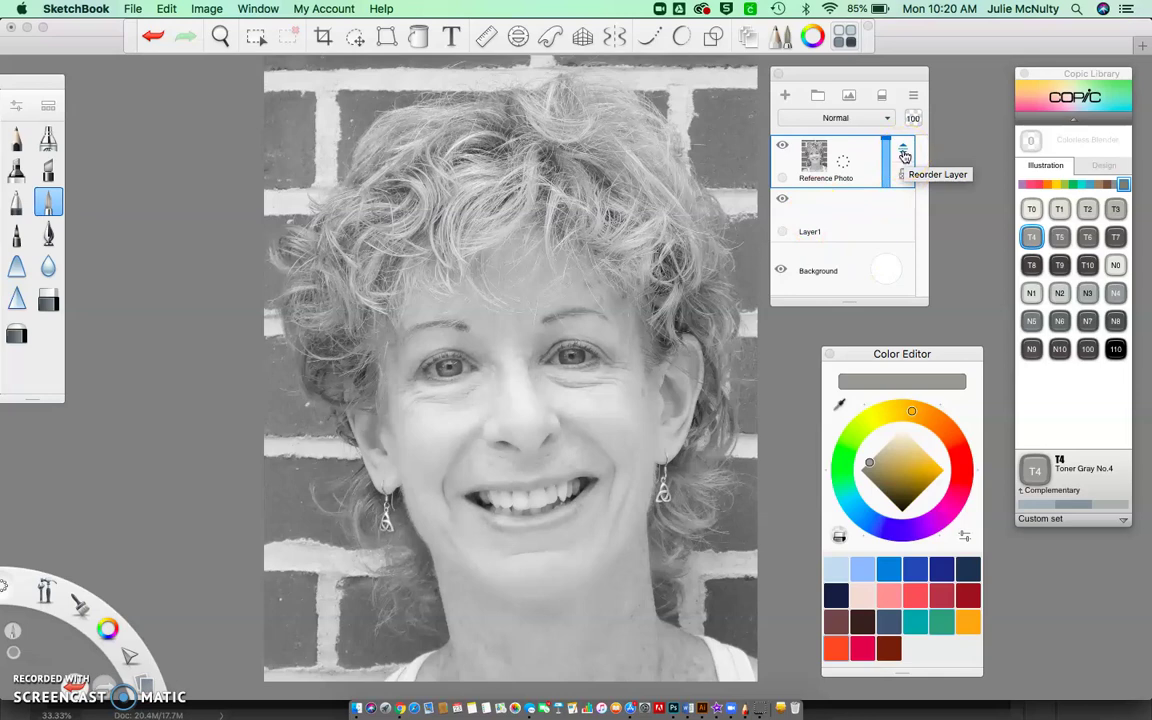
- Move the Reference Photo layer below the empty Layer1 and rename Layer1 as "Draw and Color"
left_click_drag(904, 158, 900, 252)
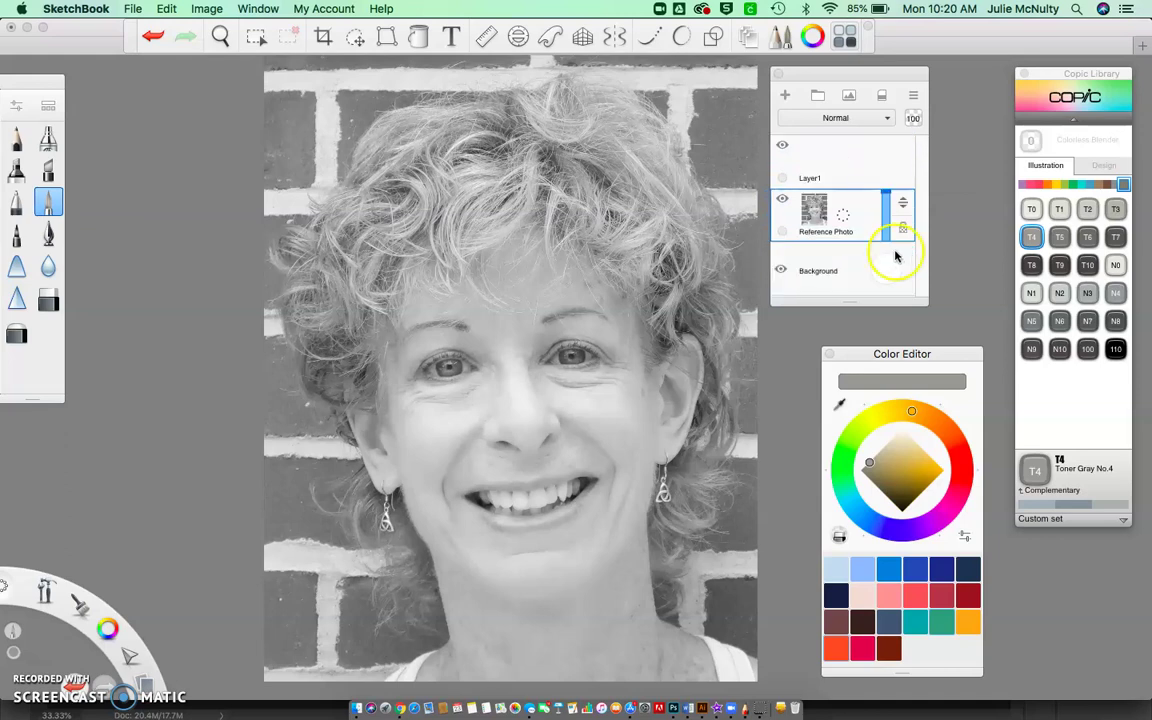
left_click(810, 178)
left_click(858, 176)
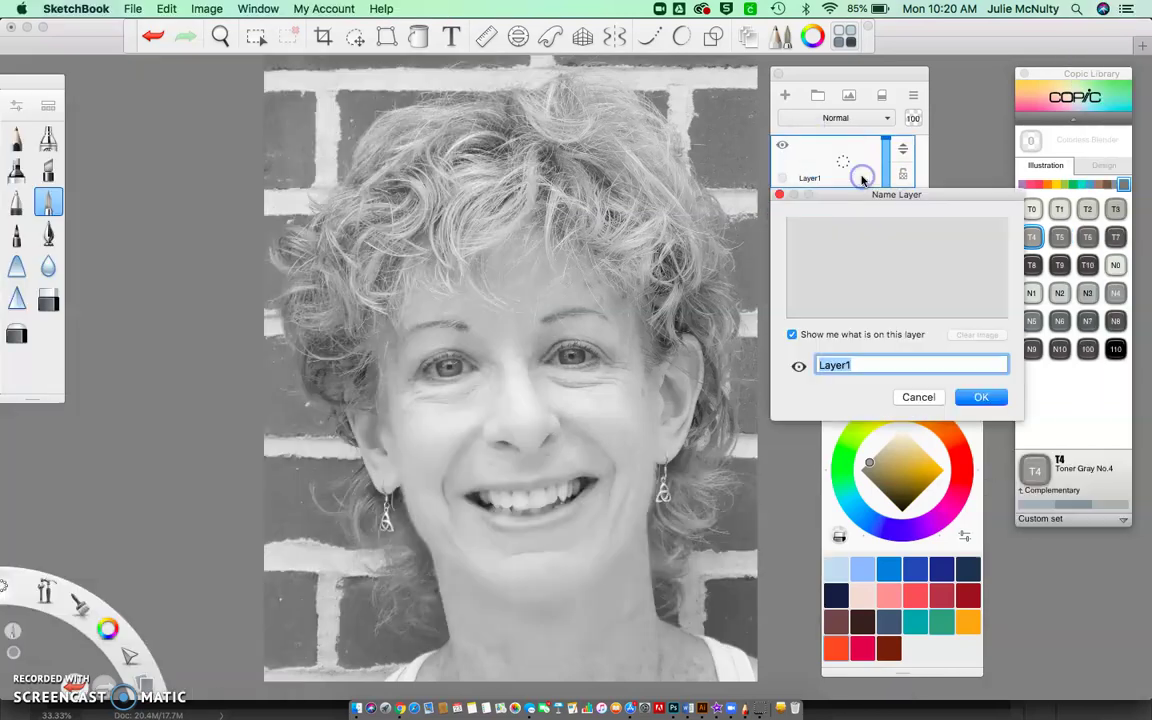
type("Draw and Color")
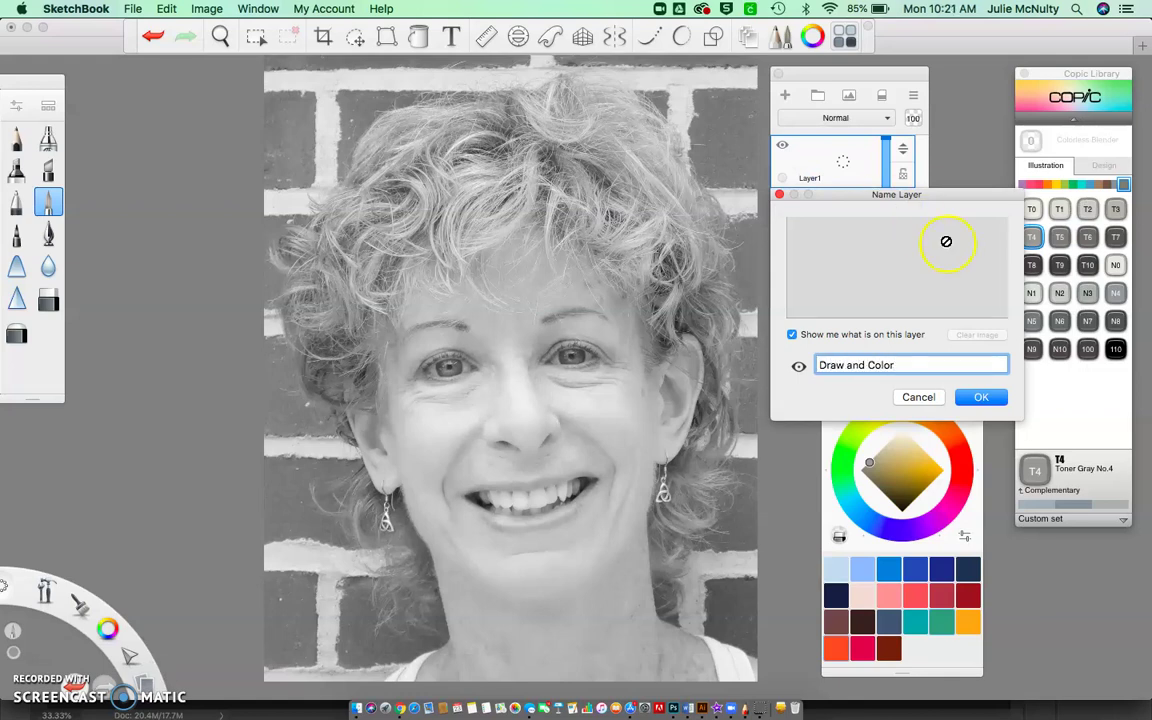
left_click(980, 397)
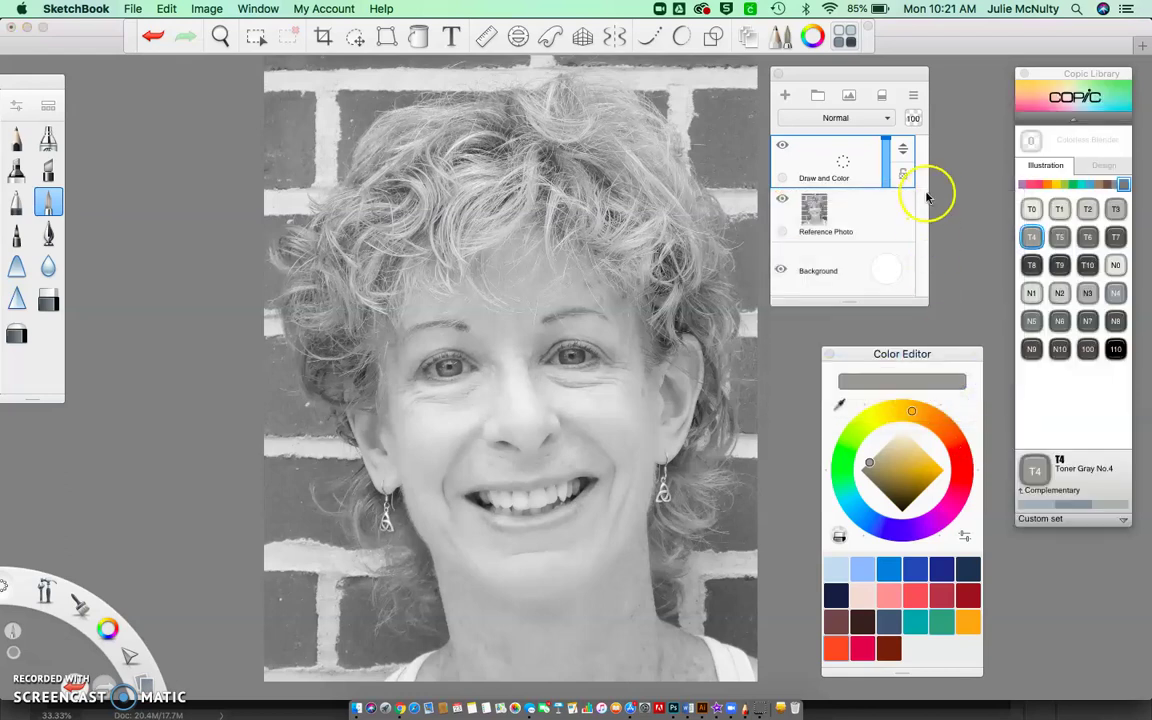
- Lower the Reference Photo layer's opacity to 66%
left_click(855, 206)
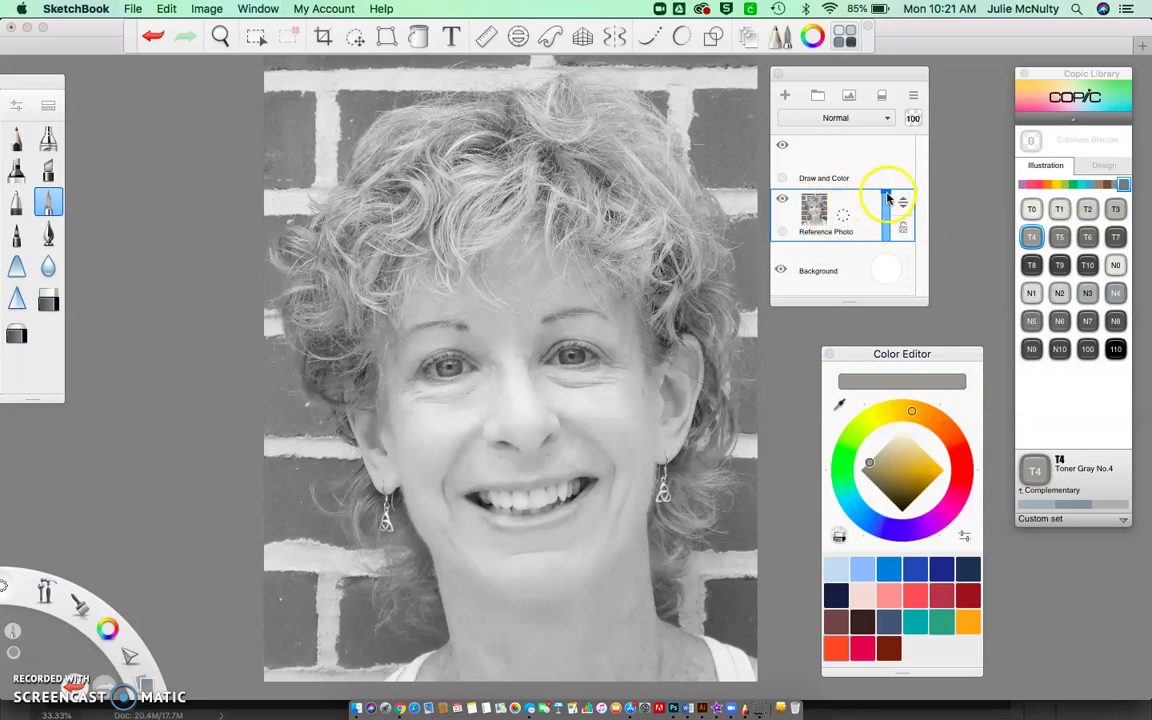
left_click_drag(887, 199, 888, 207)
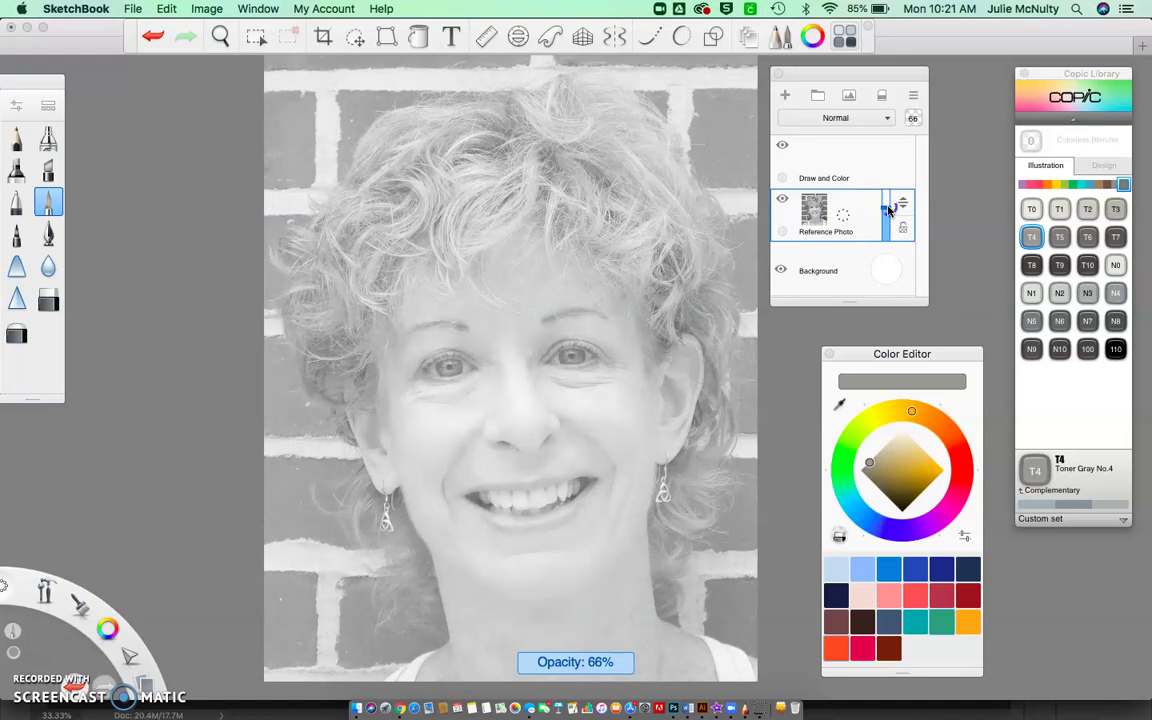
left_click_drag(888, 207, 888, 207)
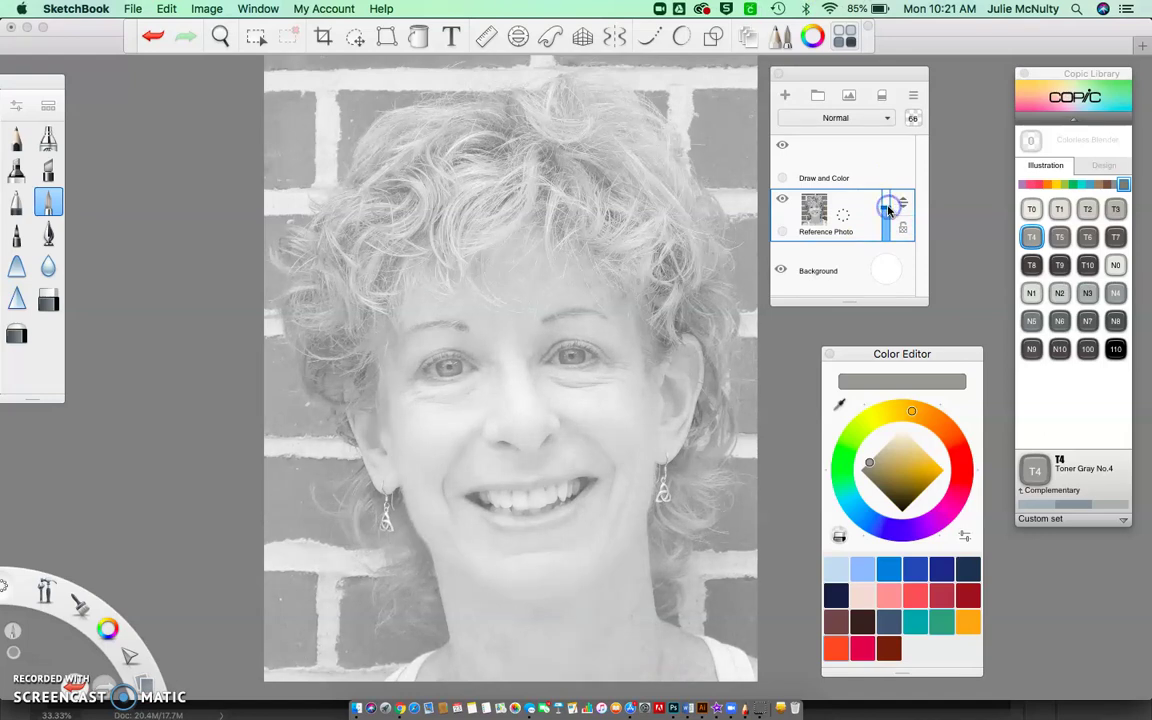
- Make Draw and Color the active layer and set the Paintbrush size to 6.0
left_click(832, 160)
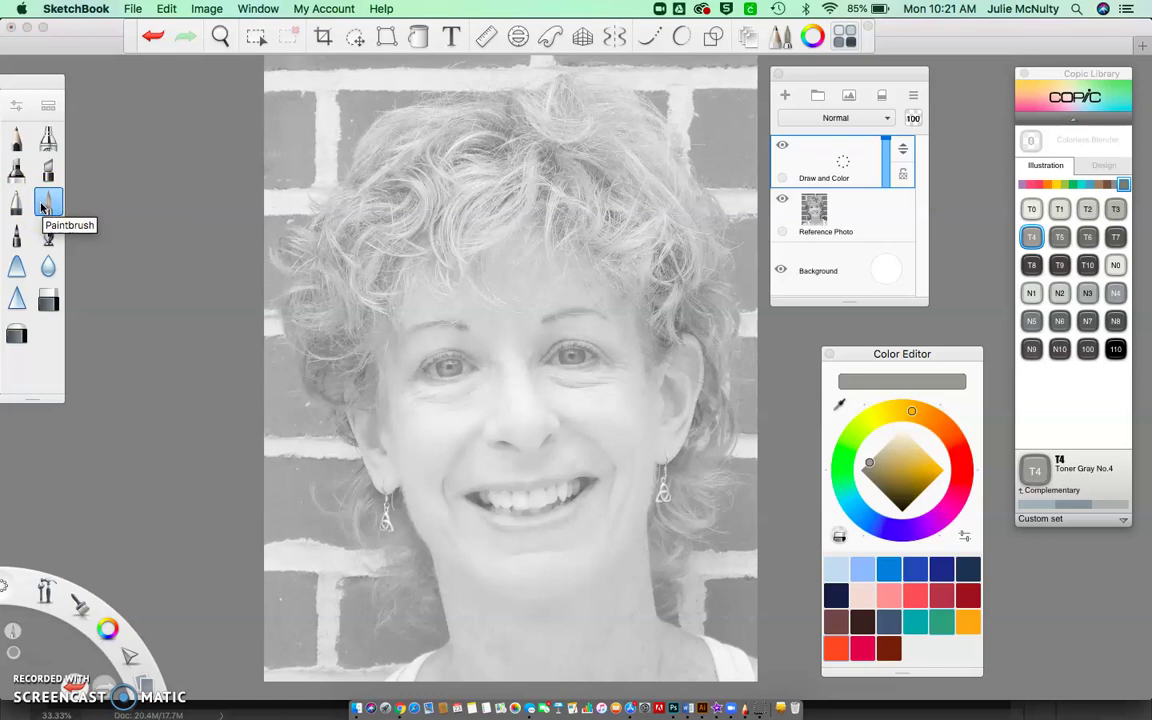
double_click(47, 204)
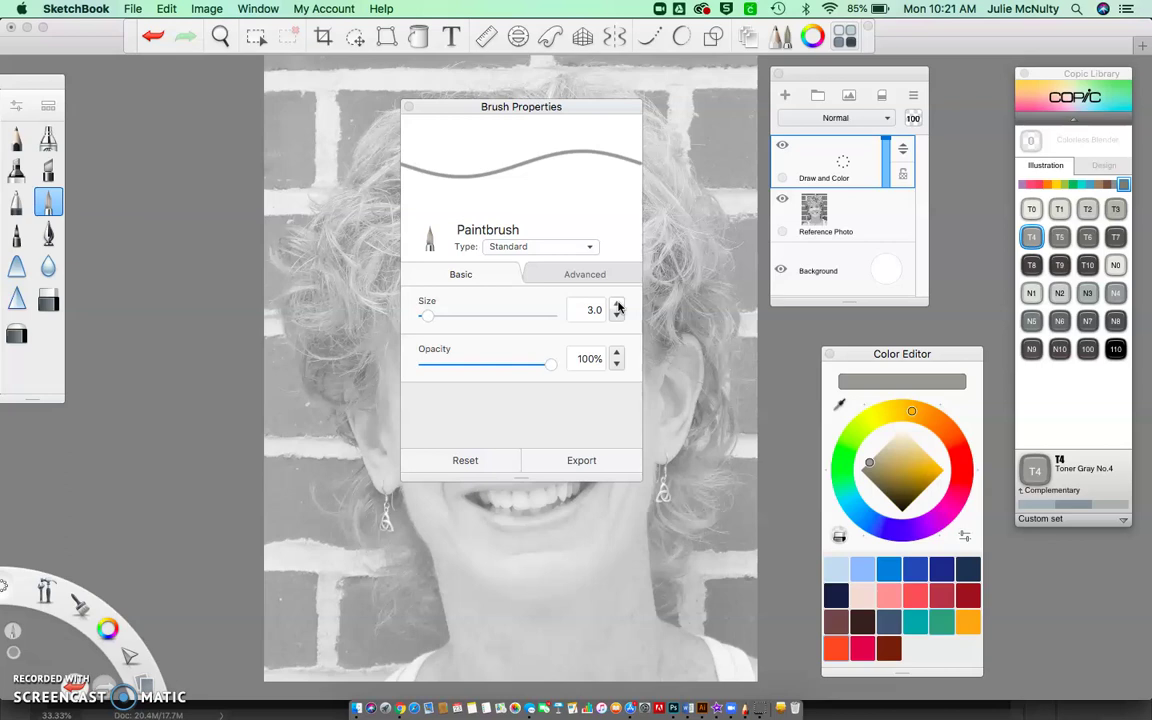
left_click(593, 311)
type("6")
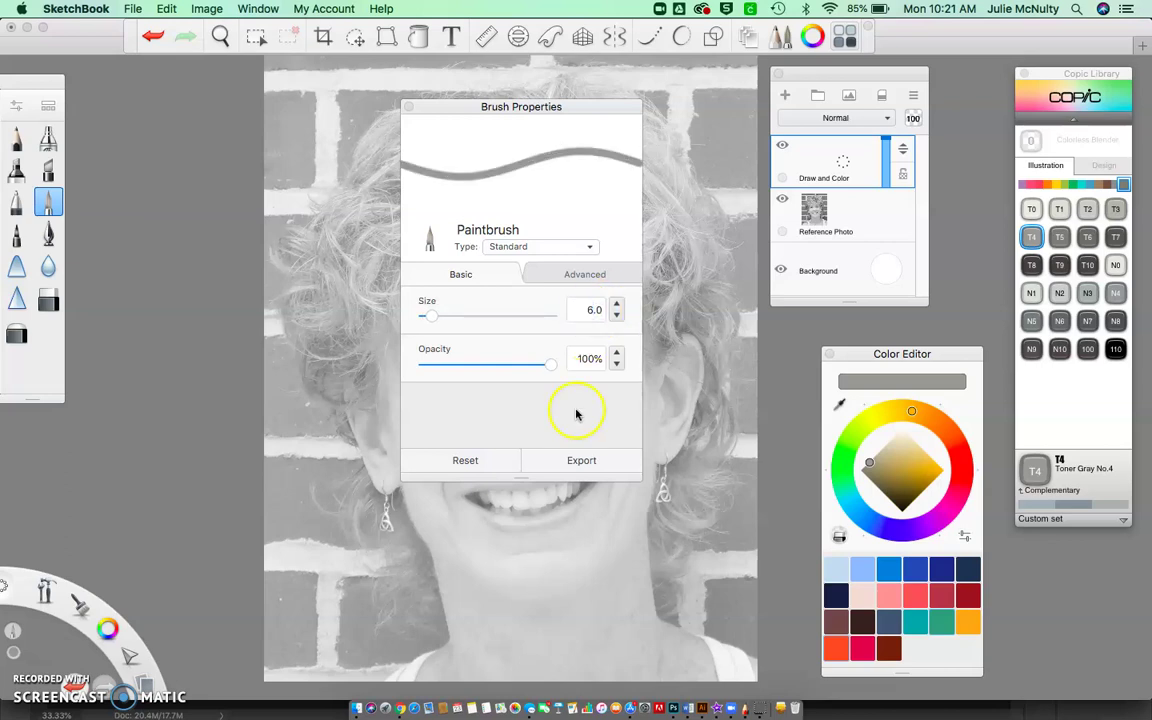
- Choose Copic color 110 Special Black for the Paintbrush and close its brush properties
left_click(1116, 349)
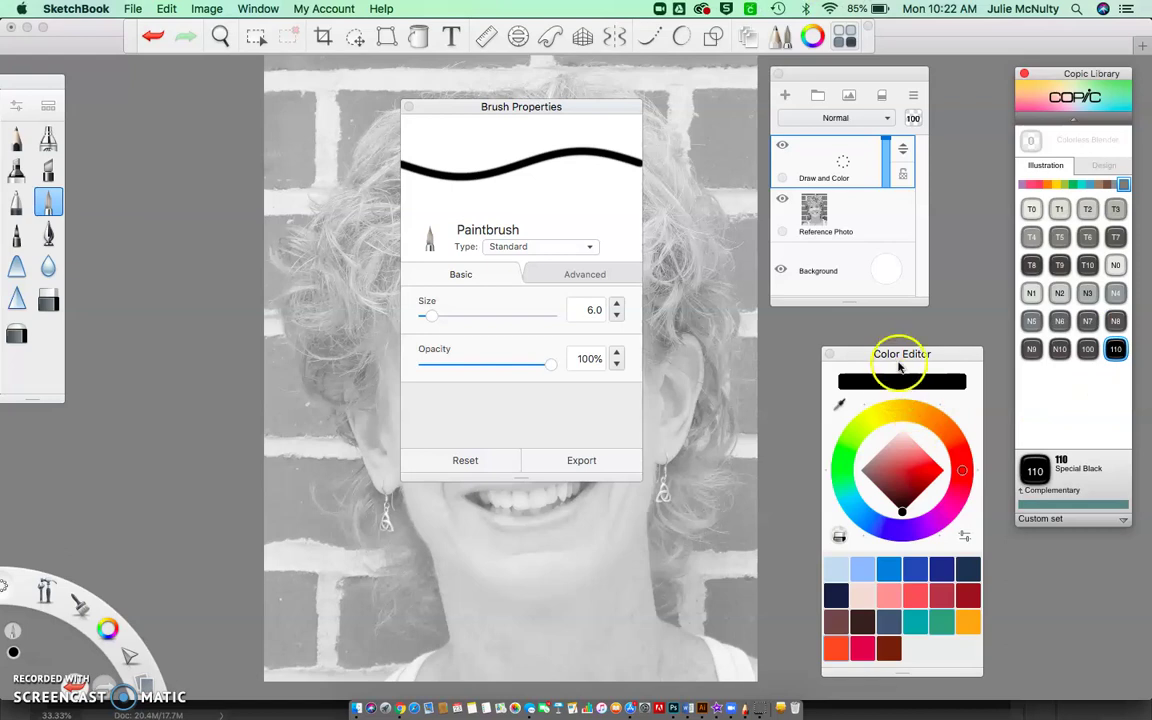
left_click_drag(942, 355, 948, 337)
left_click(904, 490)
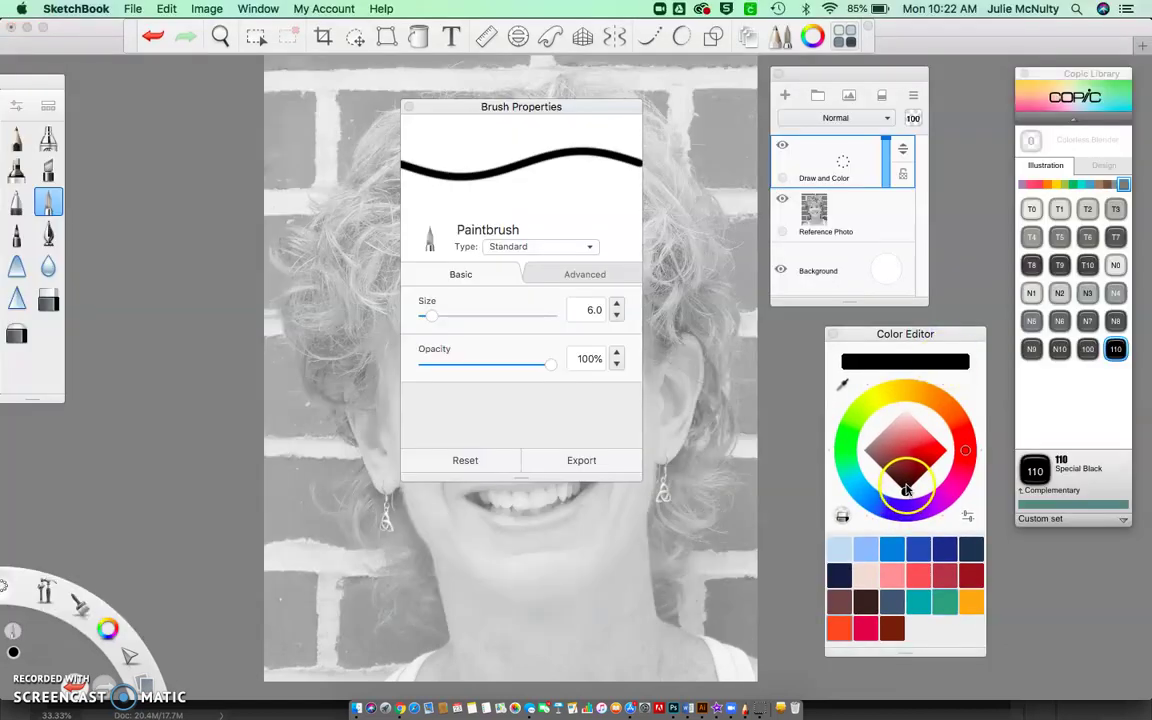
left_click_drag(904, 490, 931, 496)
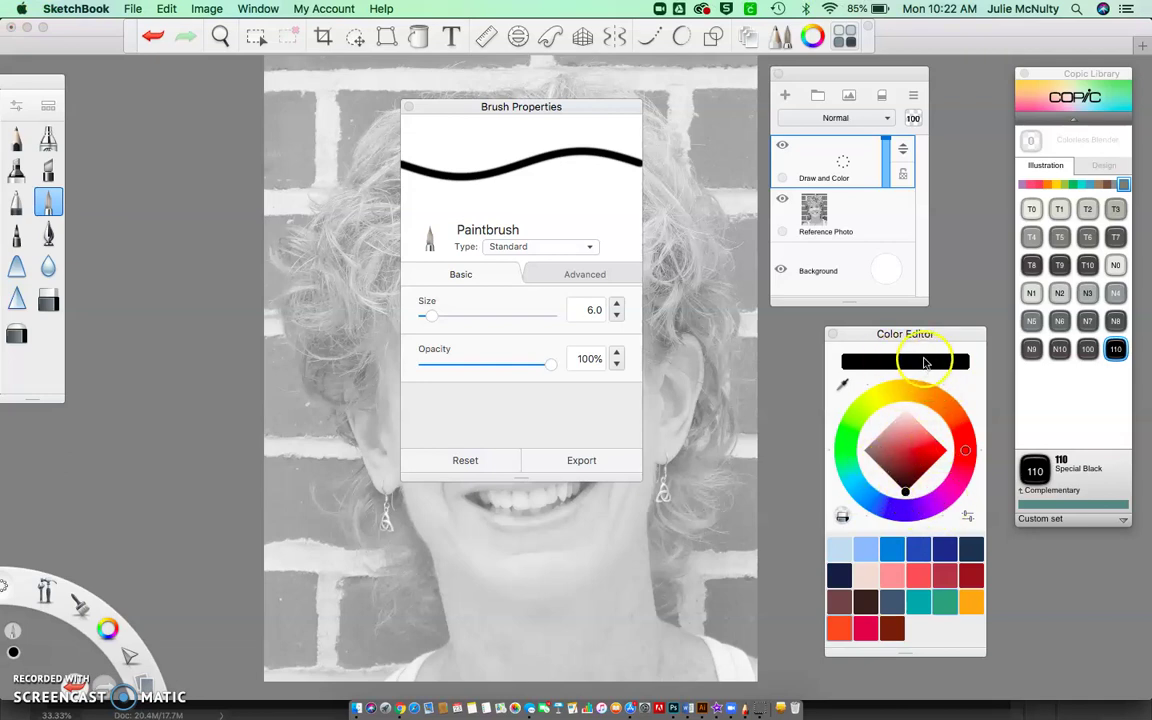
left_click(603, 311)
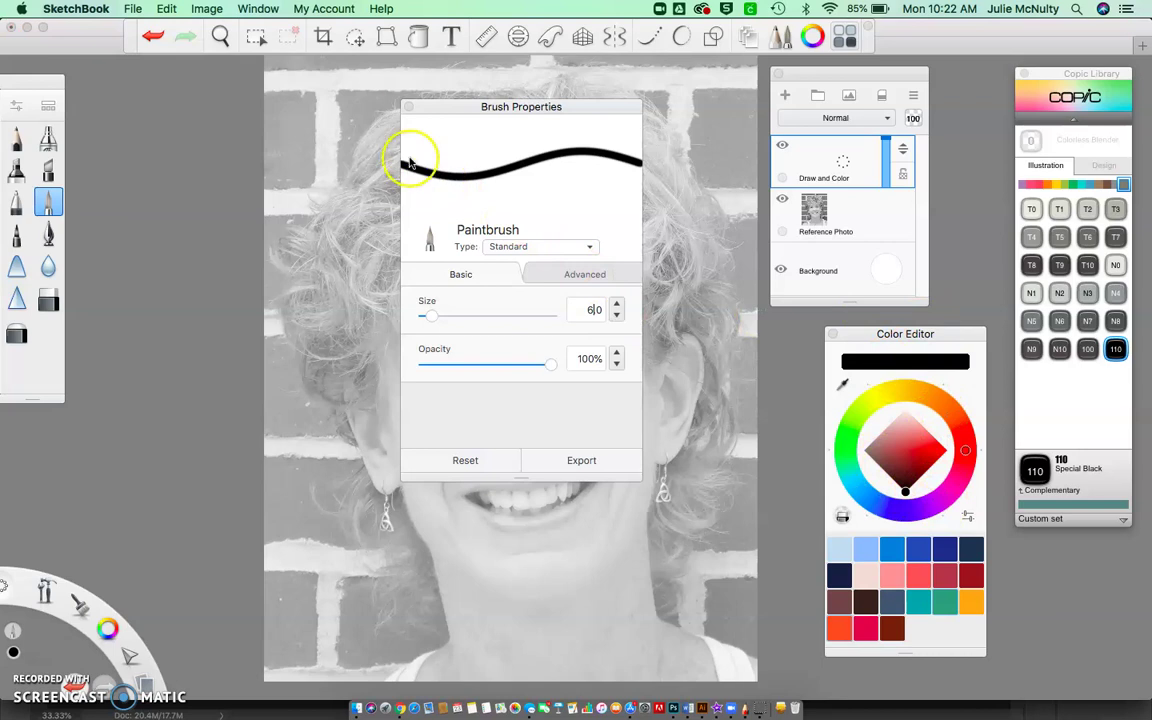
left_click(407, 106)
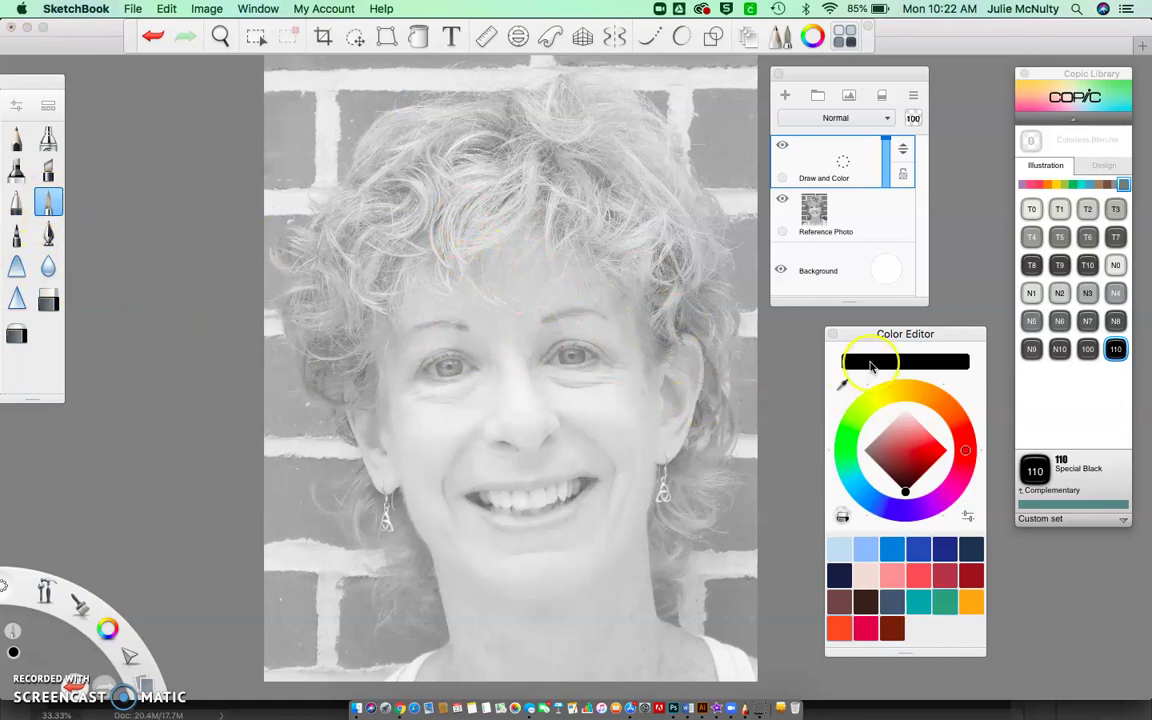
- On the Draw and Color layer, trace the hair's left outline from the crown down to the neck and back up to the ear
left_click(856, 225)
left_click(830, 160)
left_click(800, 180)
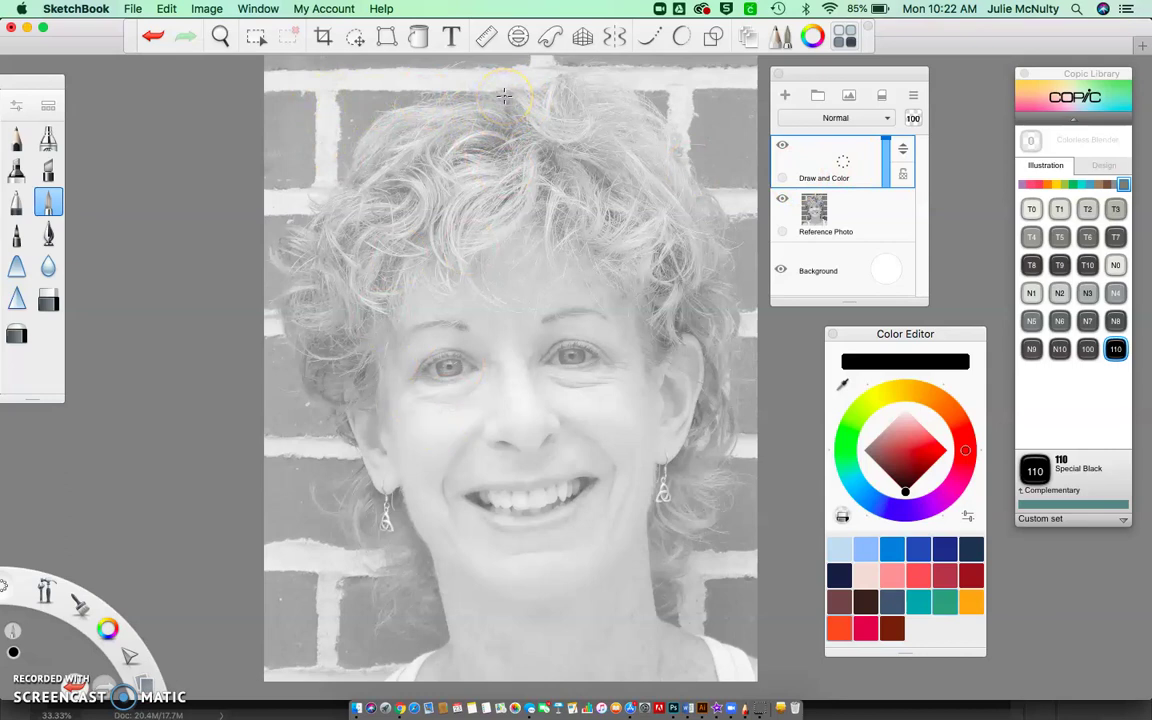
mouse_move(483, 96)
left_mouse_down()
mouse_move(373, 126)
mouse_move(341, 190)
mouse_move(288, 236)
mouse_move(282, 263)
mouse_move(279, 312)
mouse_move(306, 361)
mouse_move(304, 398)
mouse_move(346, 418)
mouse_move(363, 466)
mouse_move(330, 496)
mouse_move(338, 537)
mouse_move(384, 549)
mouse_move(378, 619)
mouse_move(428, 631)
left_mouse_up()
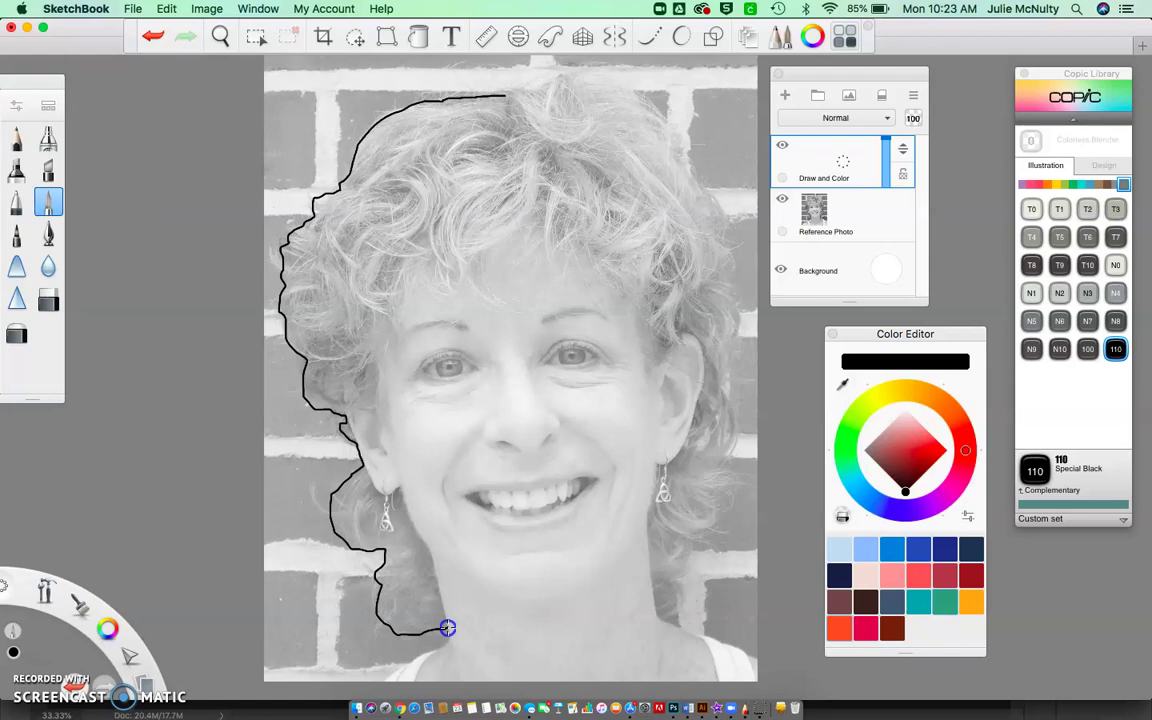
left_click_drag(447, 627, 447, 627)
left_click_drag(447, 627, 433, 598)
left_click(152, 36)
mouse_move(443, 607)
left_mouse_down()
mouse_move(432, 550)
mouse_move(401, 493)
mouse_move(381, 493)
mouse_move(363, 470)
left_mouse_up()
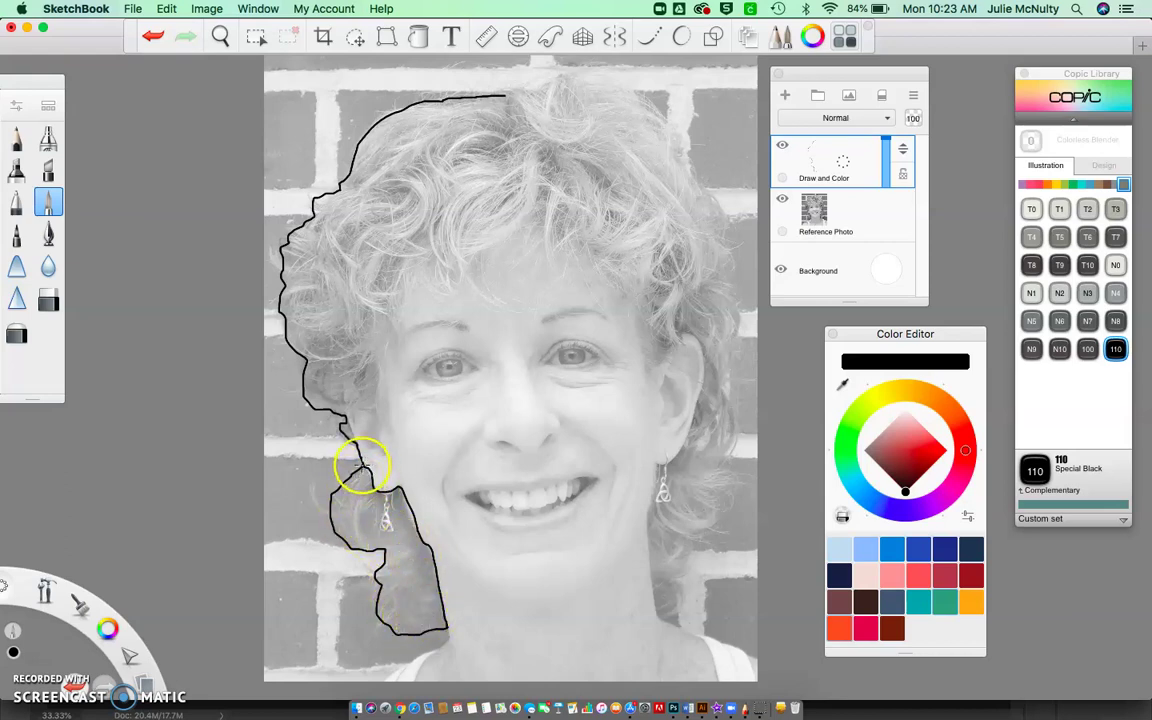
- Draw three dividing lines across the hair section below the left ear to split it into smaller shapes
mouse_move(391, 532)
left_mouse_down()
mouse_move(373, 490)
mouse_move(360, 501)
mouse_move(368, 550)
left_mouse_up()
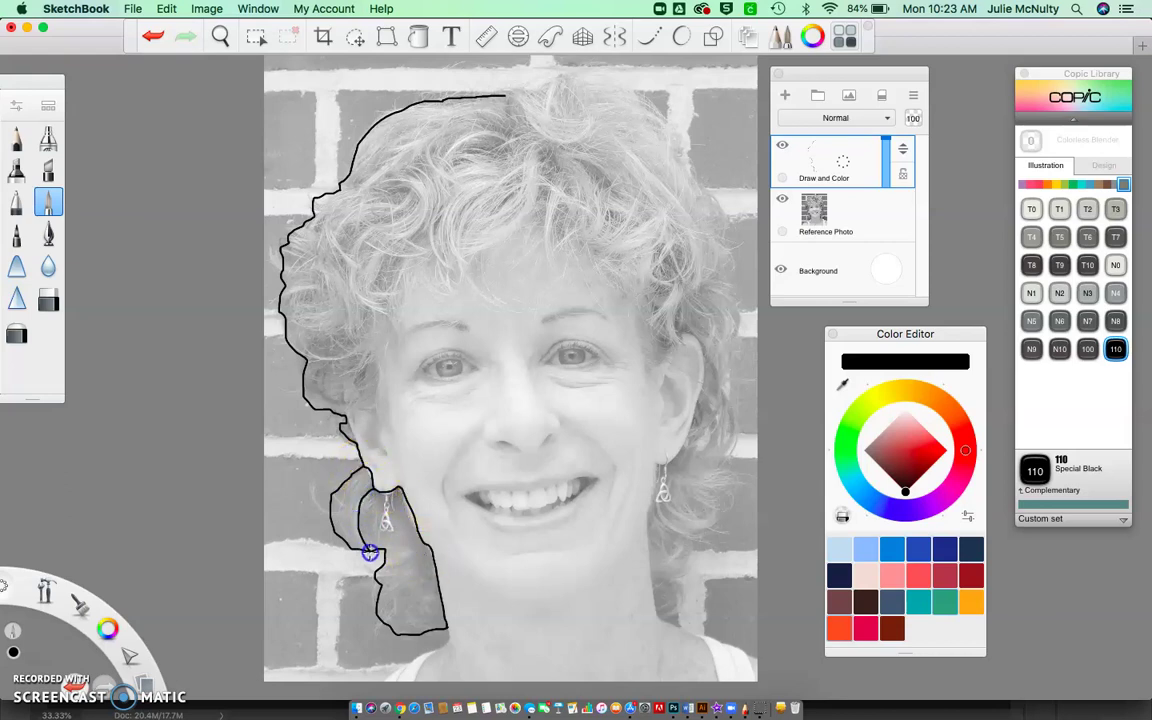
left_click_drag(421, 543, 390, 568)
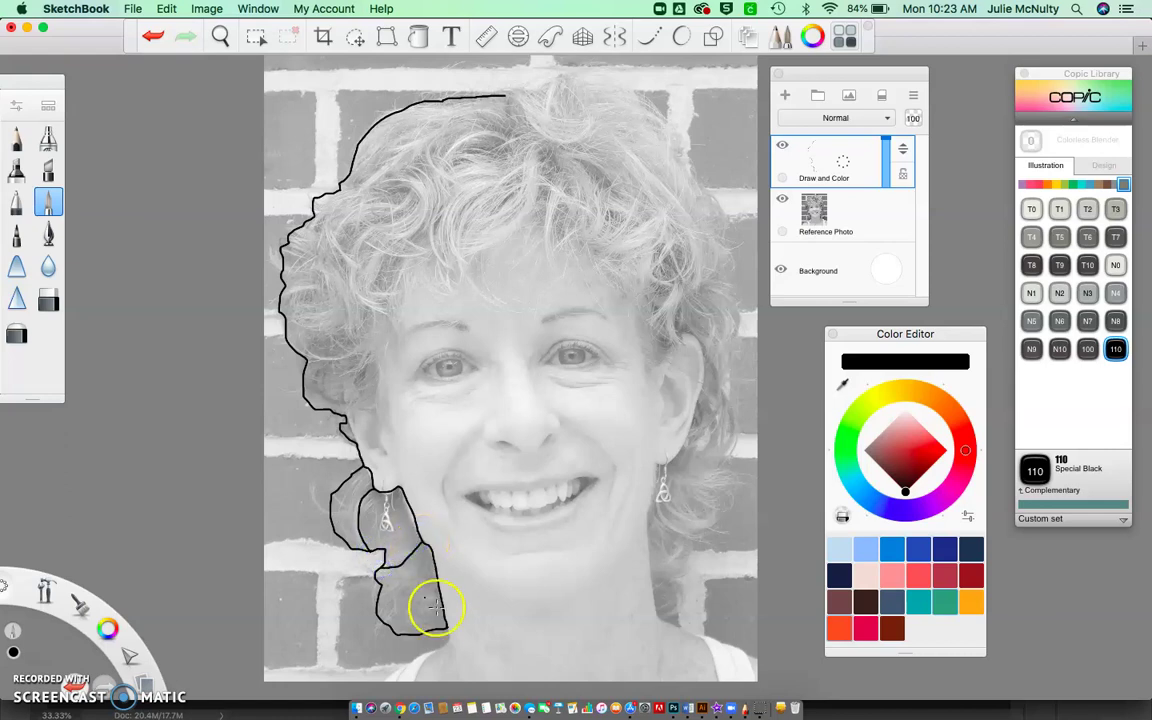
left_click_drag(441, 600, 377, 601)
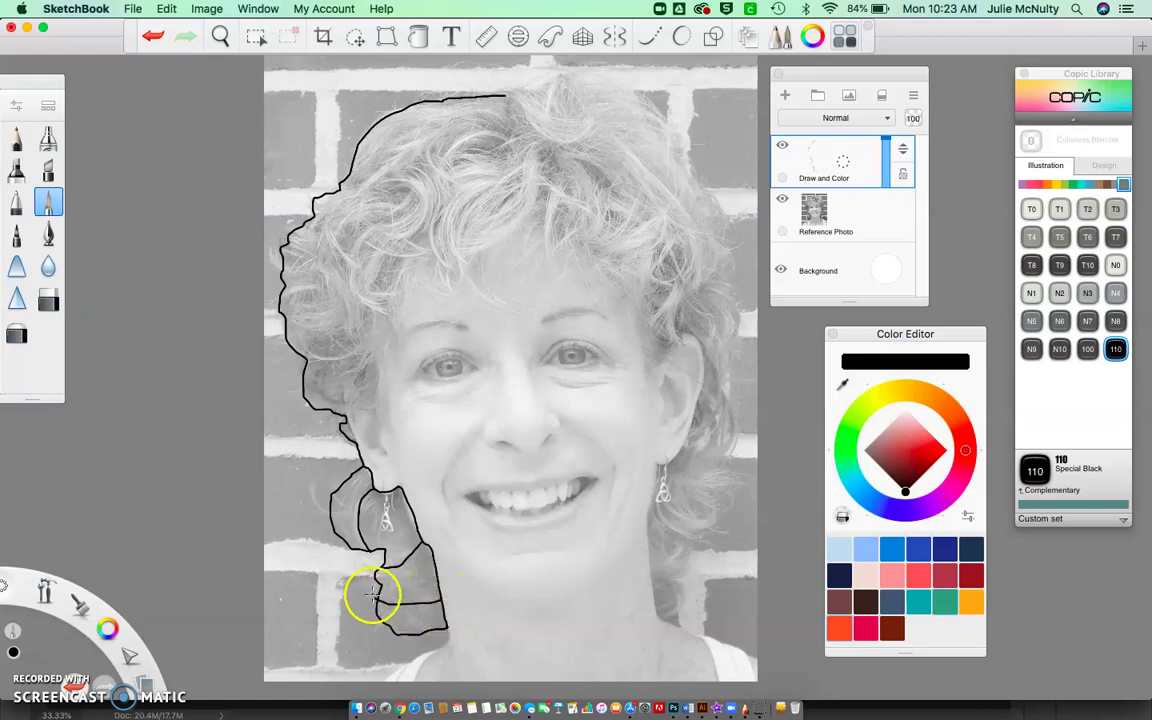
- Continue the hair outline from the crown down the right side of the head, including the closed hair section below the ear
scroll(379, 597, "up", 5)
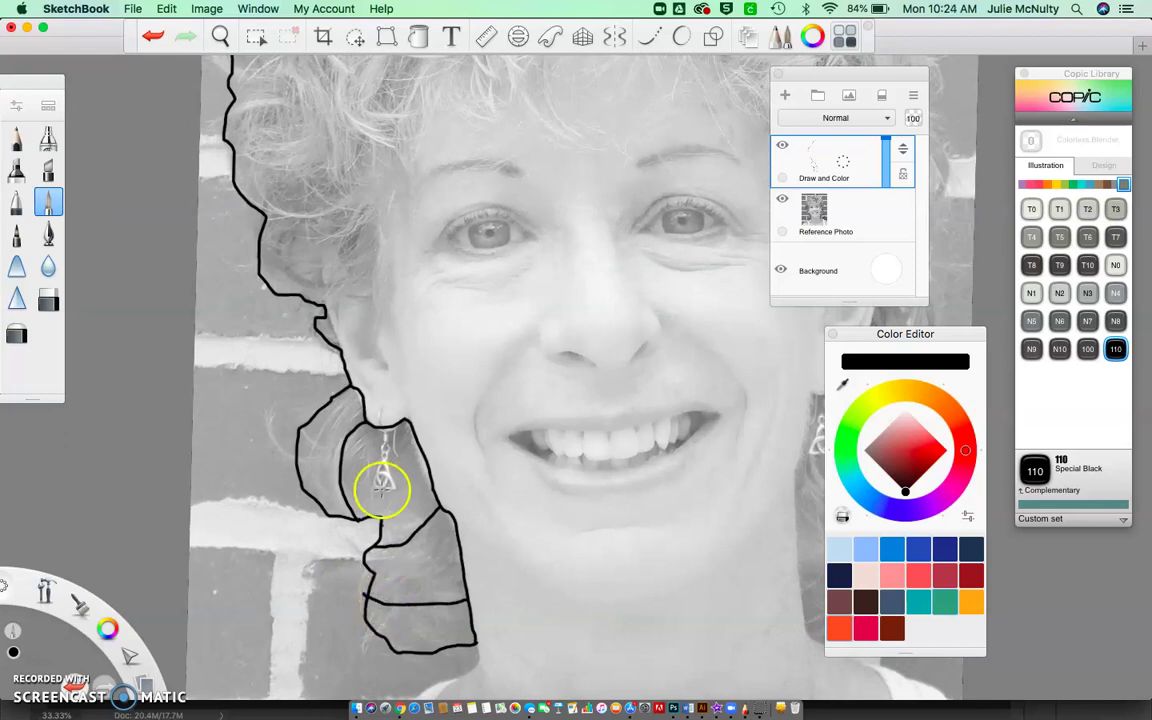
scroll(573, 381, "up", 1)
scroll(575, 377, "up", 1)
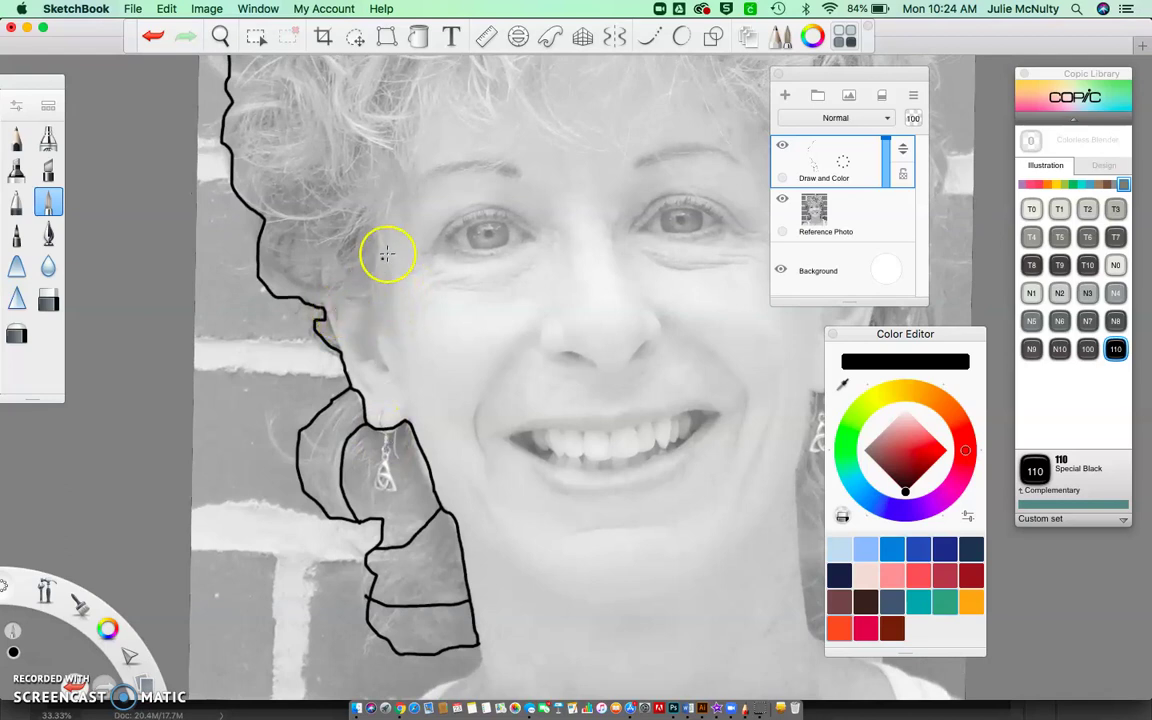
scroll(395, 246, "down", 3)
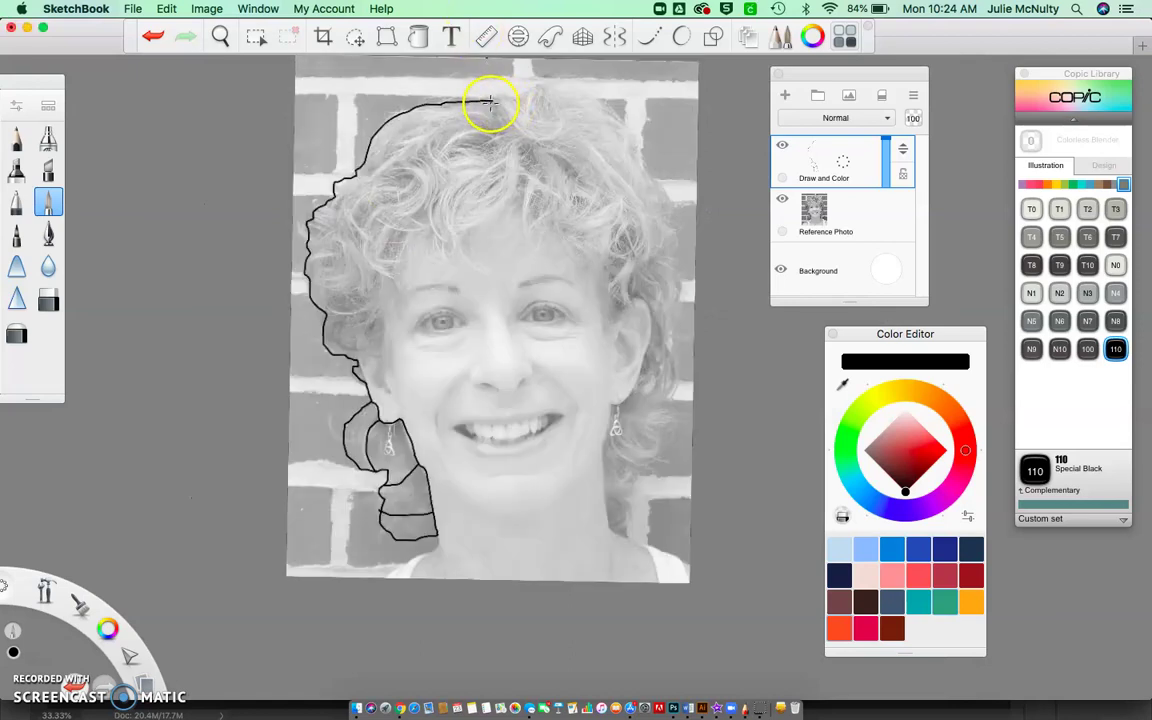
scroll(575, 377, "right", 1)
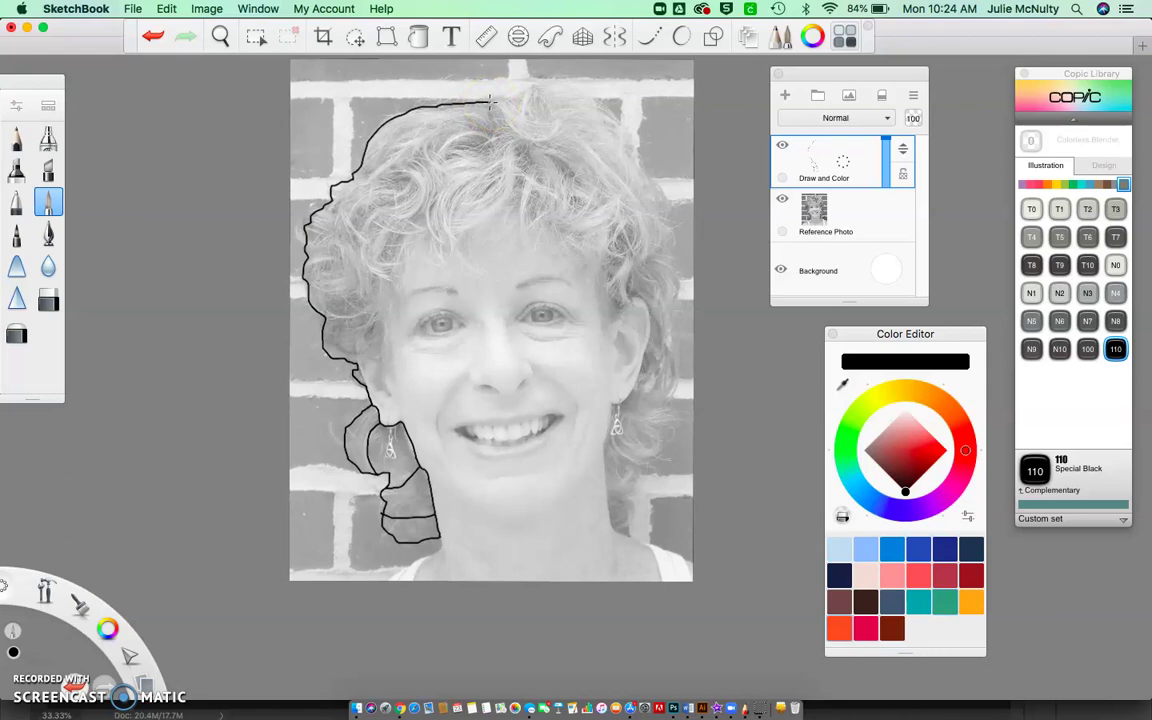
mouse_move(485, 103)
left_mouse_down()
mouse_move(561, 85)
mouse_move(597, 99)
mouse_move(658, 184)
mouse_move(678, 244)
mouse_move(665, 326)
mouse_move(676, 394)
mouse_move(664, 406)
mouse_move(677, 419)
mouse_move(622, 494)
mouse_move(632, 527)
mouse_move(620, 531)
mouse_move(603, 476)
mouse_move(612, 403)
mouse_move(666, 407)
mouse_move(624, 463)
left_mouse_up()
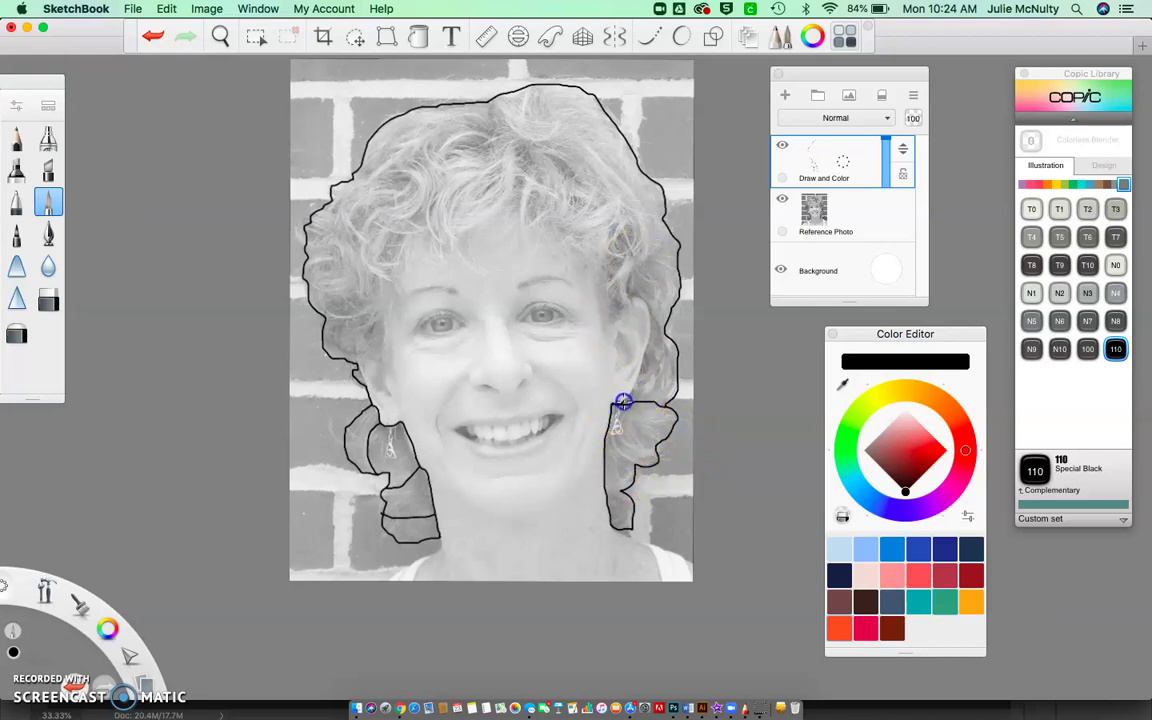
- Trace the right ear and the inner hairline across the forehead, and divide the hair above into smaller sections with curved lines
mouse_move(637, 383)
left_mouse_down()
mouse_move(644, 310)
mouse_move(621, 310)
mouse_move(607, 329)
mouse_move(598, 276)
mouse_move(578, 254)
mouse_move(548, 246)
mouse_move(529, 256)
mouse_move(511, 239)
mouse_move(470, 262)
mouse_move(434, 250)
mouse_move(386, 314)
mouse_move(391, 375)
mouse_move(360, 367)
left_mouse_up()
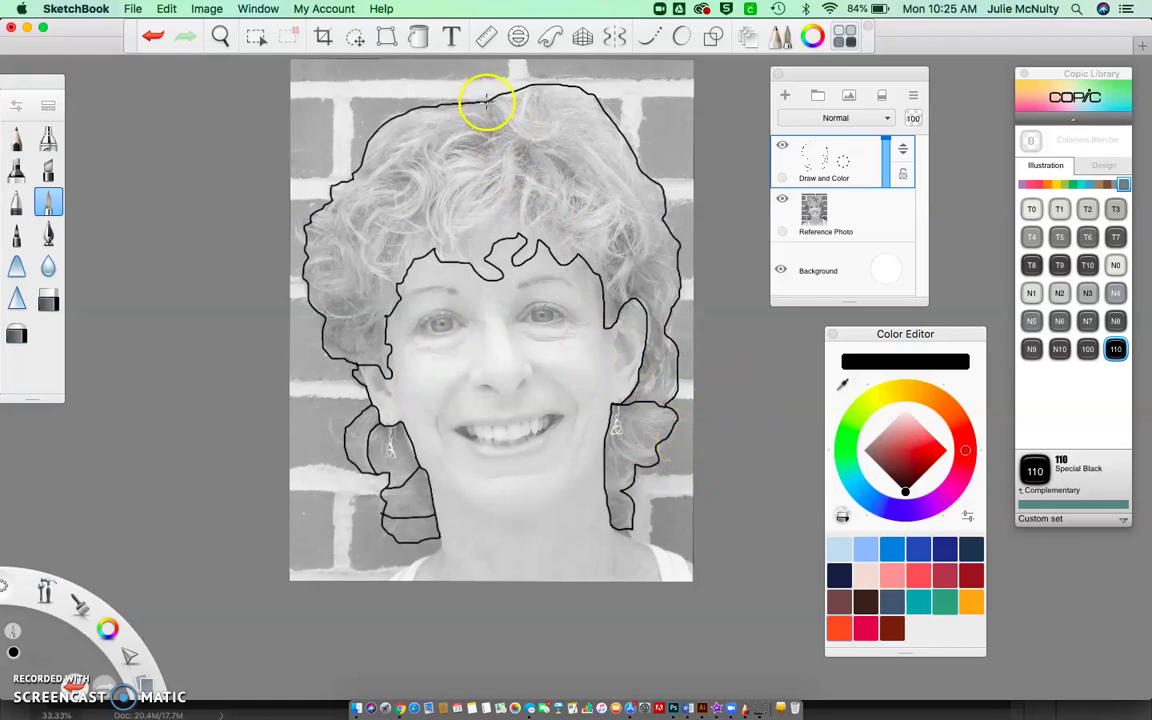
mouse_move(487, 101)
left_mouse_down()
mouse_move(506, 123)
mouse_move(548, 129)
mouse_move(584, 99)
left_mouse_up()
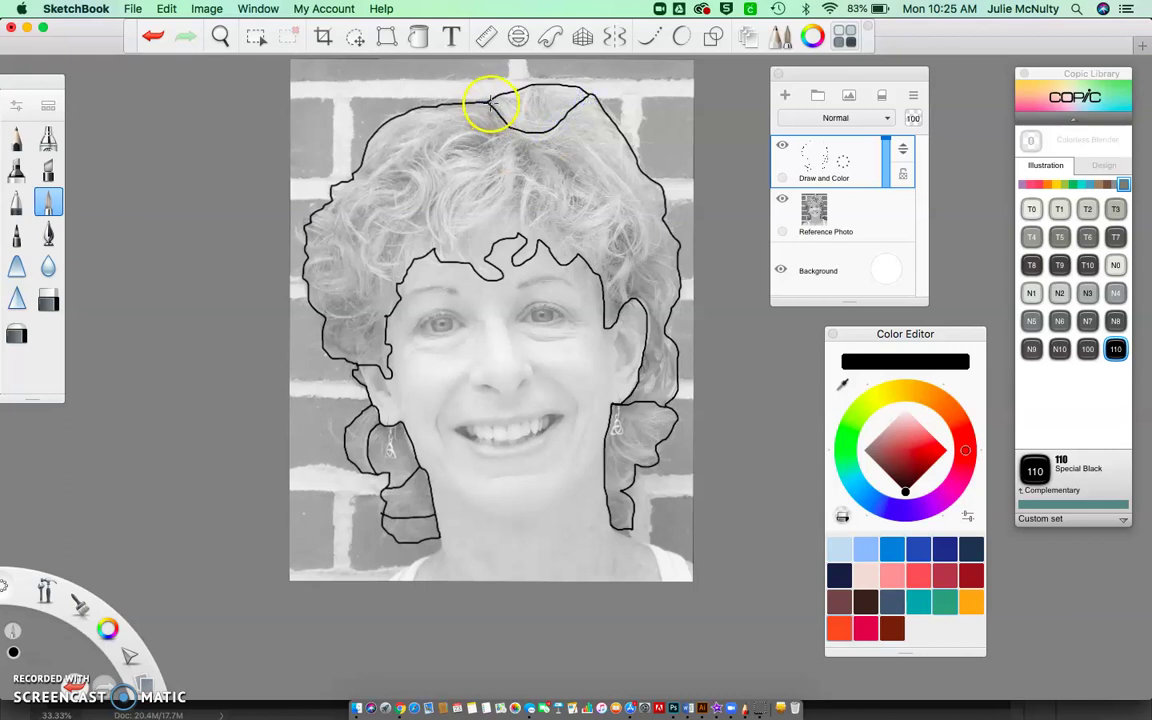
mouse_move(488, 105)
left_mouse_down()
mouse_move(414, 133)
mouse_move(362, 174)
mouse_move(427, 144)
mouse_move(421, 125)
mouse_move(378, 126)
mouse_move(404, 122)
mouse_move(385, 124)
mouse_move(460, 161)
mouse_move(457, 142)
mouse_move(509, 124)
mouse_move(490, 146)
mouse_move(451, 144)
mouse_move(423, 208)
mouse_move(401, 216)
mouse_move(381, 209)
mouse_move(408, 180)
mouse_move(391, 167)
mouse_move(467, 154)
mouse_move(366, 219)
mouse_move(413, 203)
mouse_move(389, 227)
mouse_move(382, 206)
mouse_move(368, 216)
mouse_move(358, 246)
mouse_move(396, 281)
left_mouse_up()
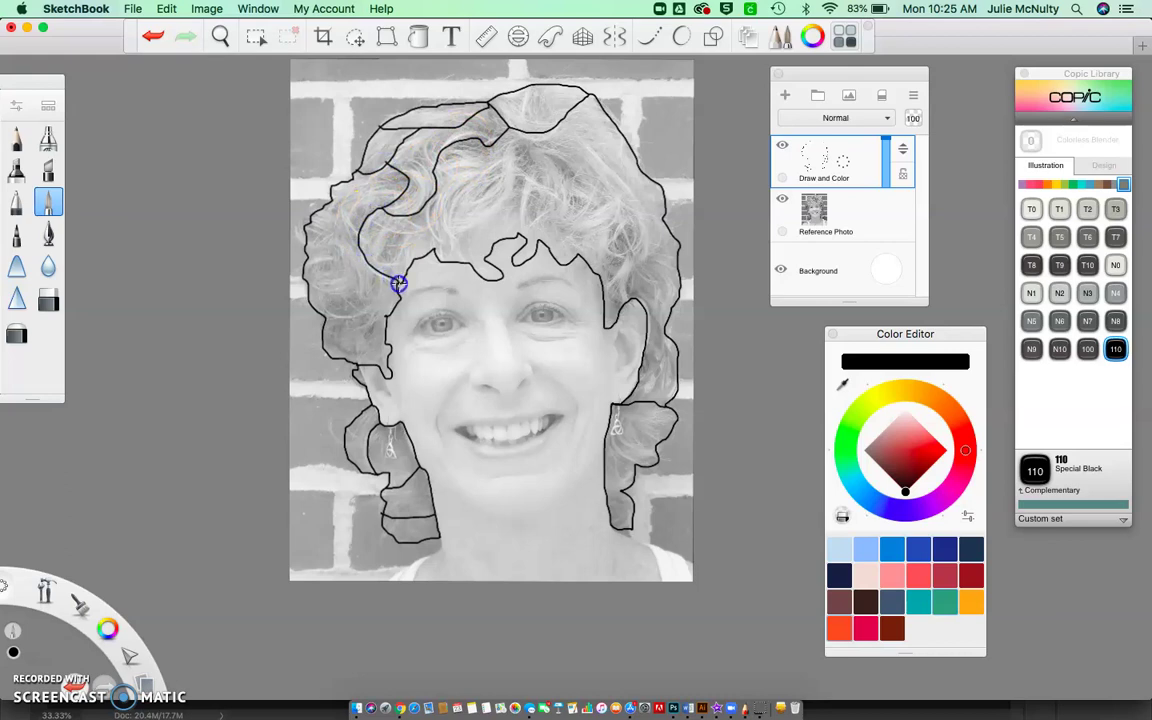
left_click_drag(381, 283, 320, 321)
mouse_move(432, 142)
left_mouse_down()
mouse_move(474, 152)
mouse_move(508, 127)
mouse_move(568, 159)
mouse_move(579, 222)
mouse_move(609, 211)
mouse_move(614, 239)
mouse_move(592, 272)
left_mouse_up()
left_click_drag(556, 161, 623, 140)
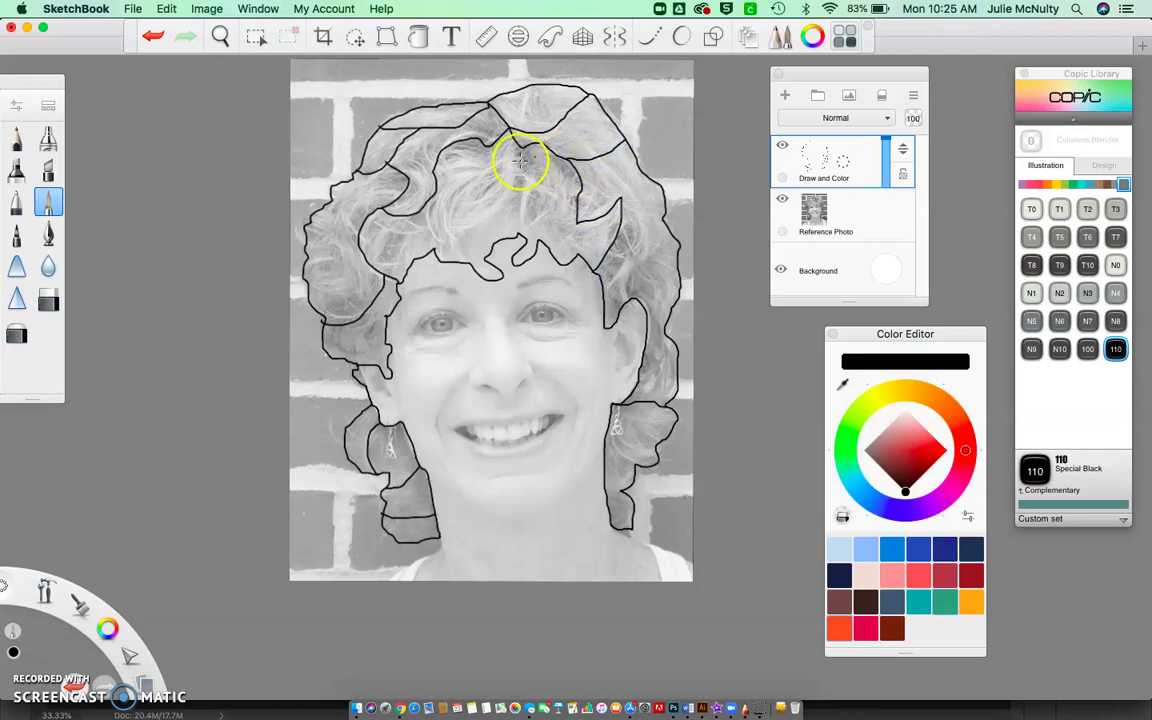
mouse_move(509, 127)
left_mouse_down()
mouse_move(528, 190)
mouse_move(514, 256)
left_mouse_up()
- Trace the neck and shoulder lines on both sides, from below the hair down to the photo's lower edge
scroll(678, 308, "down", 2)
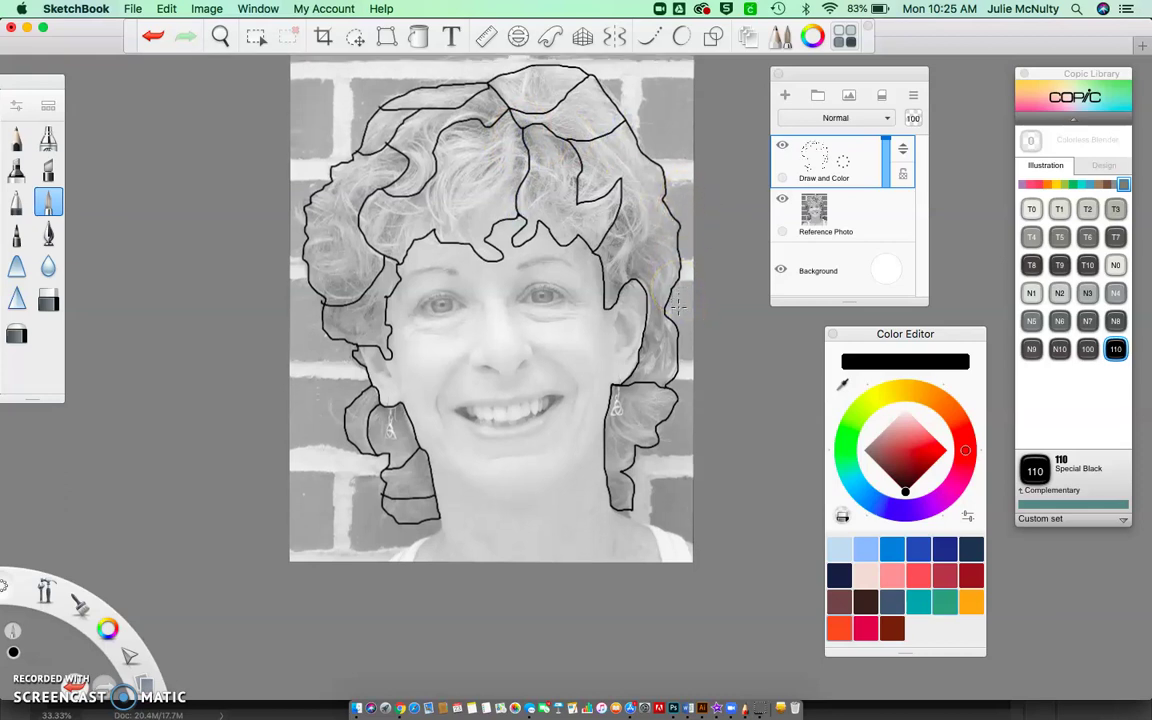
left_click(438, 516)
left_click_drag(441, 528, 390, 561)
left_click(610, 507)
left_click_drag(610, 507, 698, 548)
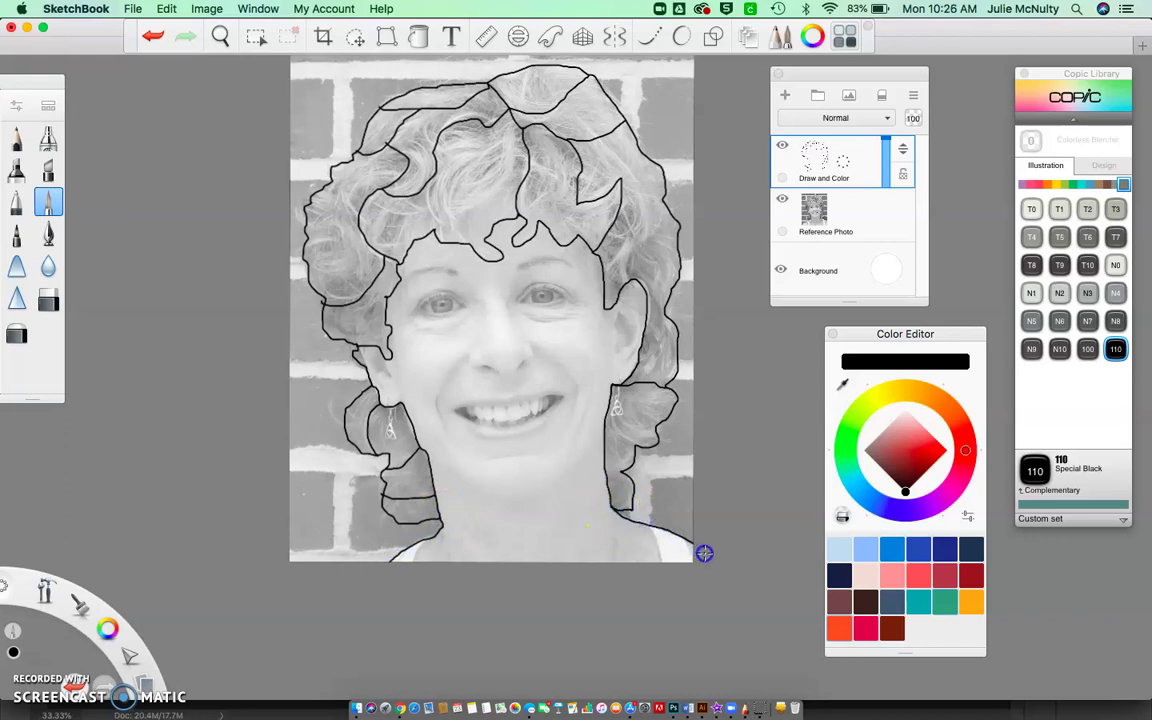
mouse_move(604, 471)
left_mouse_down()
mouse_move(614, 506)
mouse_move(635, 497)
left_mouse_up()
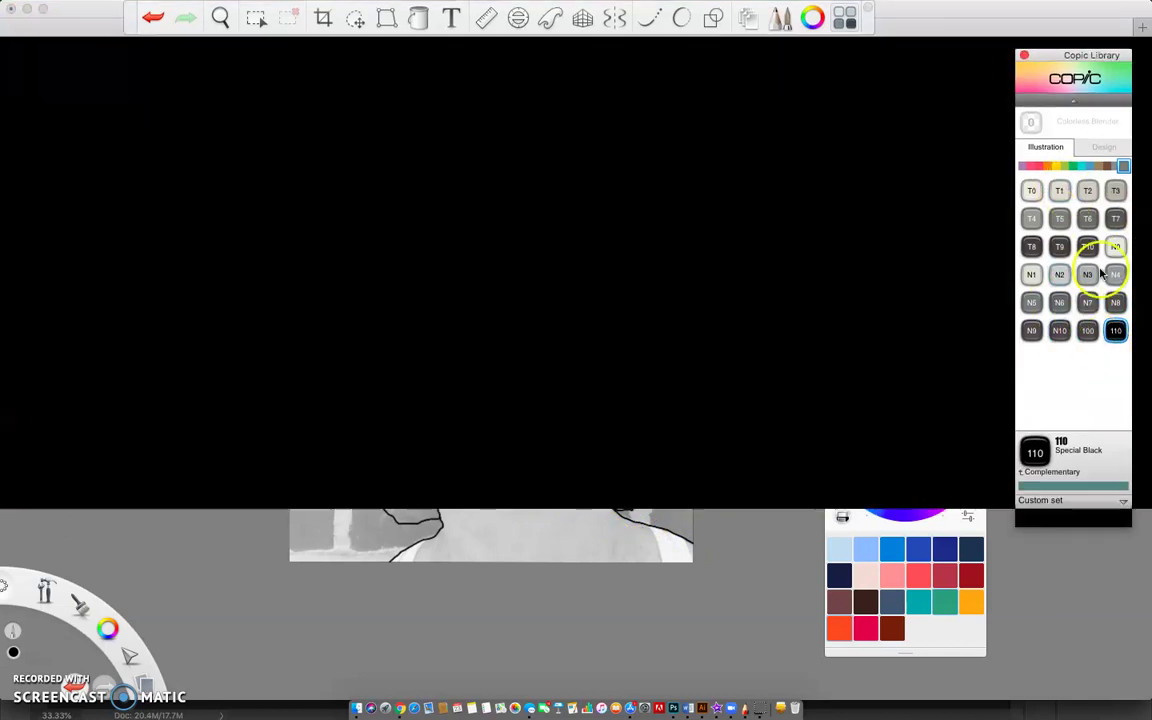
left_click(1113, 346)
left_click(665, 380)
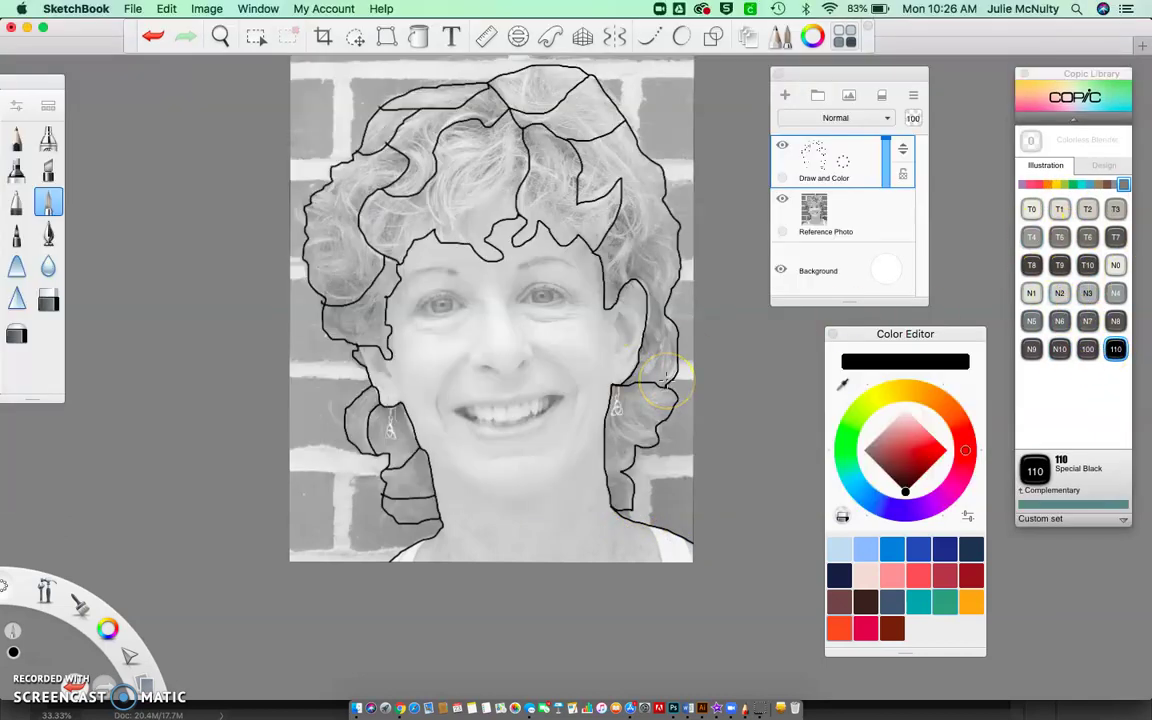
- Choose Copic color T5 Toner Gray No.5 for the facial features around the eyes
scroll(665, 380, "up", 2)
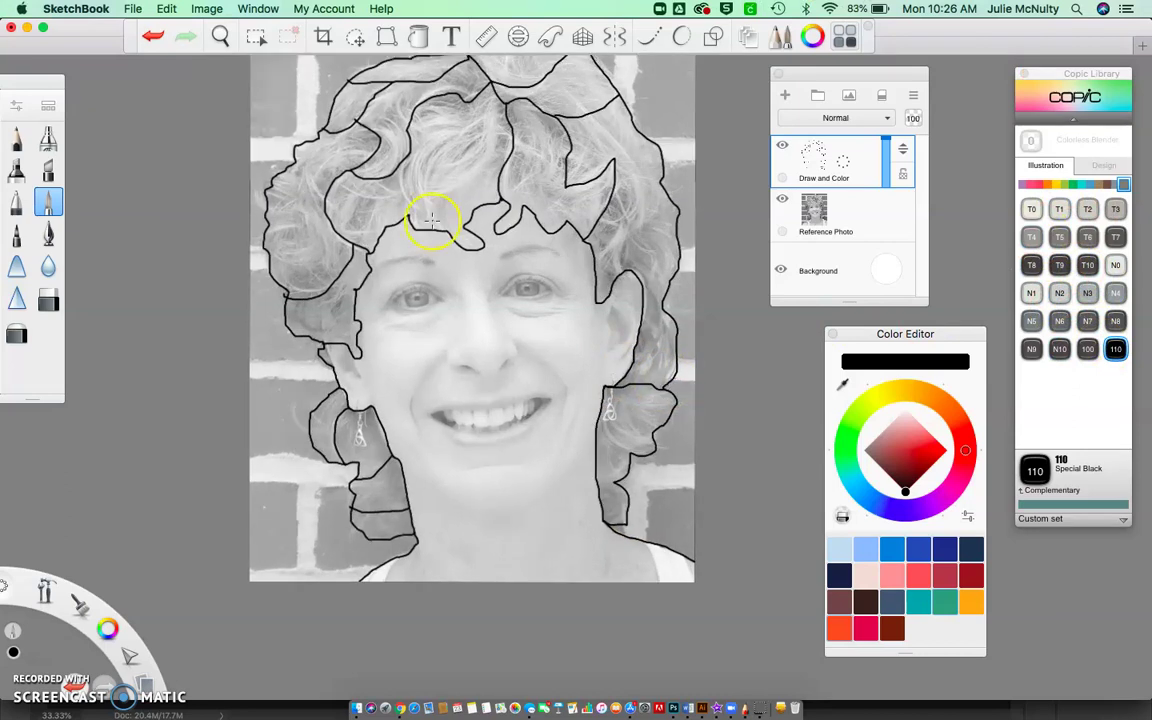
left_click(220, 37)
left_click_drag(461, 318, 444, 251)
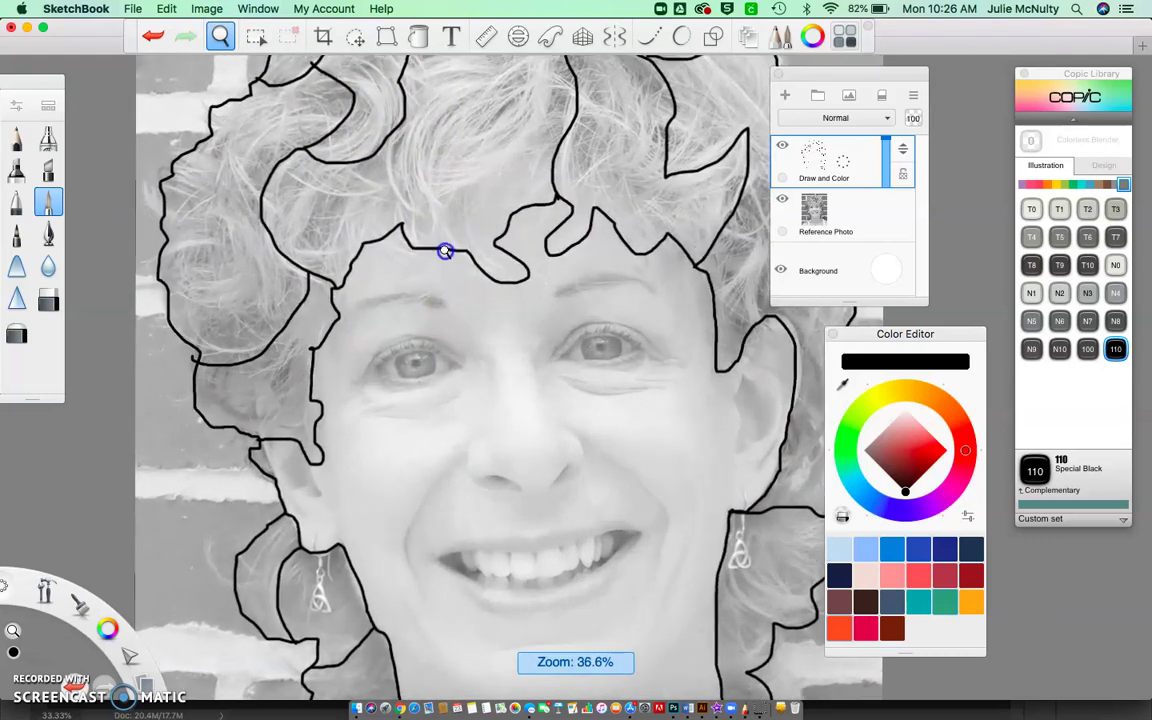
left_click(445, 251)
scroll(446, 253, "down", 5)
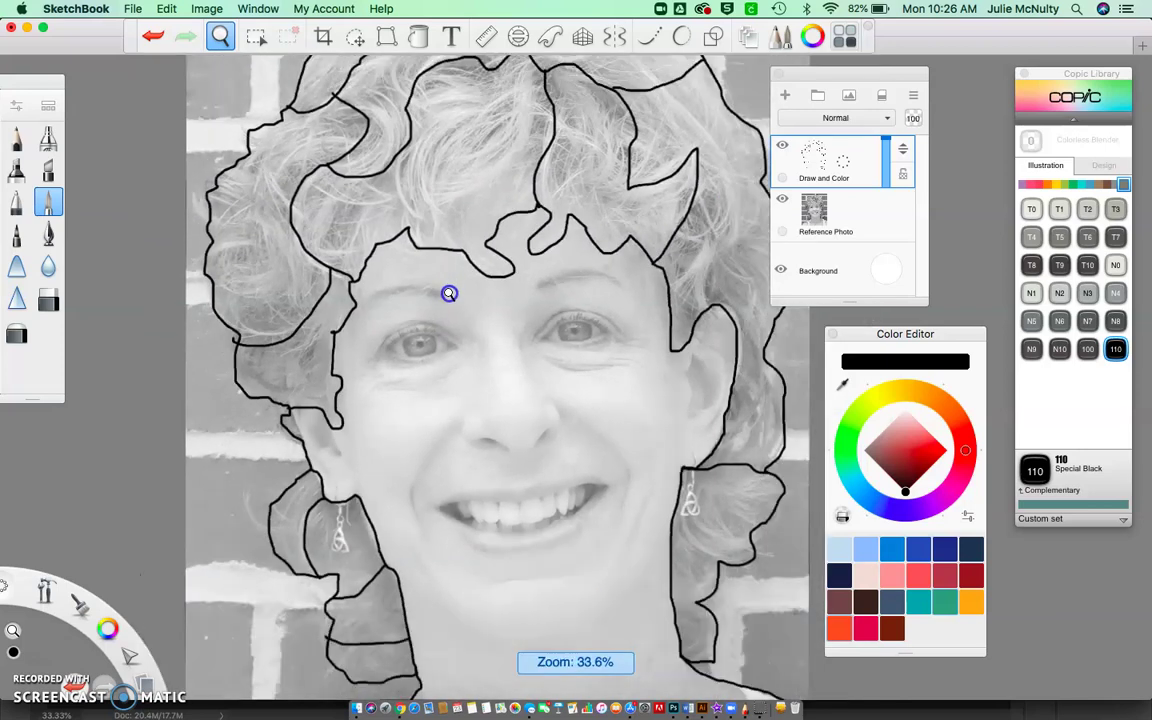
left_click_drag(460, 330, 487, 163)
left_click(447, 187)
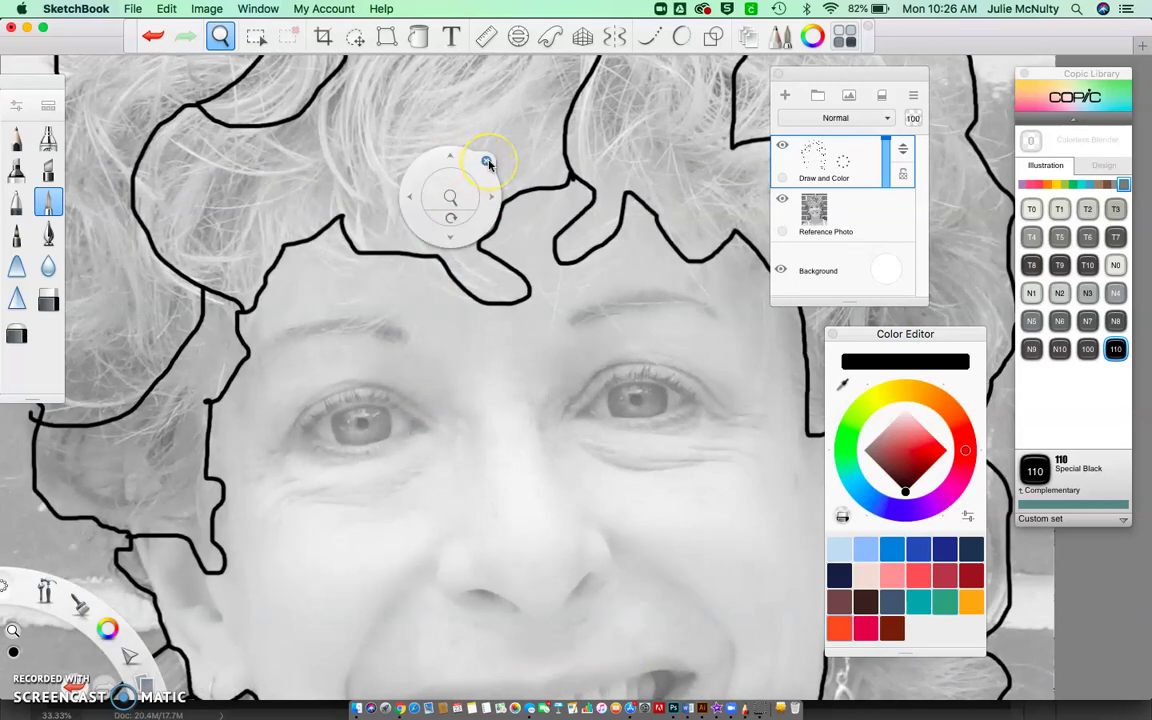
key("ctrl+super+f")
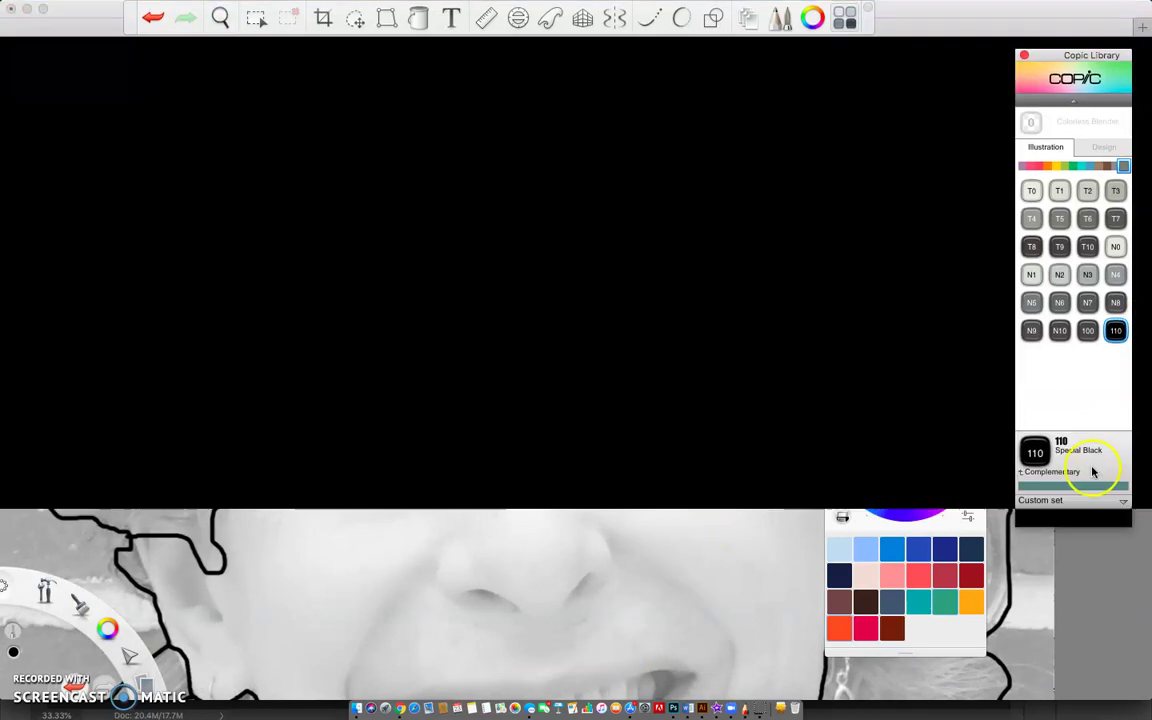
left_click(1060, 238)
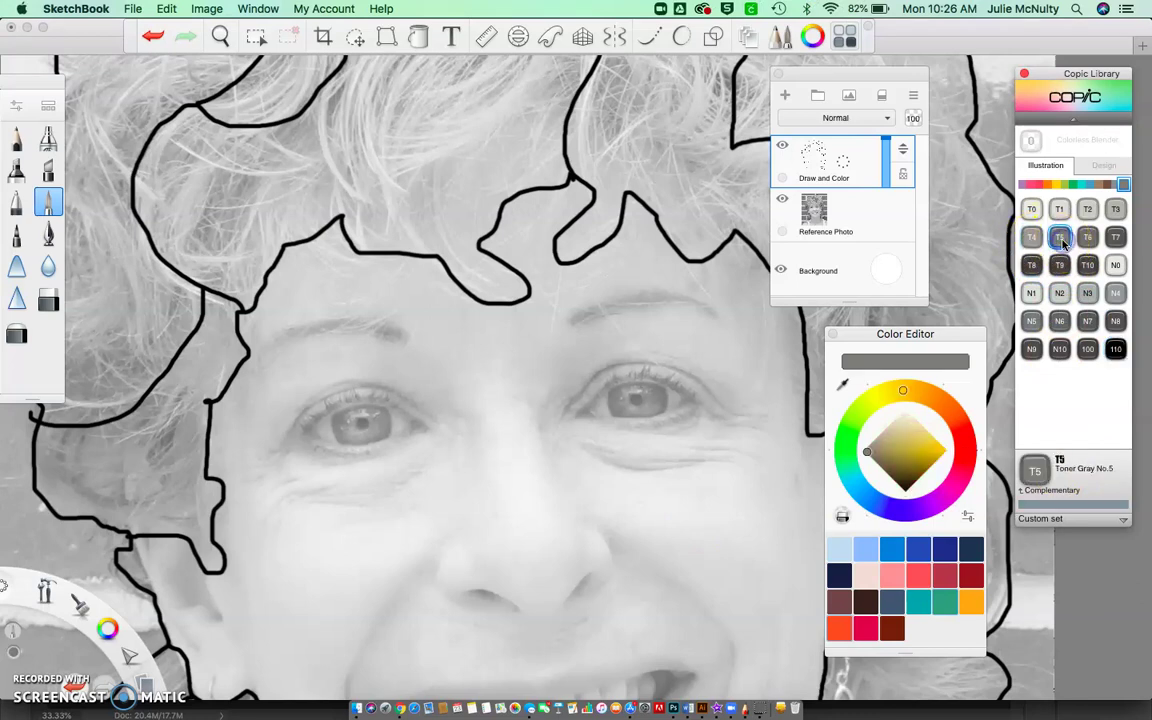
left_click(540, 416)
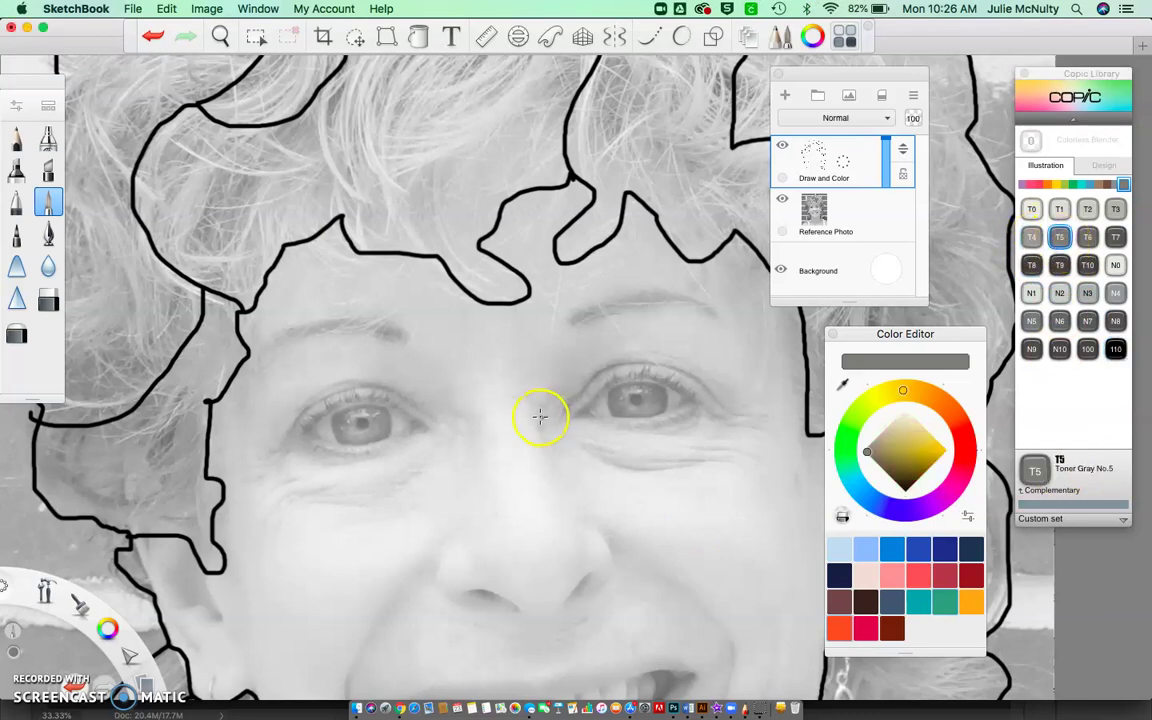
- Set the Paintbrush size to 3.0 and close its brush properties
left_click(47, 204)
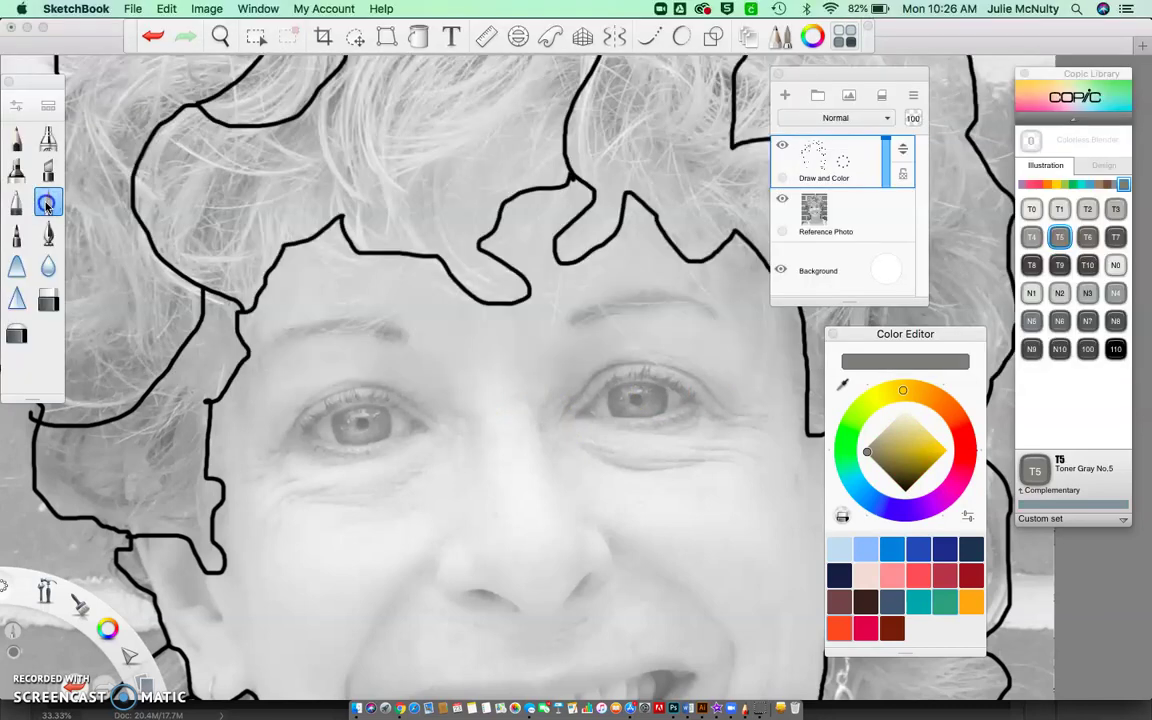
left_click(47, 204)
left_click(476, 280)
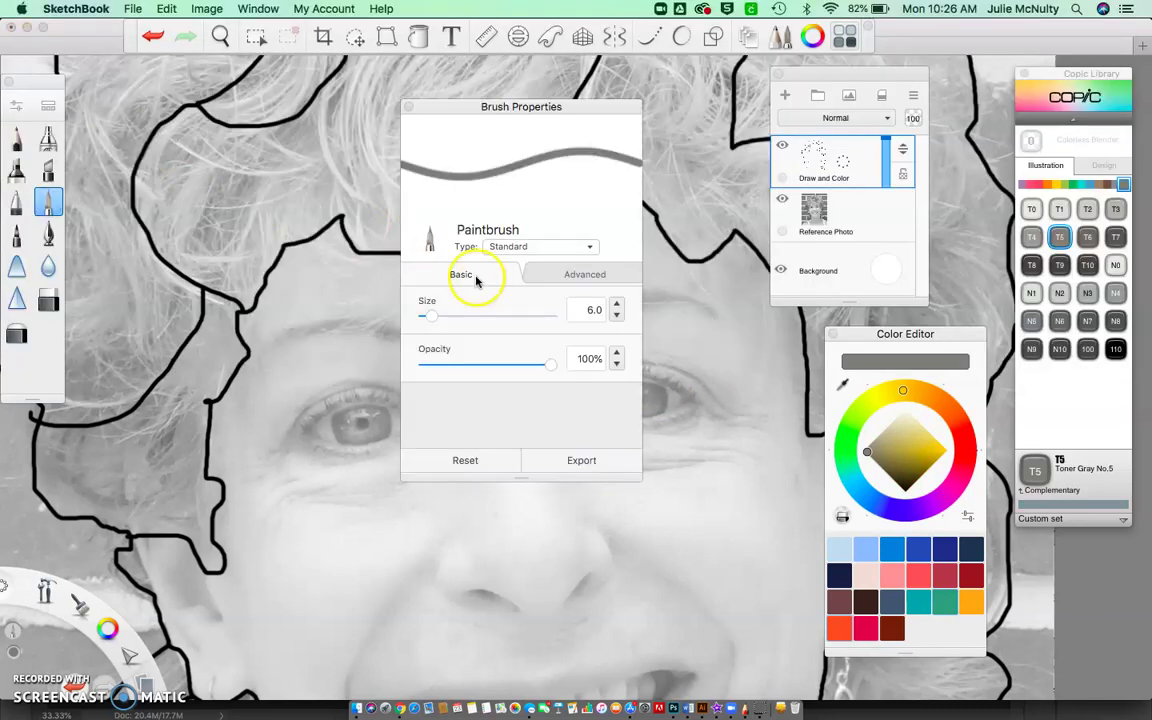
left_click(593, 309)
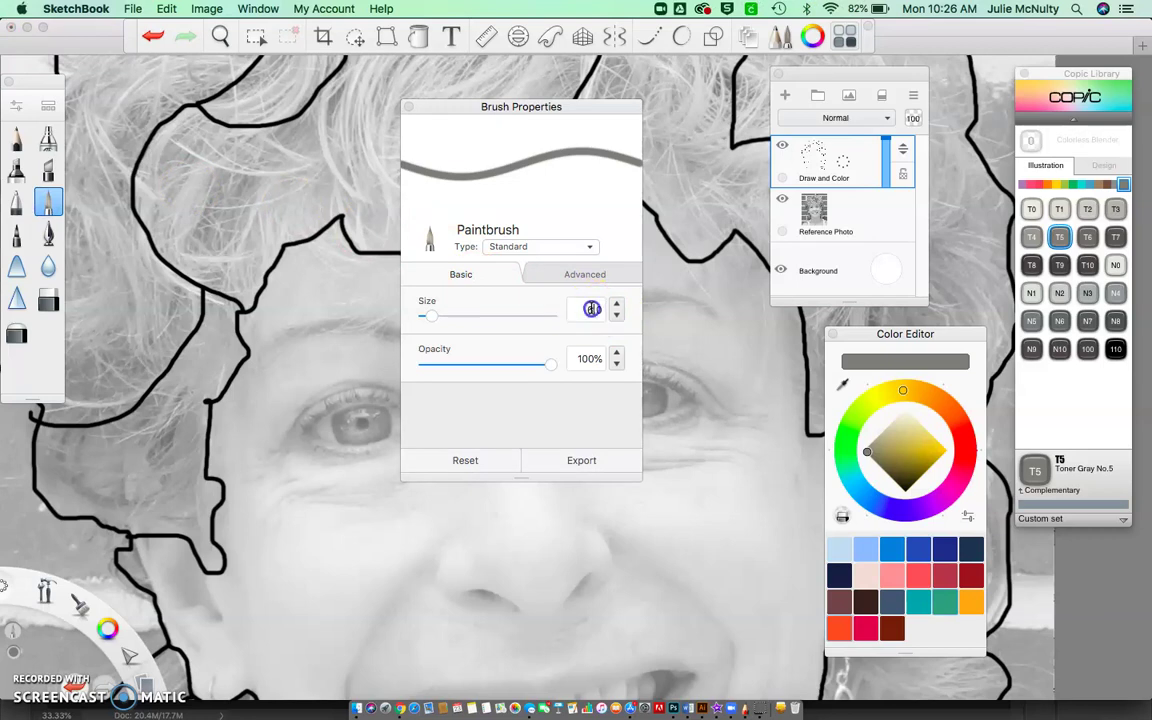
type("4")
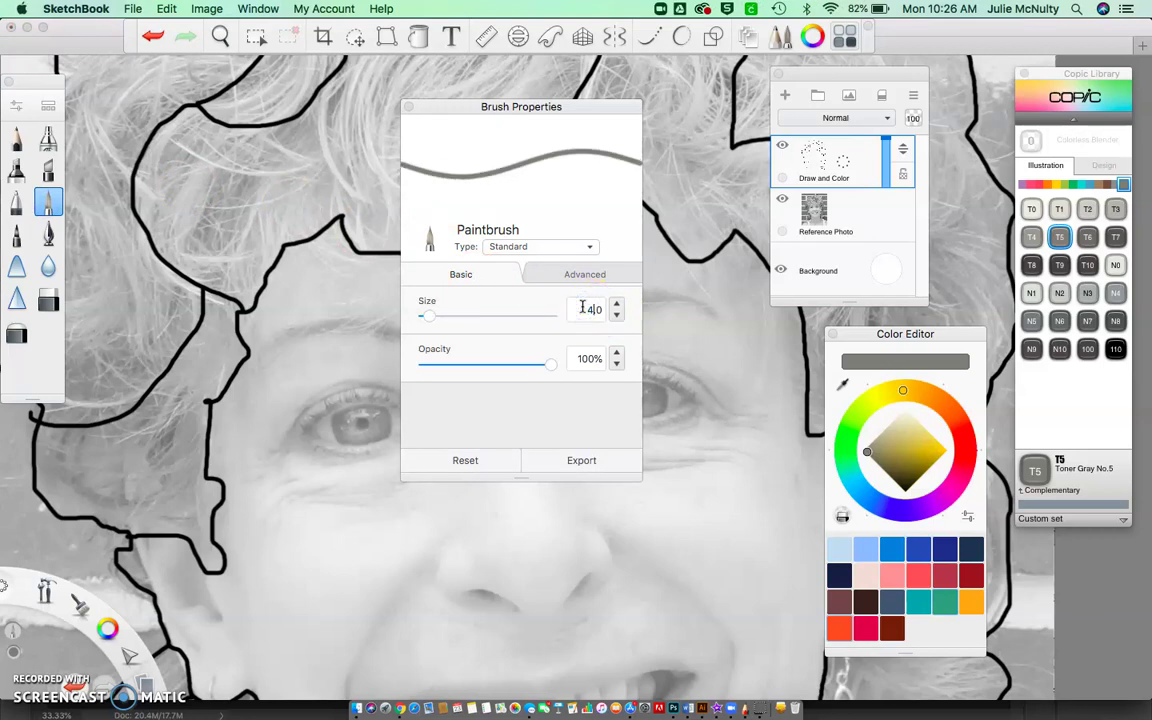
type("3")
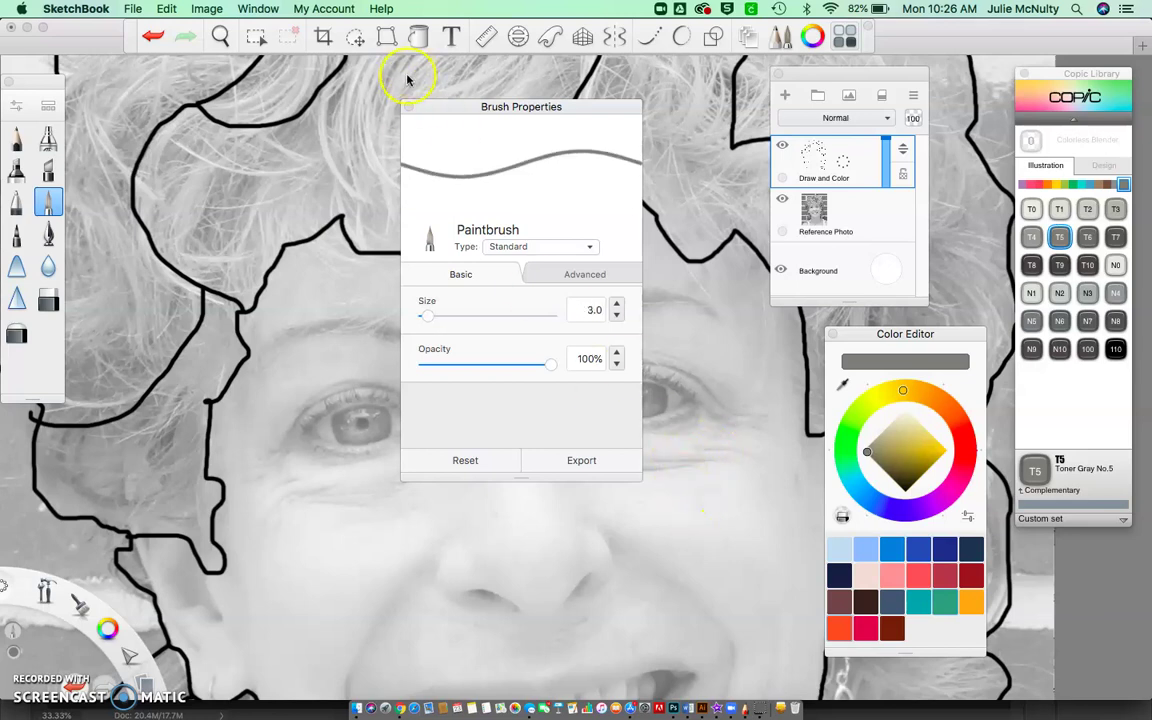
left_click(408, 106)
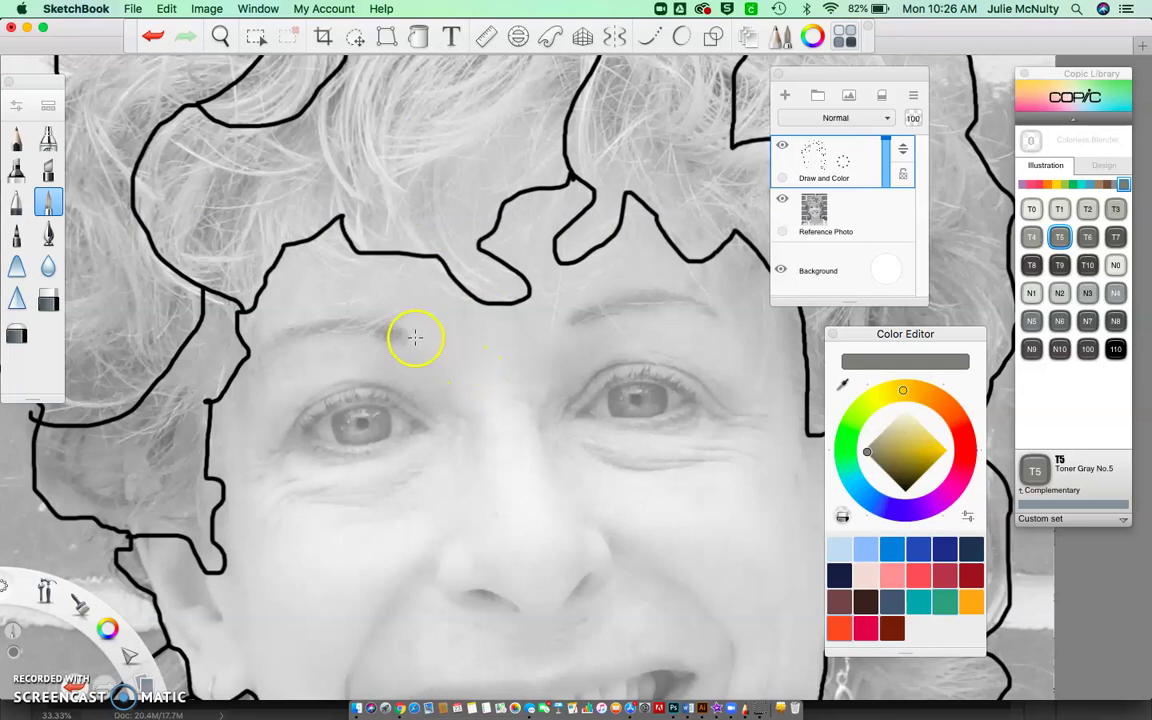
- Outline both eyebrows as closed thin shapes over the reference photo
mouse_move(407, 332)
left_mouse_down()
mouse_move(324, 319)
mouse_move(278, 337)
mouse_move(275, 352)
mouse_move(324, 337)
mouse_move(398, 344)
left_mouse_up()
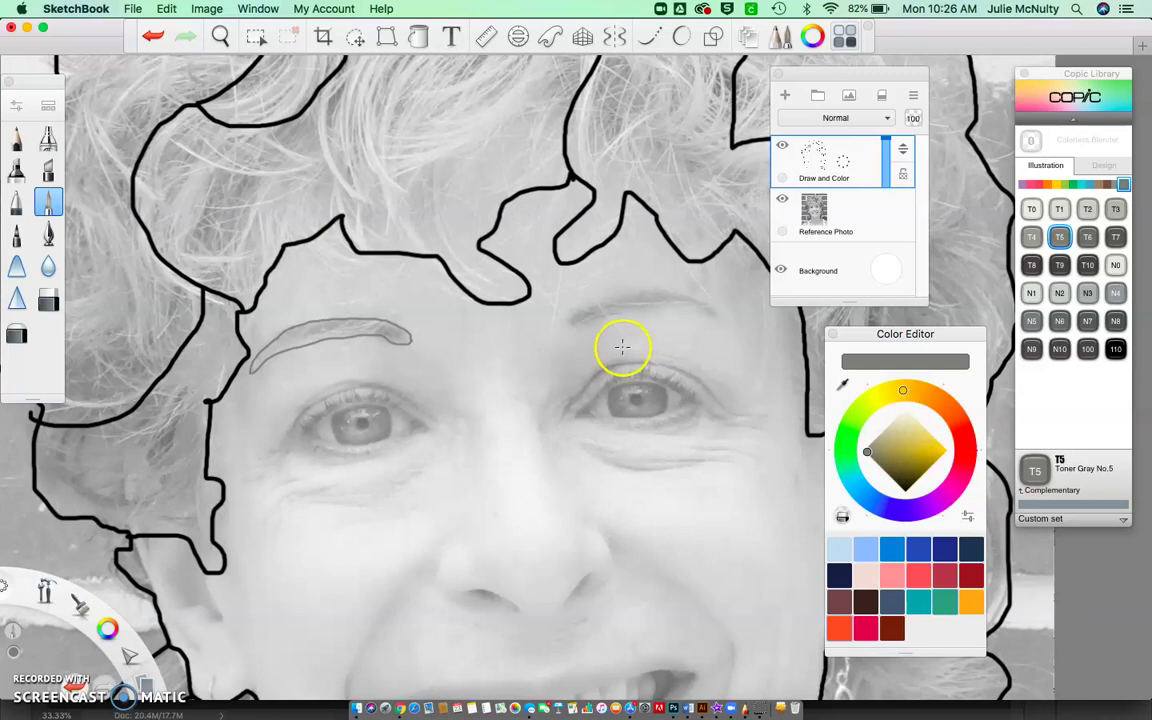
mouse_move(571, 329)
left_mouse_down()
mouse_move(670, 291)
mouse_move(726, 325)
mouse_move(677, 306)
mouse_move(585, 329)
left_mouse_up()
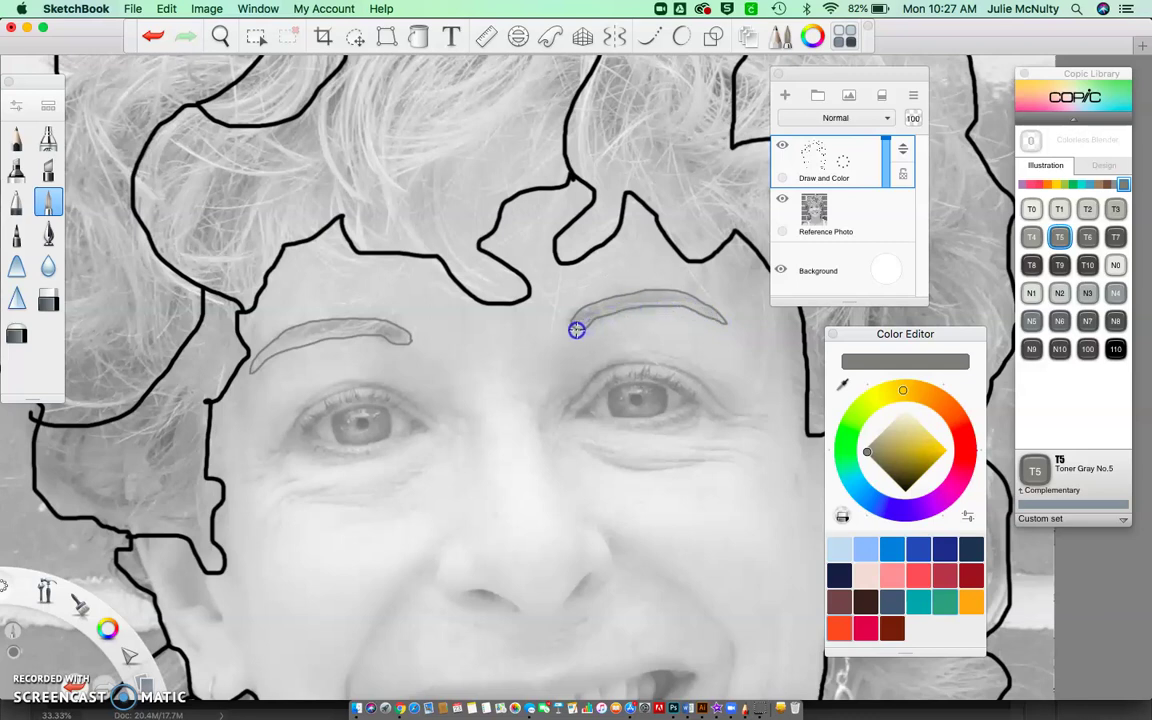
left_click(150, 36)
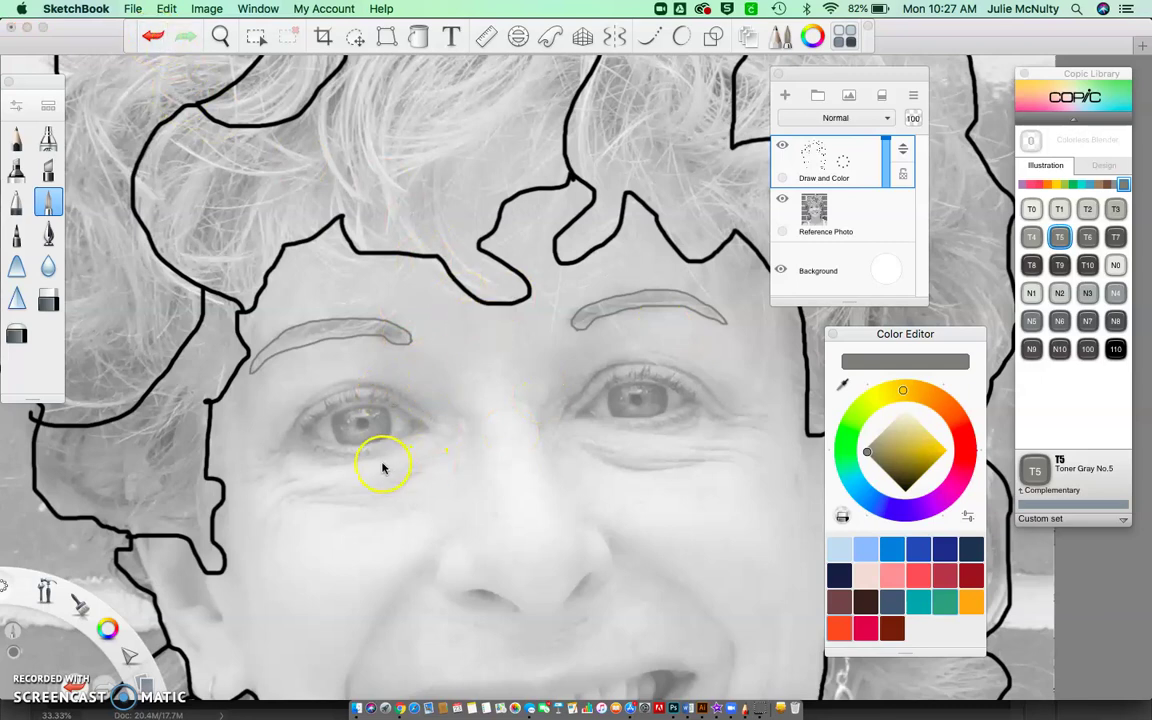
- Trace both eyes' outlines, upper lid lines and iris edges, and check them with the Reference Photo layer hidden before showing it again
scroll(698, 481, "down", 2)
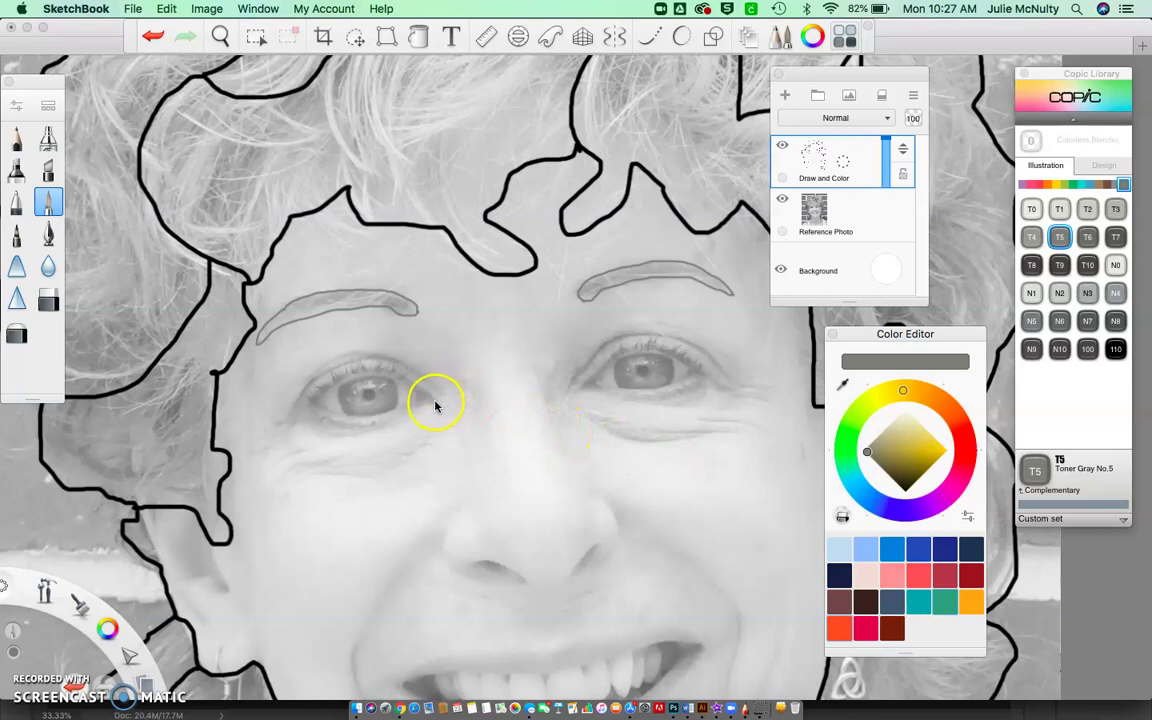
mouse_move(435, 401)
left_mouse_down()
mouse_move(380, 368)
mouse_move(355, 370)
mouse_move(318, 389)
mouse_move(327, 414)
mouse_move(365, 417)
mouse_move(435, 392)
mouse_move(401, 363)
mouse_move(357, 357)
mouse_move(320, 371)
mouse_move(306, 400)
left_mouse_up()
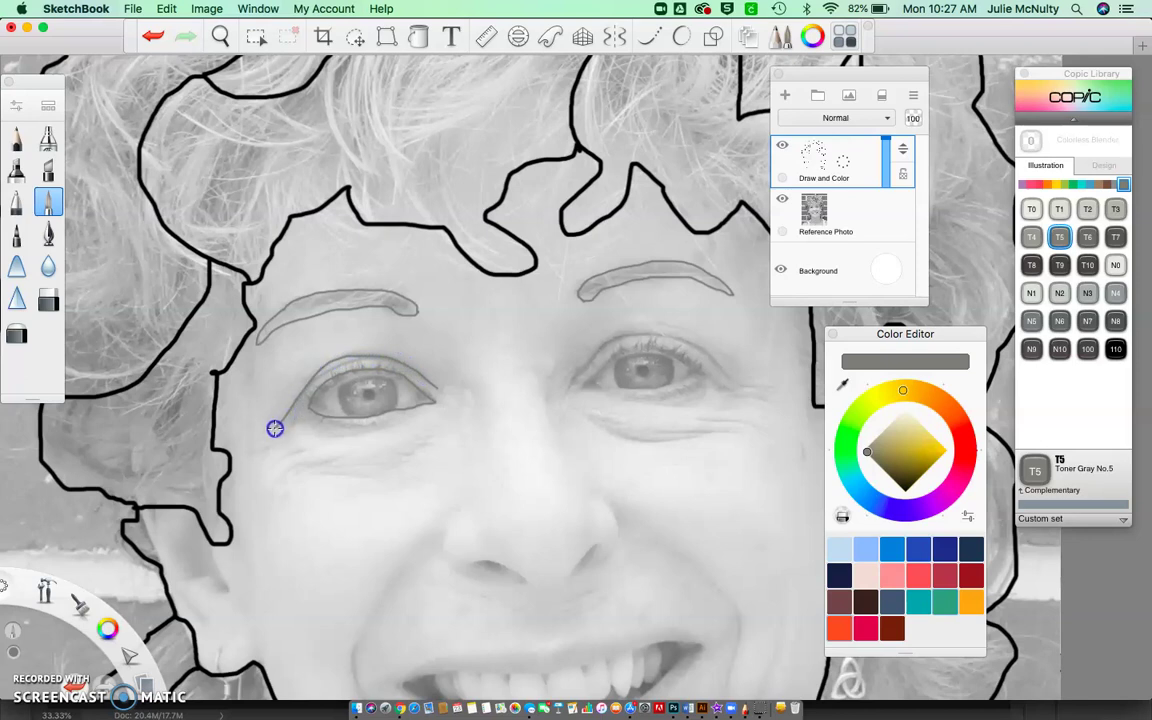
mouse_move(581, 380)
left_mouse_down()
mouse_move(622, 347)
mouse_move(652, 344)
mouse_move(704, 370)
left_mouse_up()
left_click(589, 378)
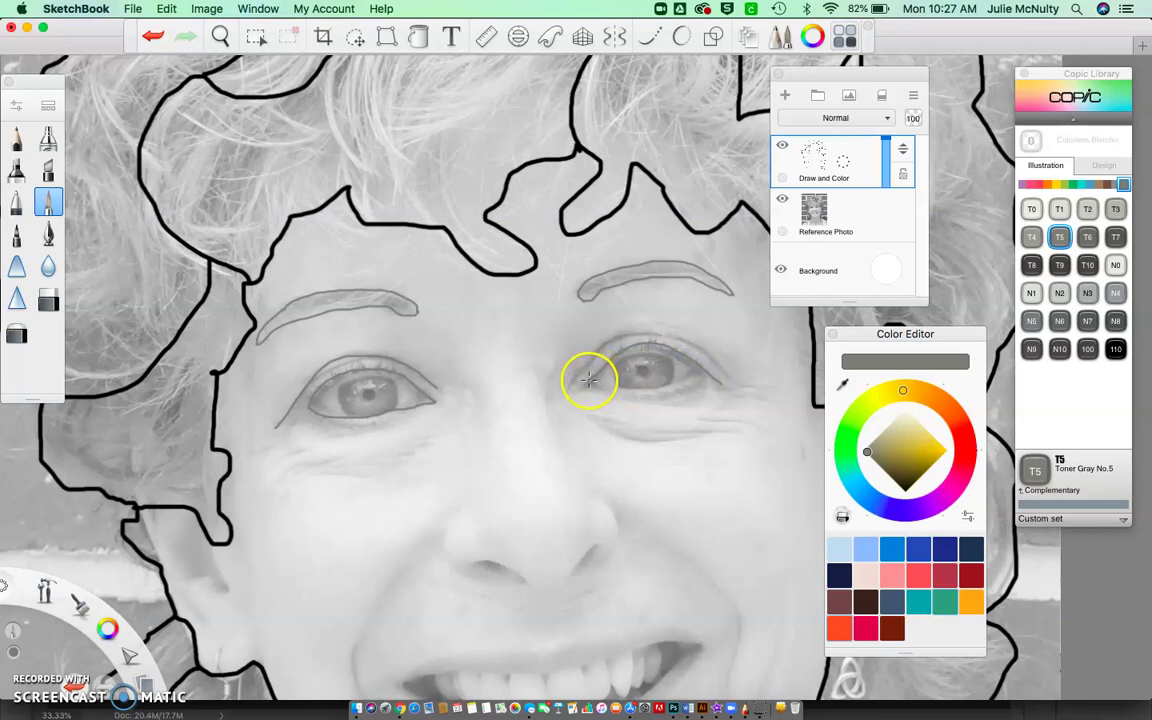
mouse_move(589, 375)
left_mouse_down()
mouse_move(594, 388)
mouse_move(632, 392)
mouse_move(695, 374)
left_mouse_up()
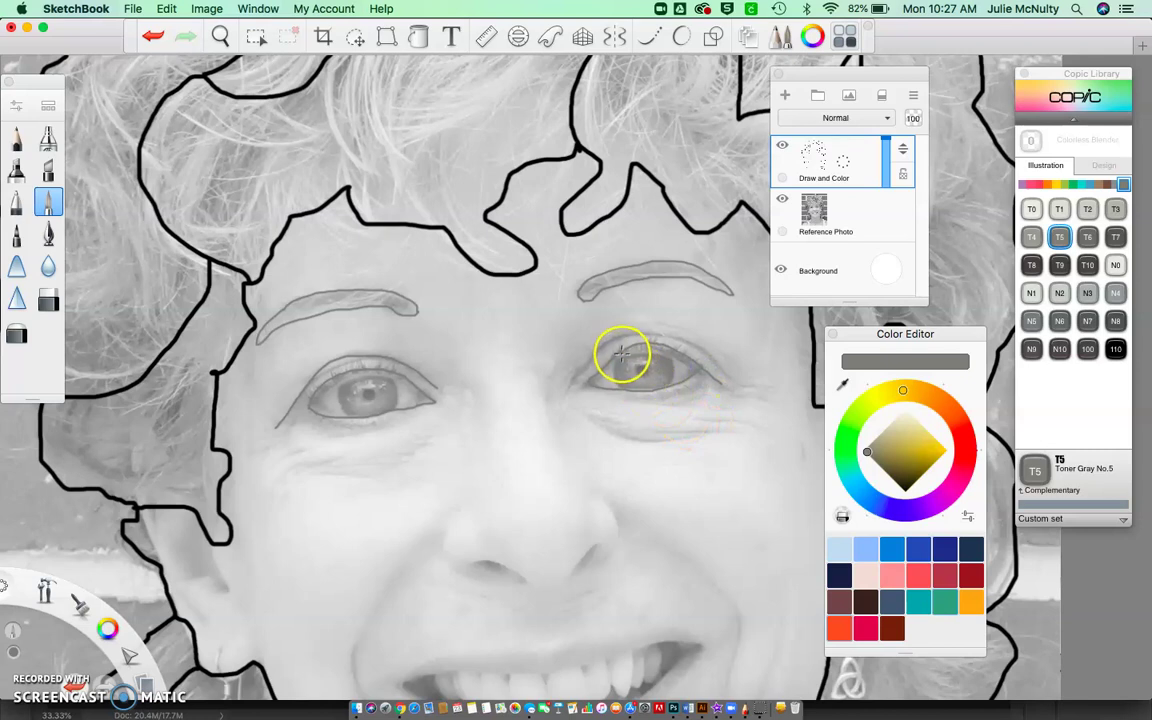
left_click_drag(621, 348, 624, 386)
left_click_drag(663, 342, 664, 386)
mouse_move(342, 371)
left_mouse_down()
mouse_move(354, 418)
mouse_move(385, 363)
mouse_move(376, 367)
mouse_move(398, 402)
left_mouse_up()
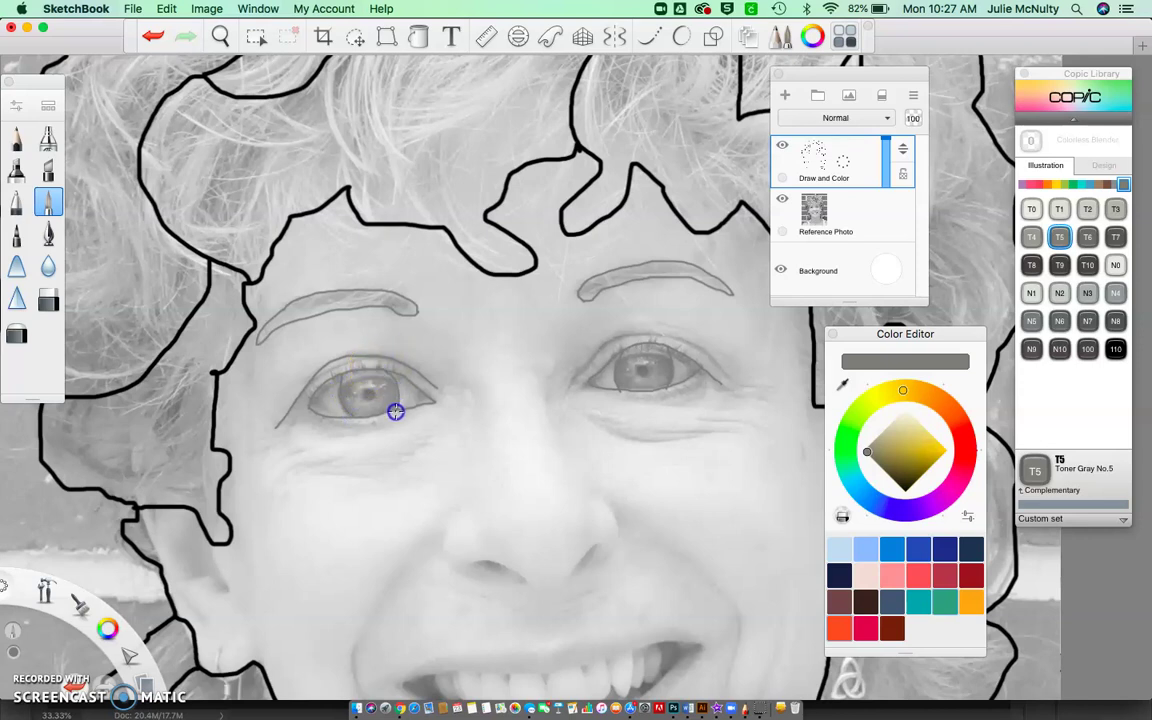
left_click(782, 200)
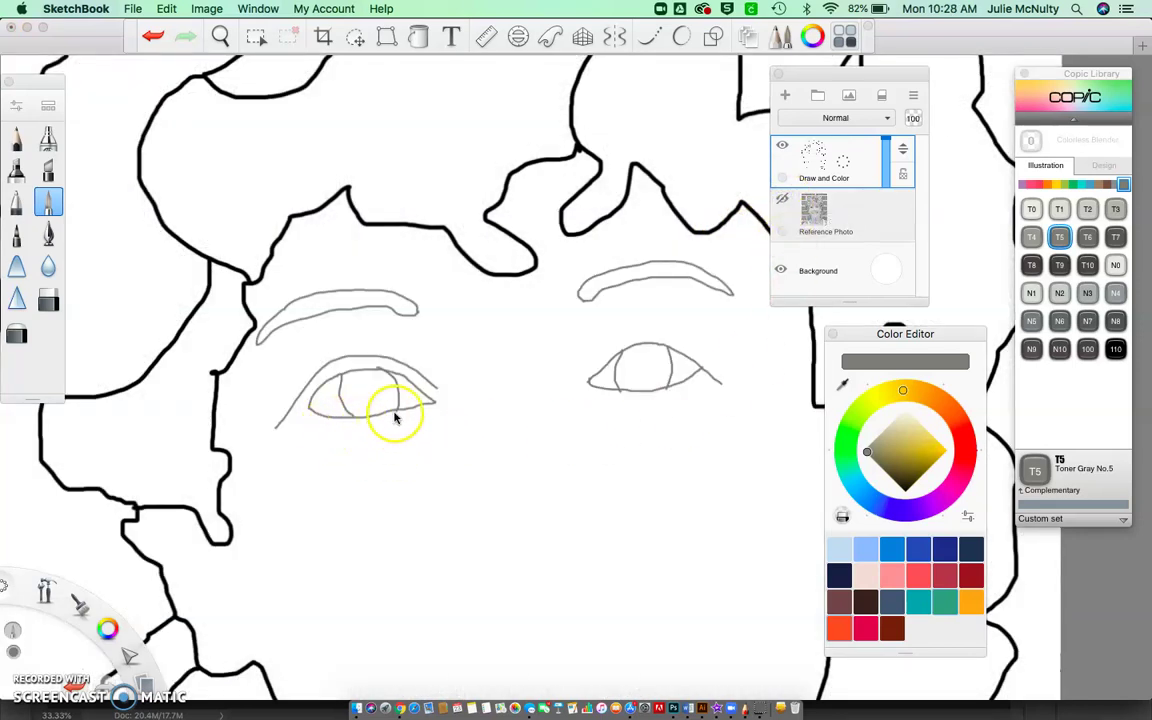
left_click(782, 200)
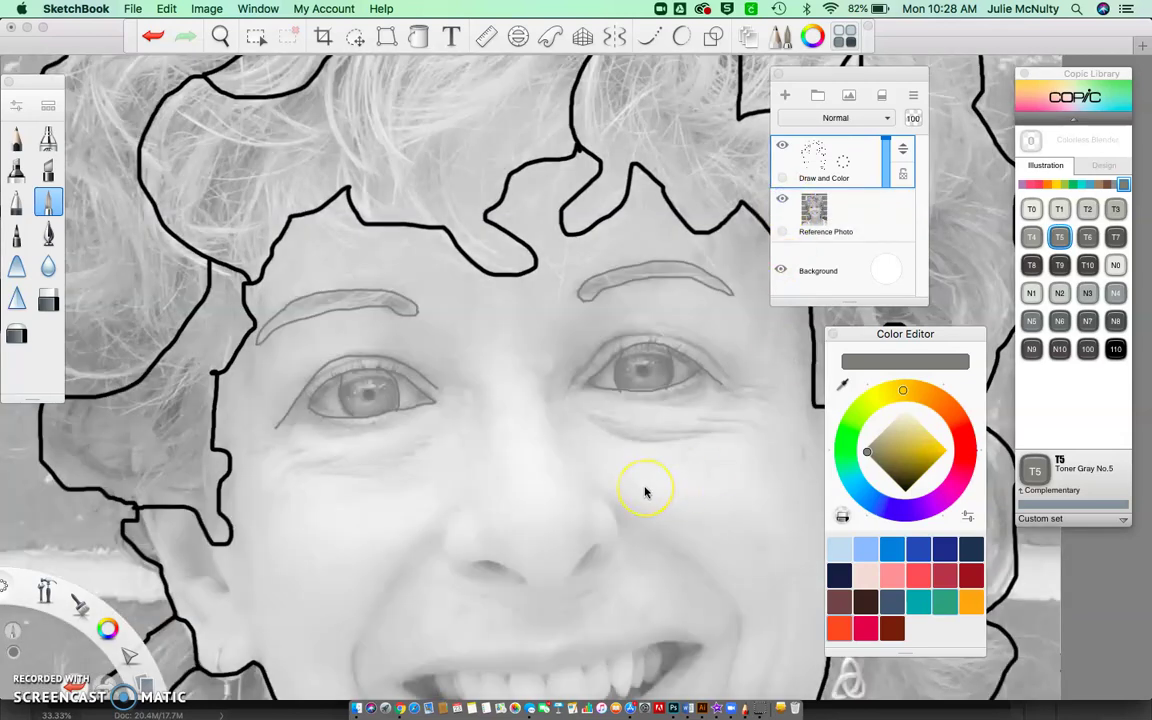
- Trace the nose over the reference photo with thin gray lines: both bridge sides, both outer nostril curves, the nostril openings and the tip
scroll(645, 490, "down", 5)
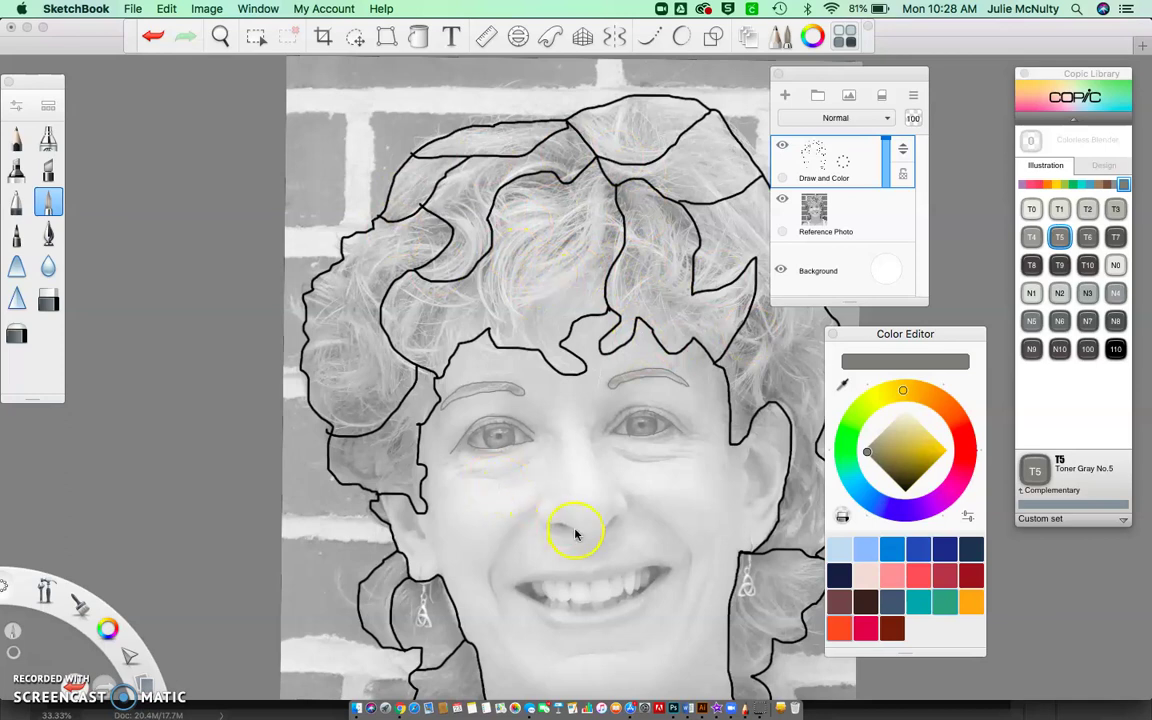
scroll(575, 533, "up", 6)
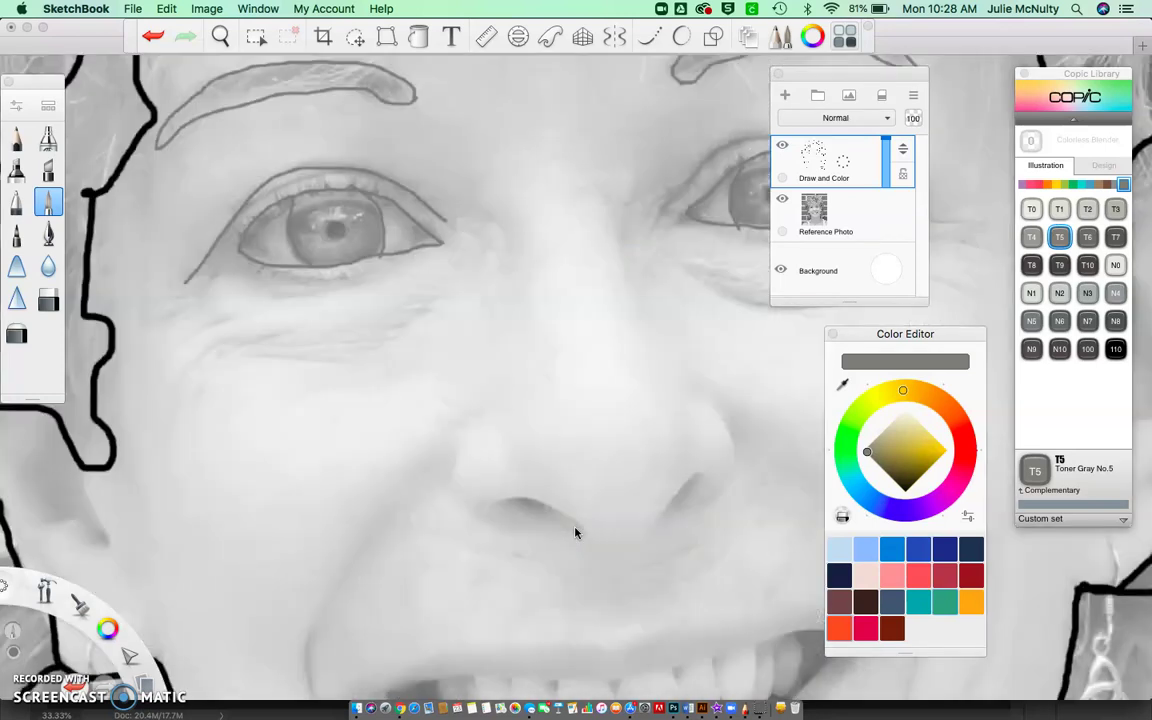
scroll(573, 538, "down", 5)
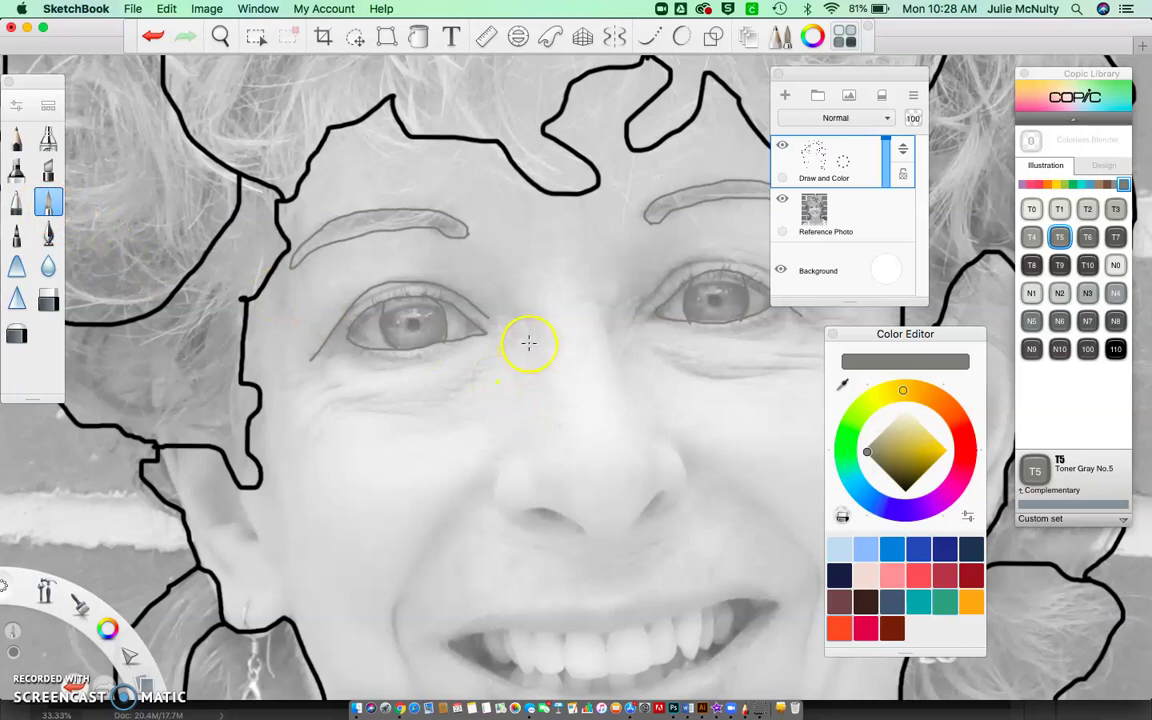
left_click_drag(530, 348, 536, 420)
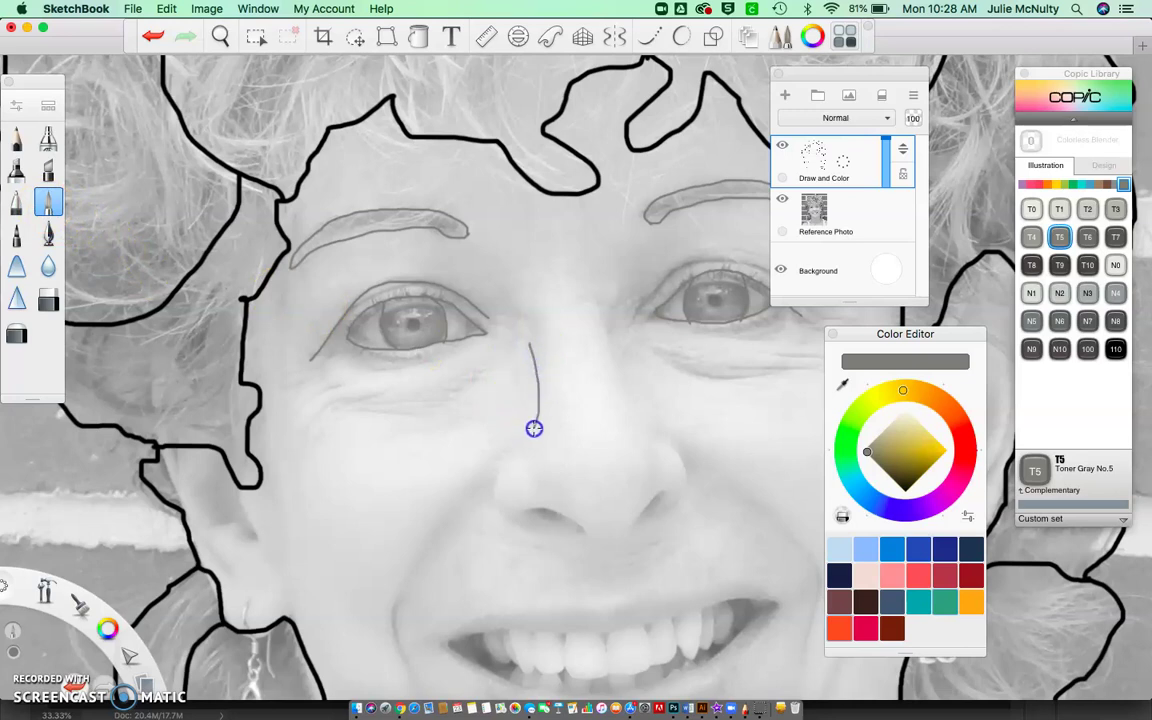
left_click_drag(607, 316, 625, 399)
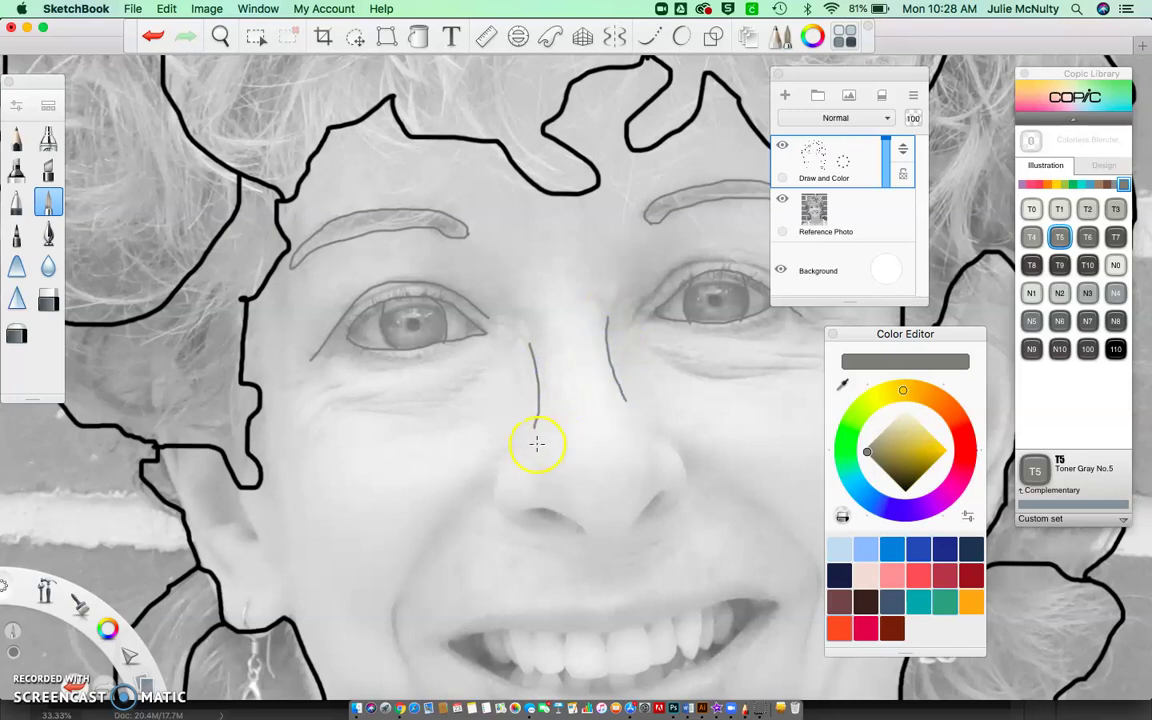
mouse_move(500, 467)
left_mouse_down()
mouse_move(494, 491)
mouse_move(507, 517)
left_mouse_up()
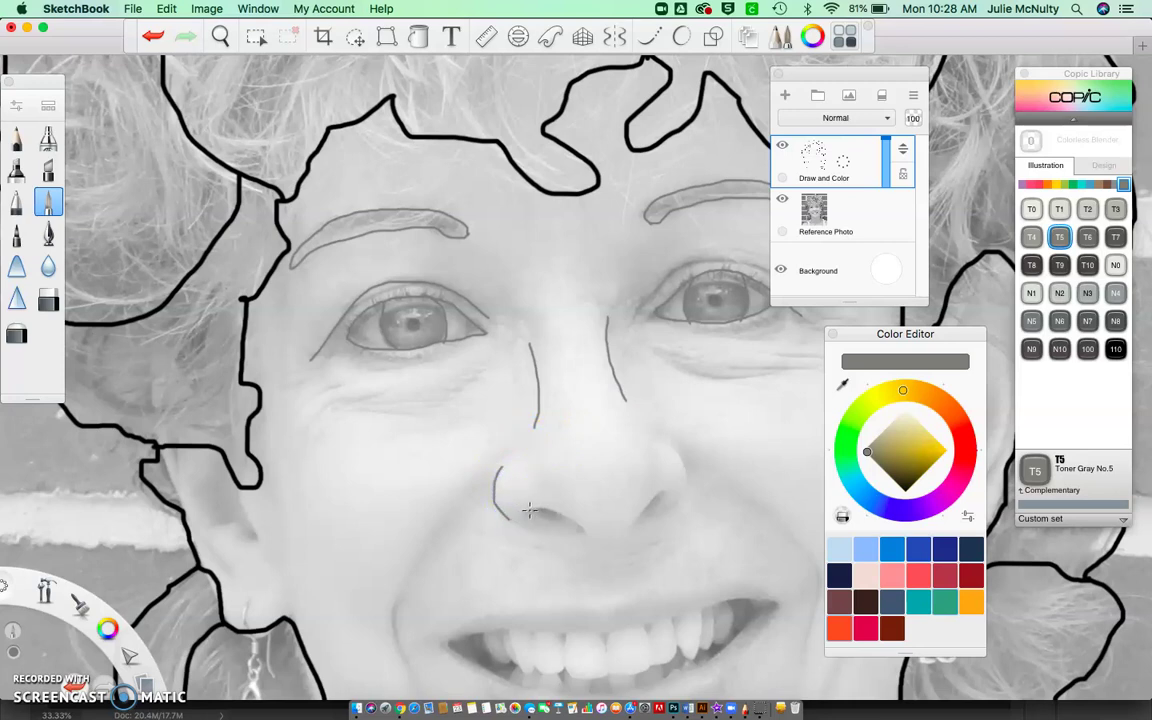
left_click_drag(546, 511, 563, 516)
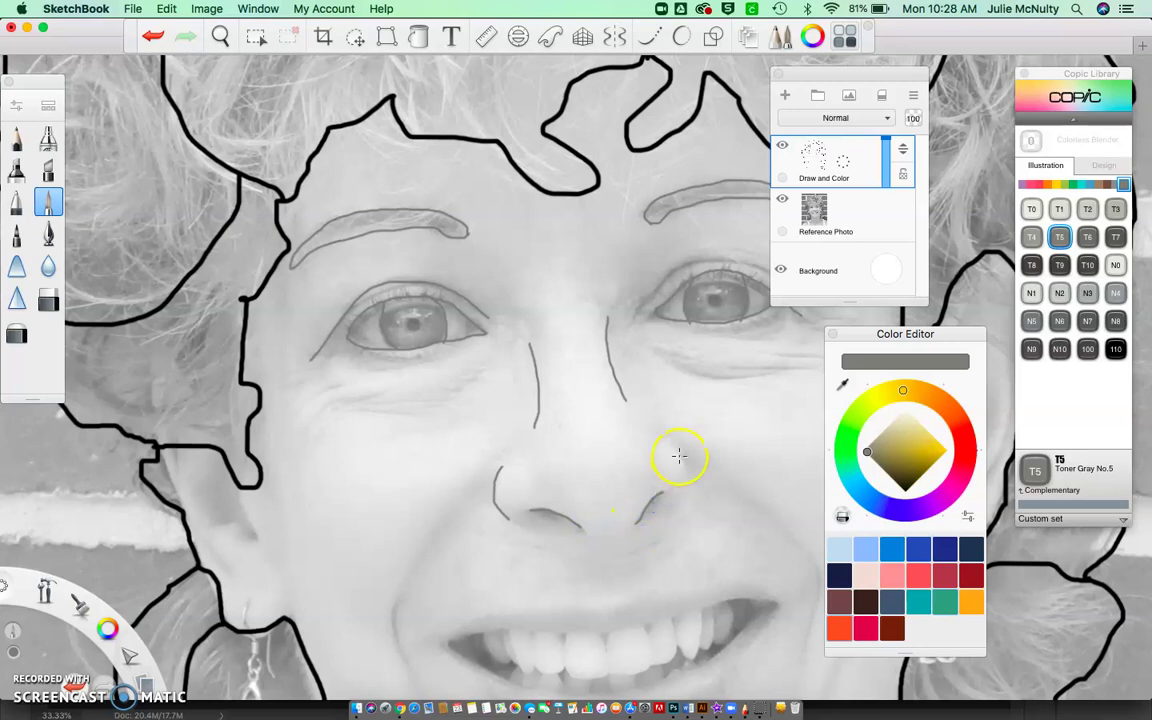
left_click_drag(685, 472, 686, 492)
left_click_drag(595, 541, 611, 539)
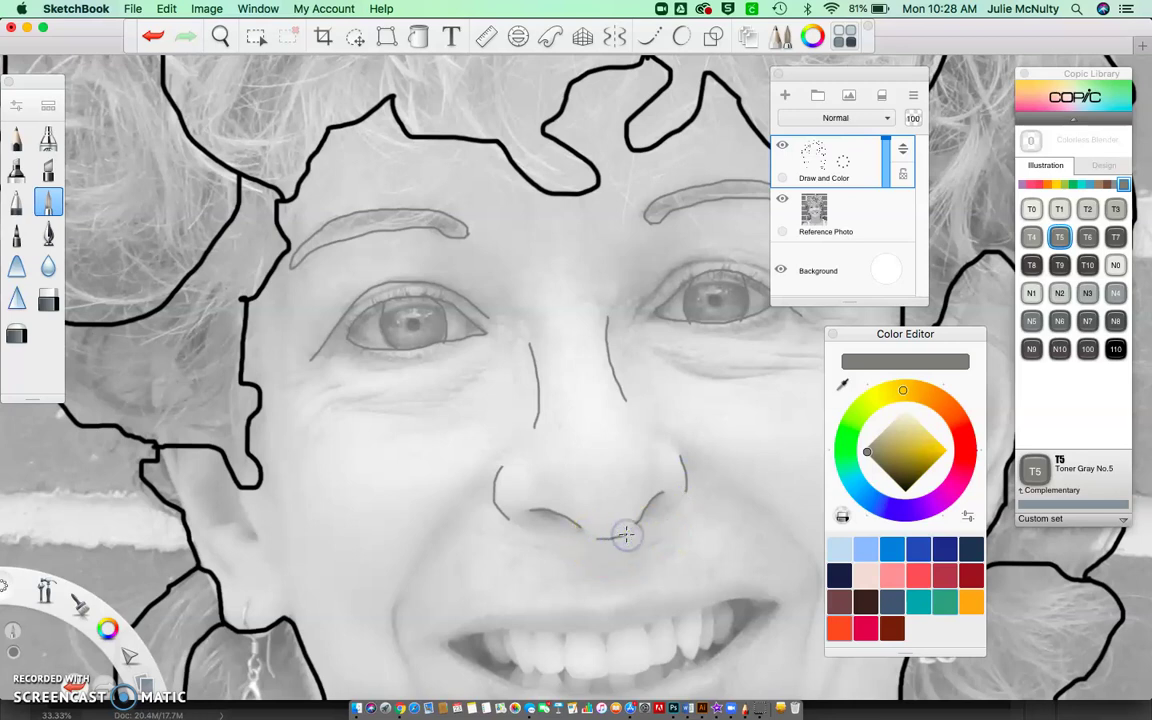
- Try to trace the outer outline of the lips over the reference photo, and undo the strokes
scroll(626, 535, "down", 3)
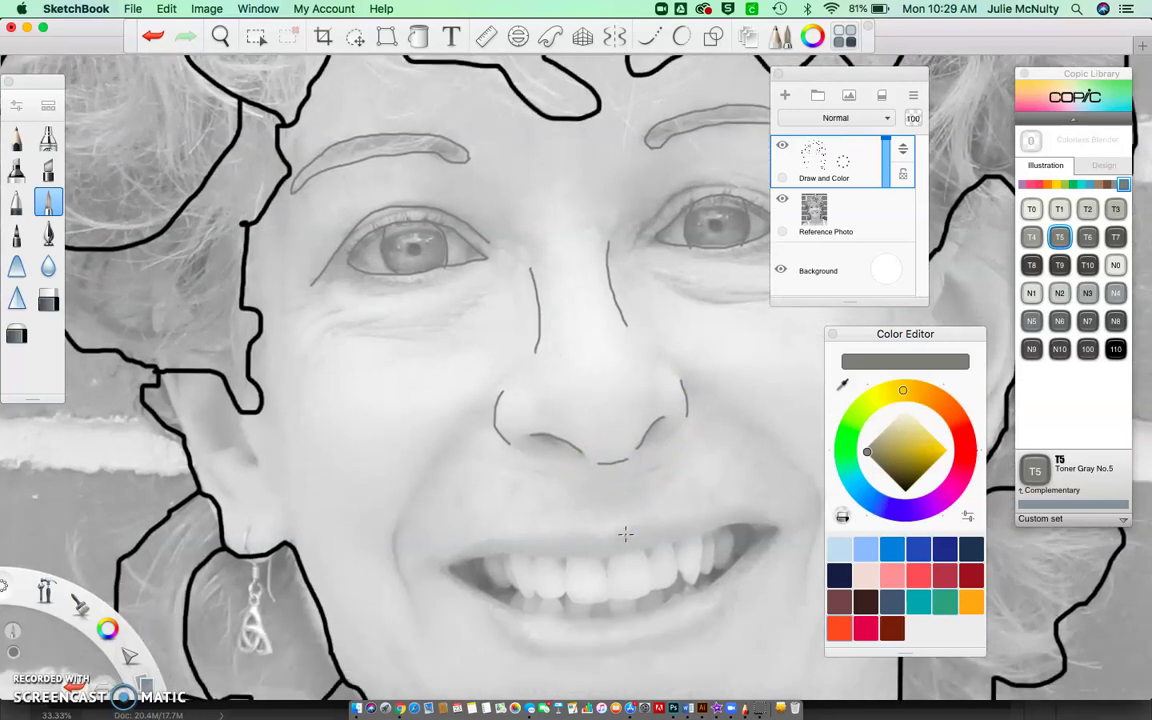
mouse_move(606, 535)
left_mouse_down()
mouse_move(460, 545)
mouse_move(435, 563)
left_mouse_up()
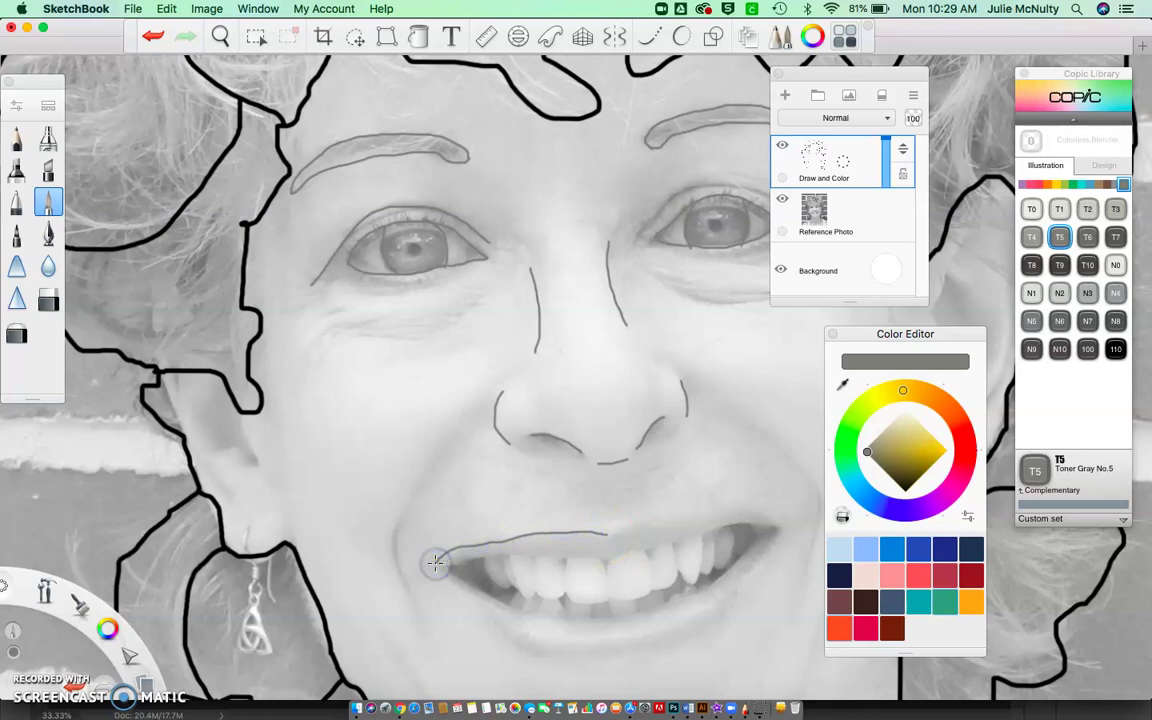
left_click(155, 37)
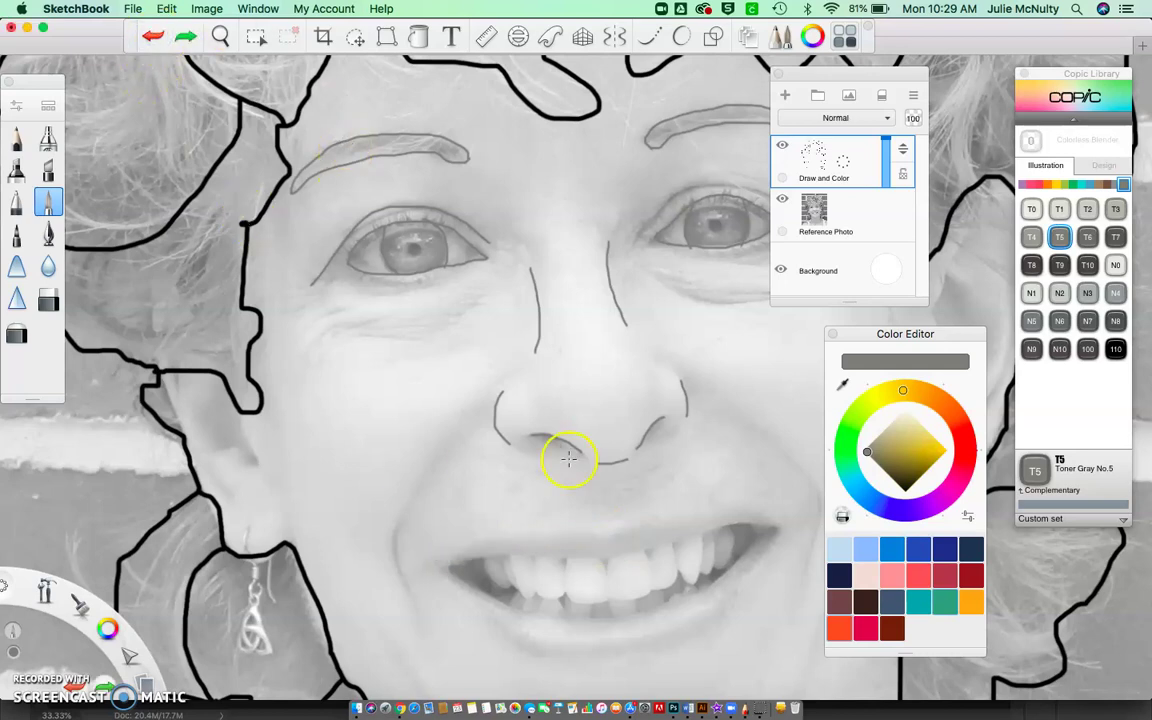
mouse_move(604, 540)
left_mouse_down()
mouse_move(517, 537)
mouse_move(440, 563)
mouse_move(483, 615)
mouse_move(527, 640)
mouse_move(631, 652)
mouse_move(707, 630)
mouse_move(783, 527)
left_mouse_up()
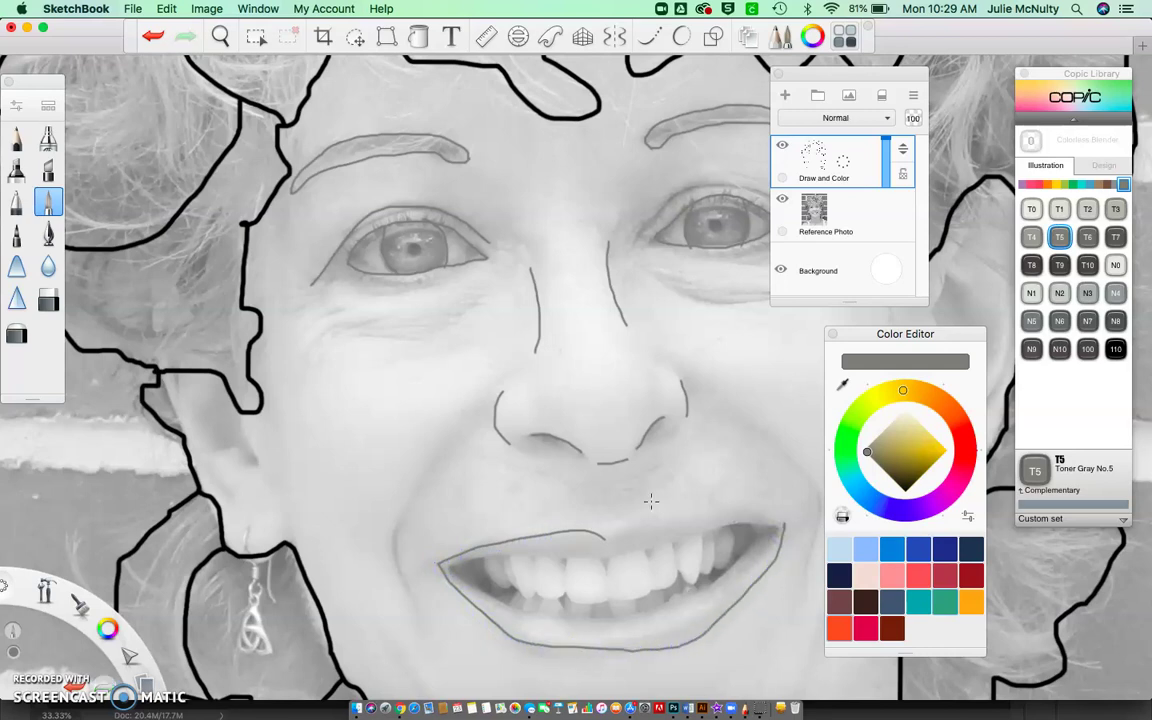
left_click(148, 37)
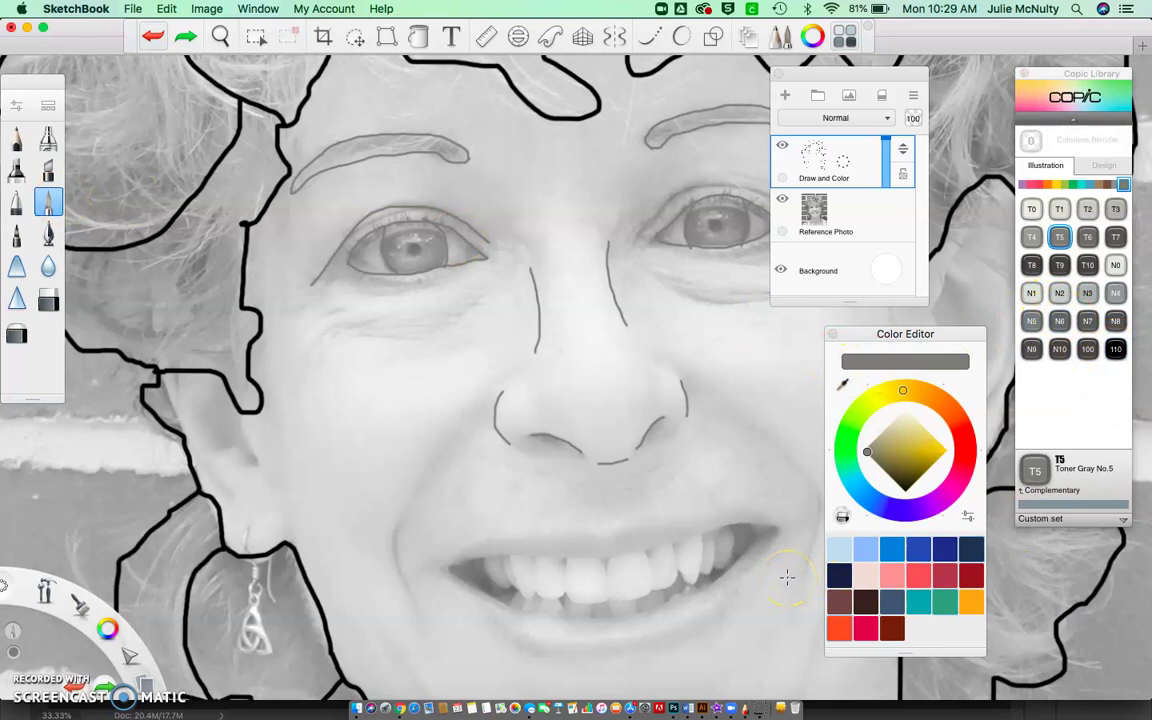
- Choose a bright magenta and flood fill the closed hair section at the crown, just below the topmost hair section
scroll(787, 577, "down", 5)
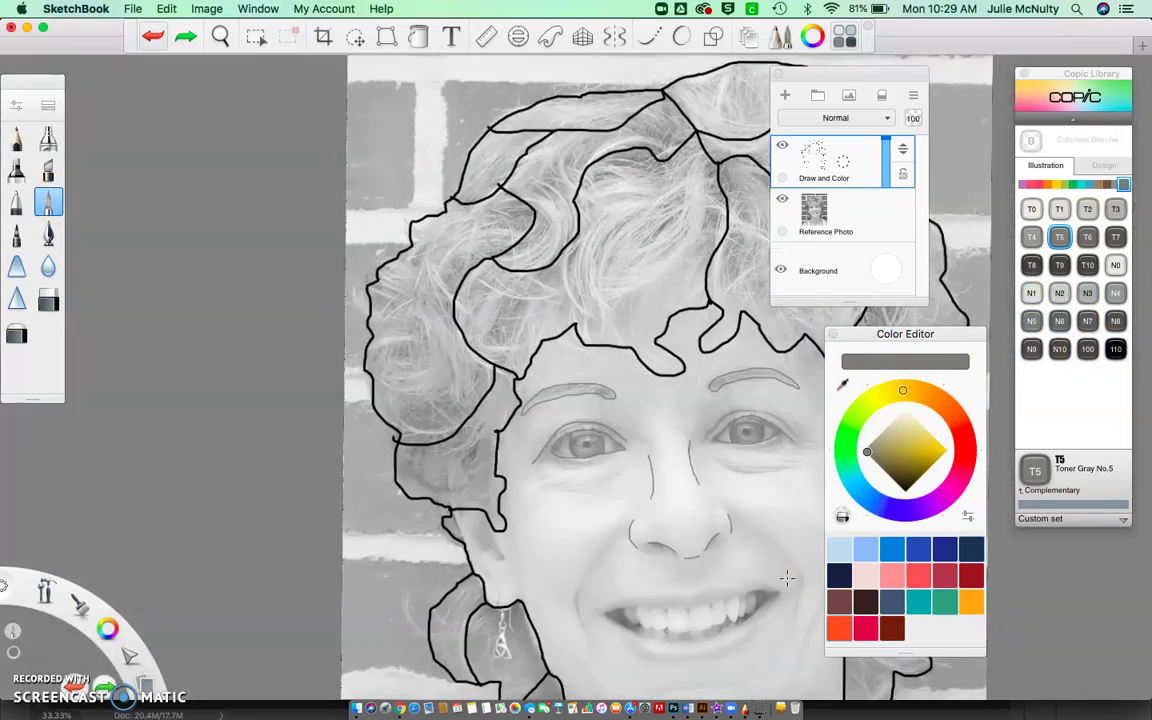
scroll(784, 465, "right", 5)
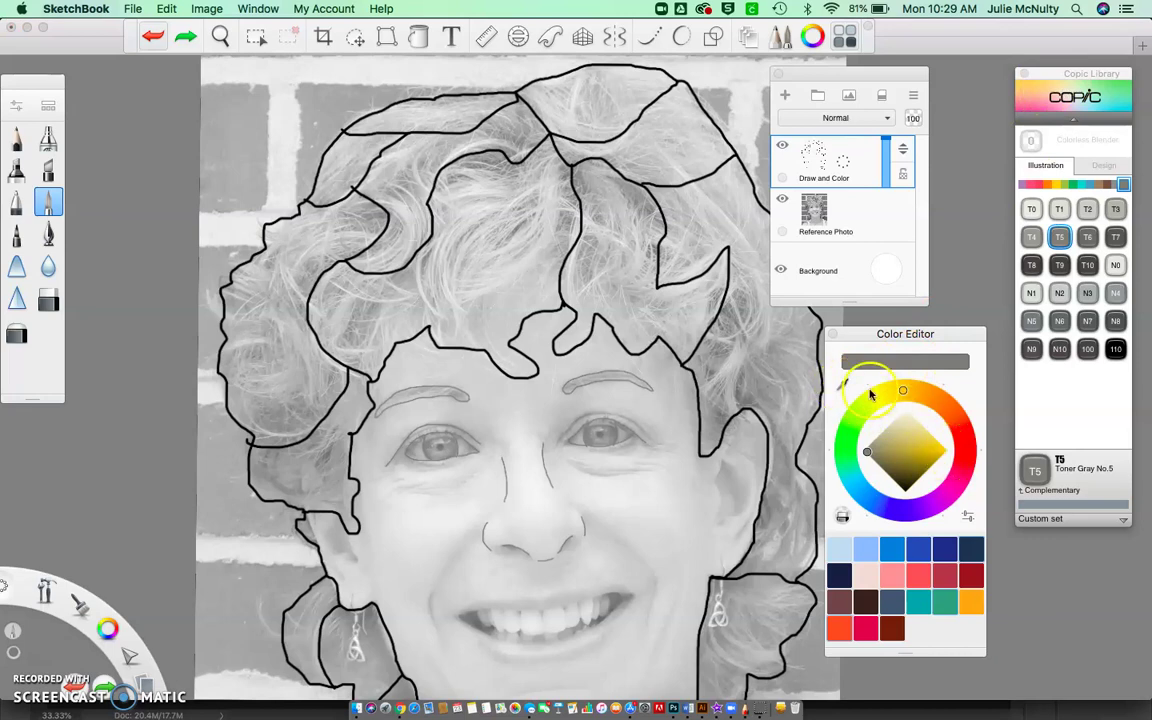
left_click(957, 491)
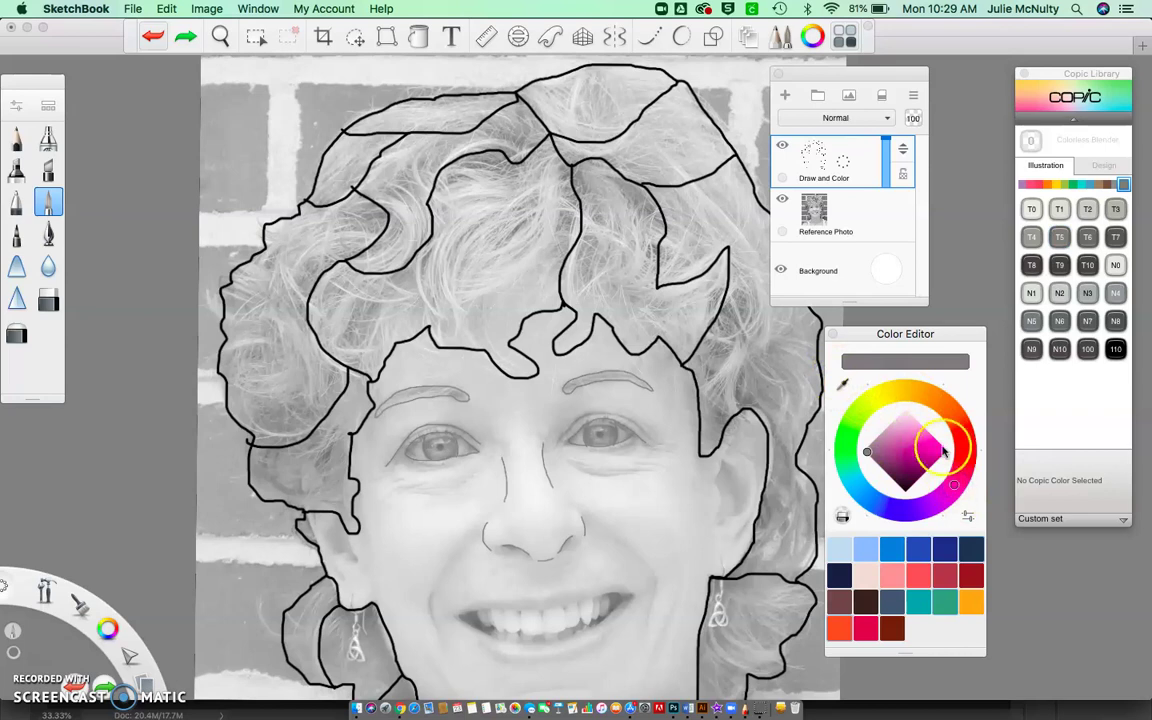
left_click(843, 388)
left_click(955, 490)
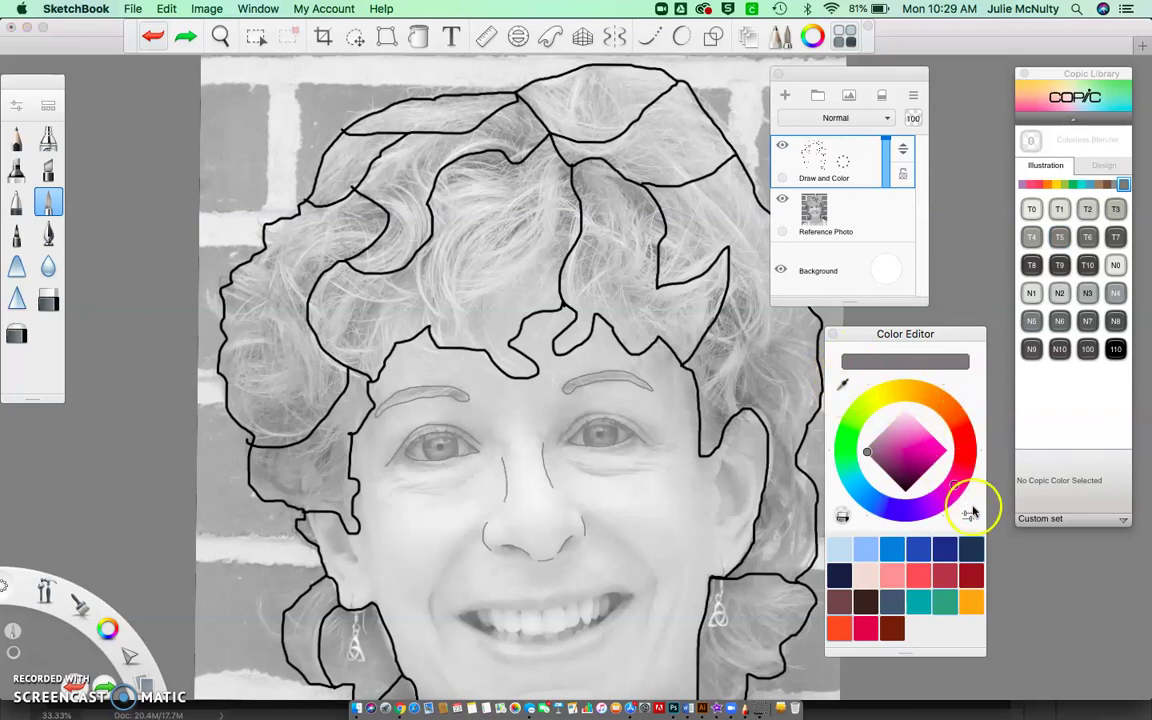
left_click(930, 453)
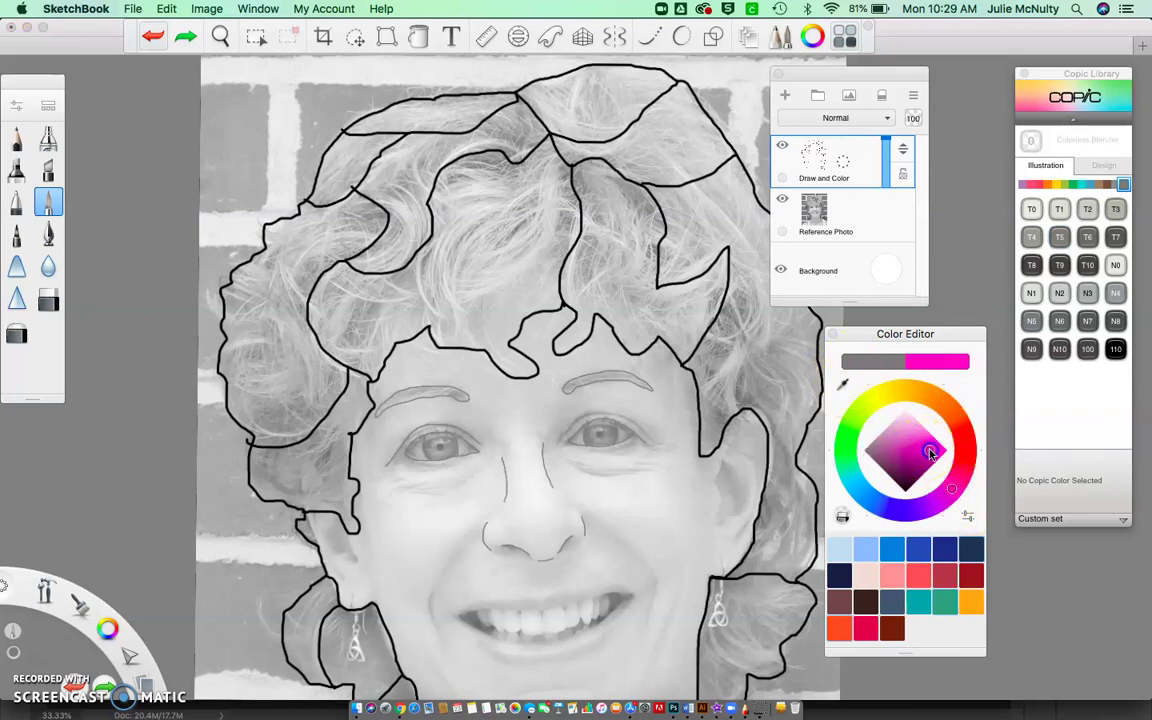
left_click(418, 38)
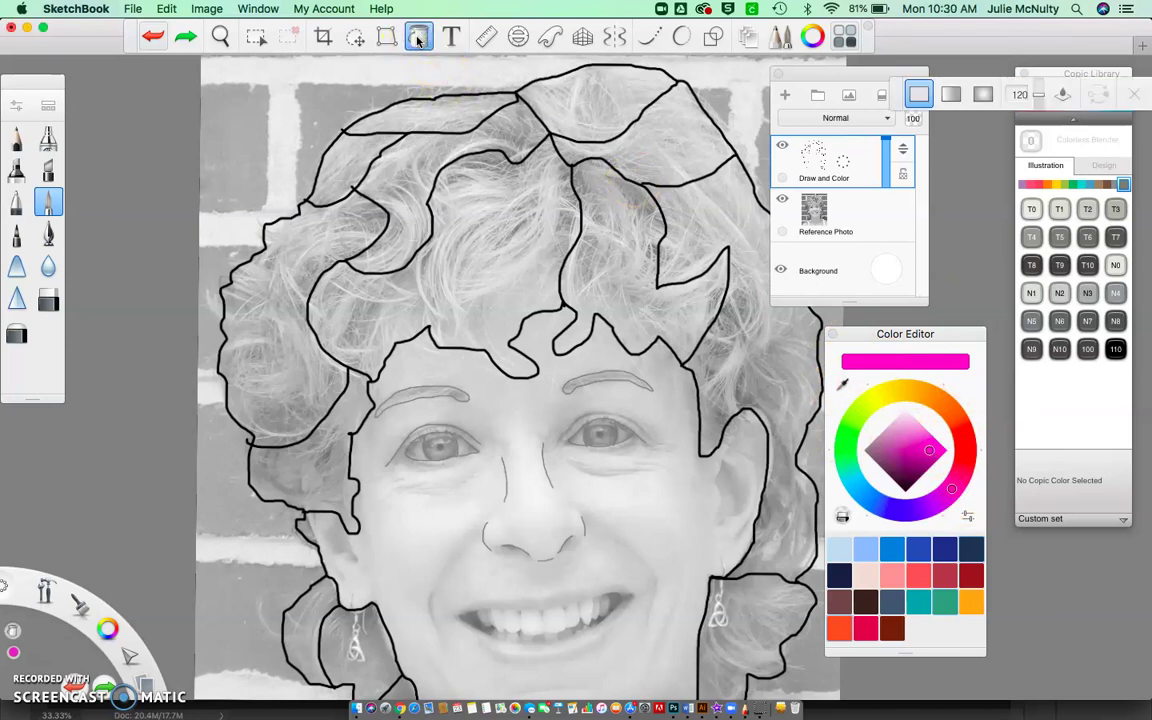
left_click(660, 131)
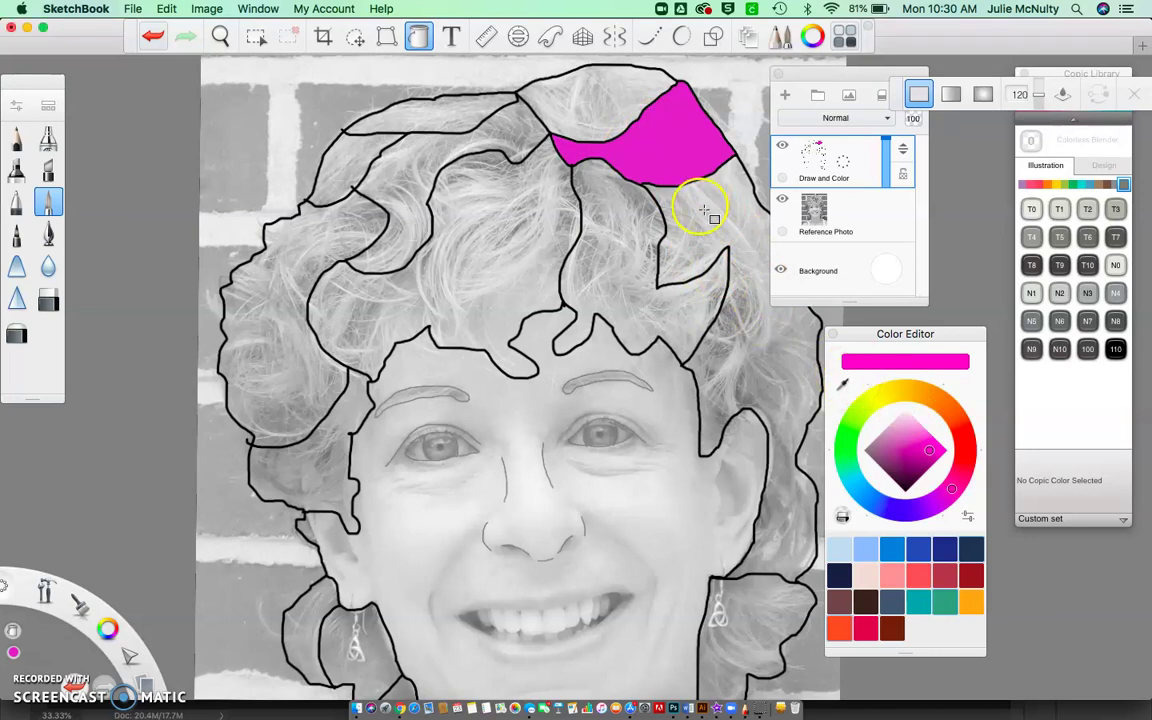
- Flood fill the hair section below the magenta one with golden orange, and sample the magenta back from the filled section
left_click(940, 402)
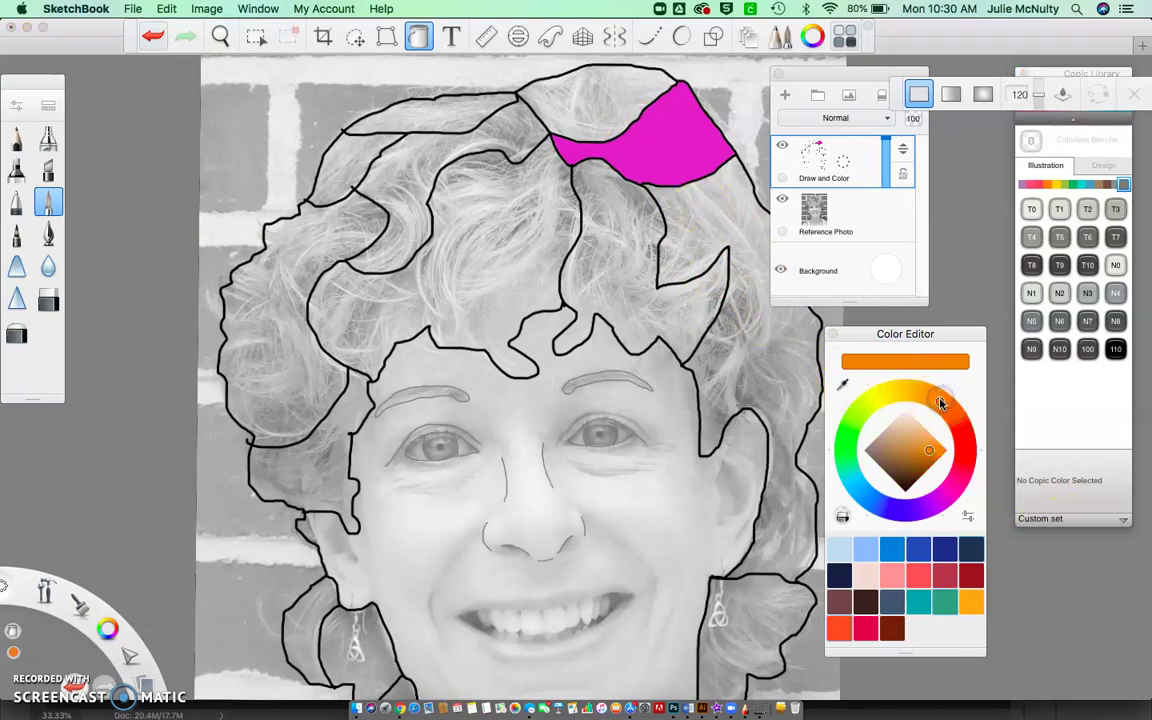
left_click_drag(925, 399, 919, 393)
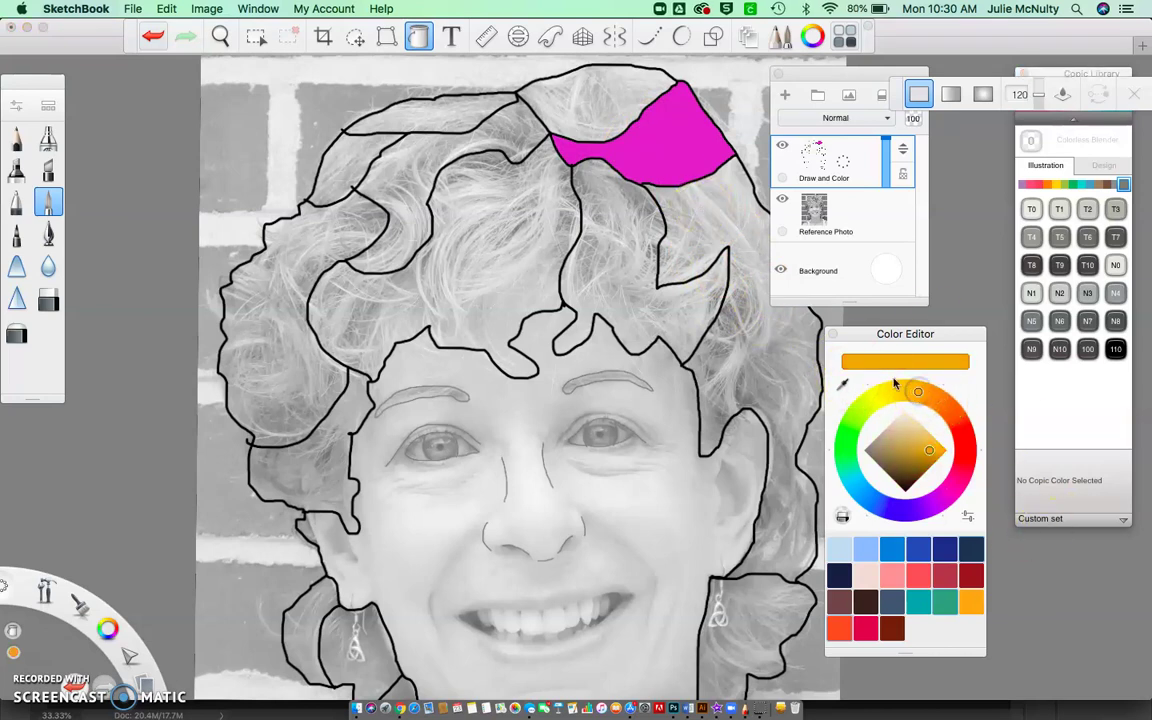
left_click(607, 248)
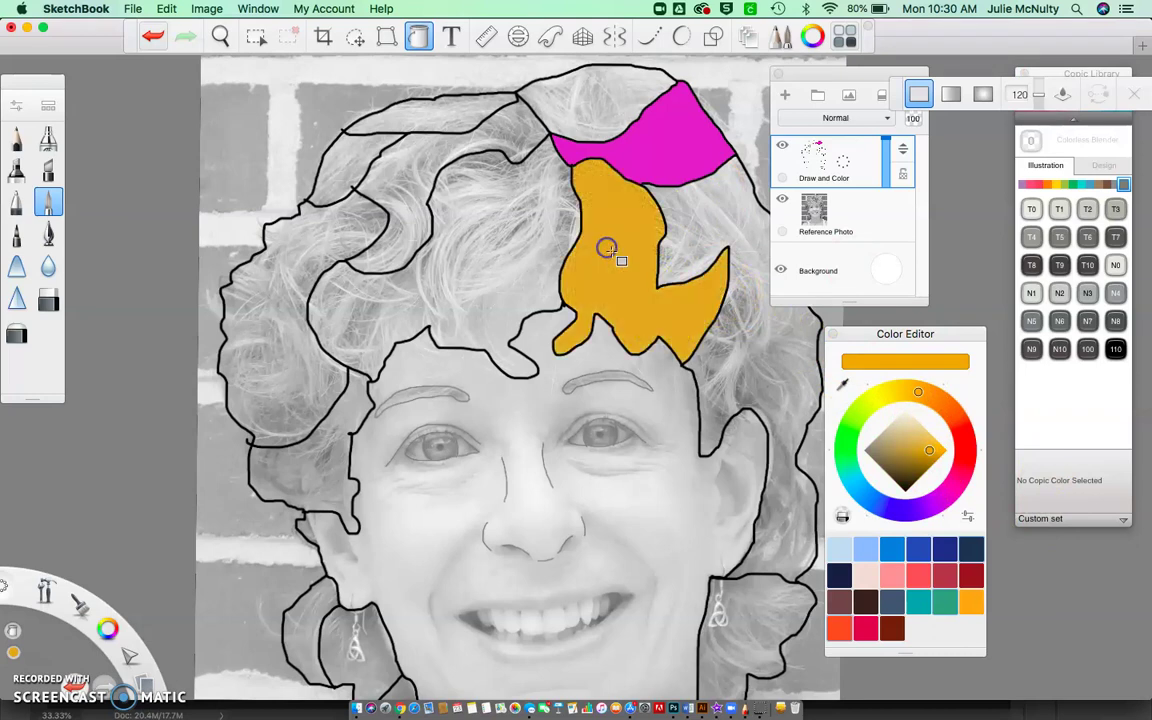
left_click(843, 386)
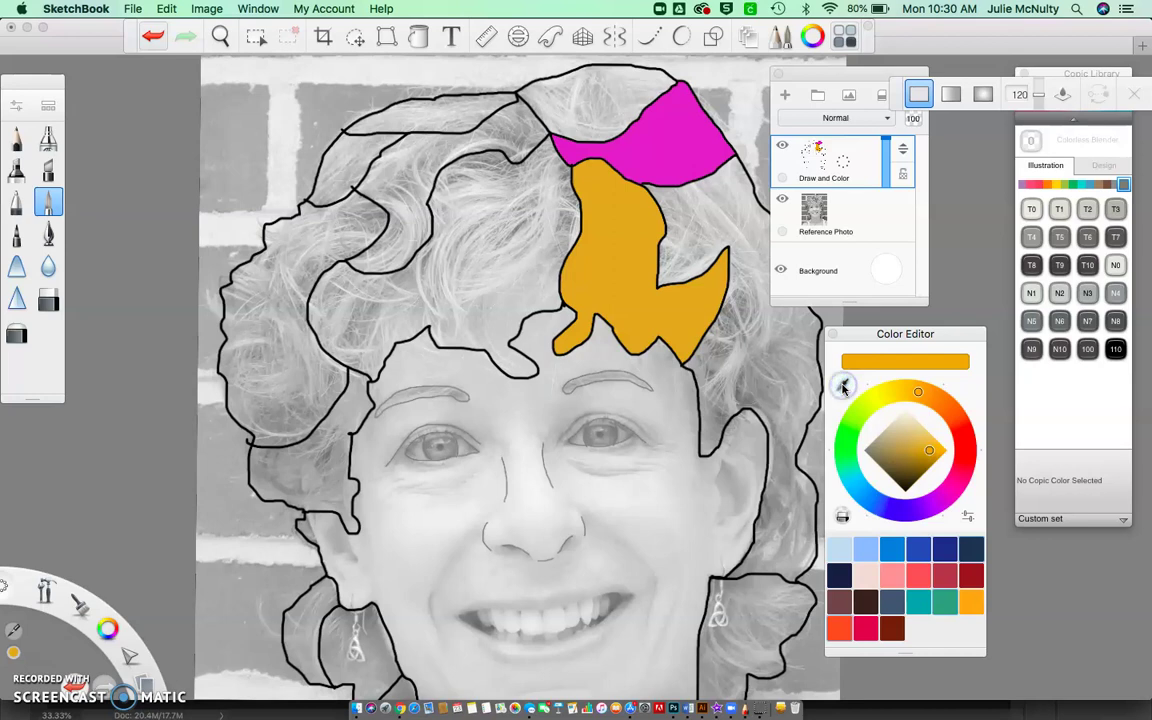
left_click(679, 130)
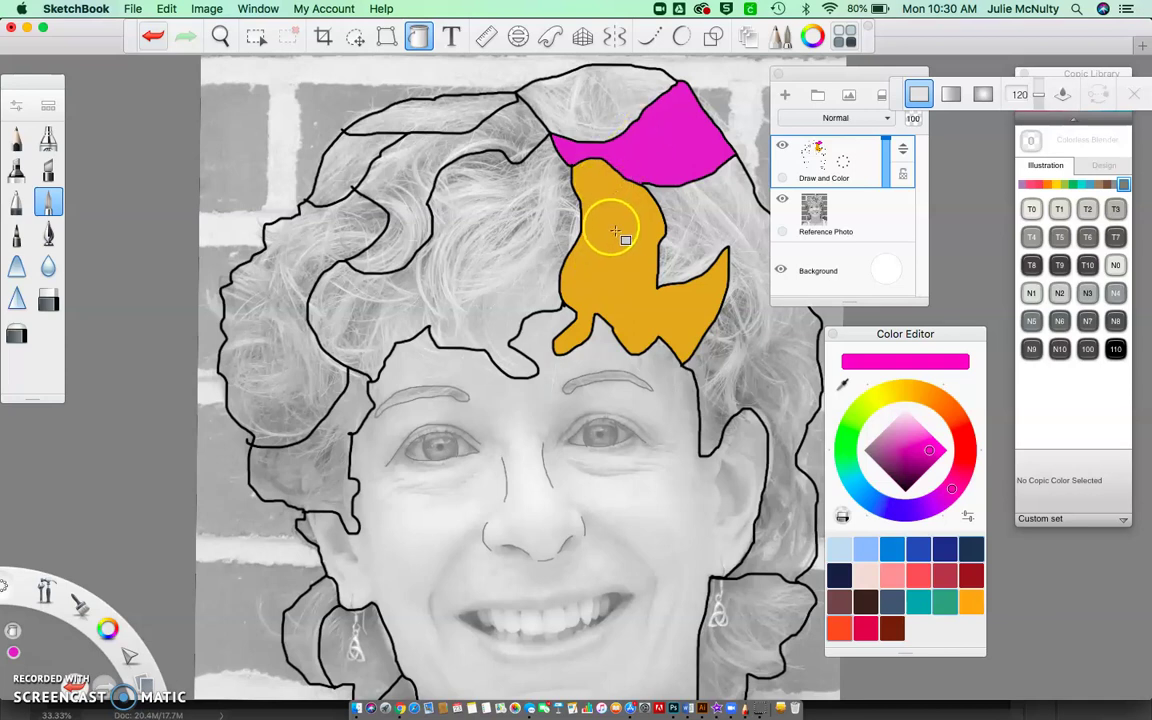
- Start saving the portrait under Save As, choosing the teacher's 2019-20 art folder in Google Drive's My Drive, 7G Enjoying Art student folders, 7-02
left_click(134, 10)
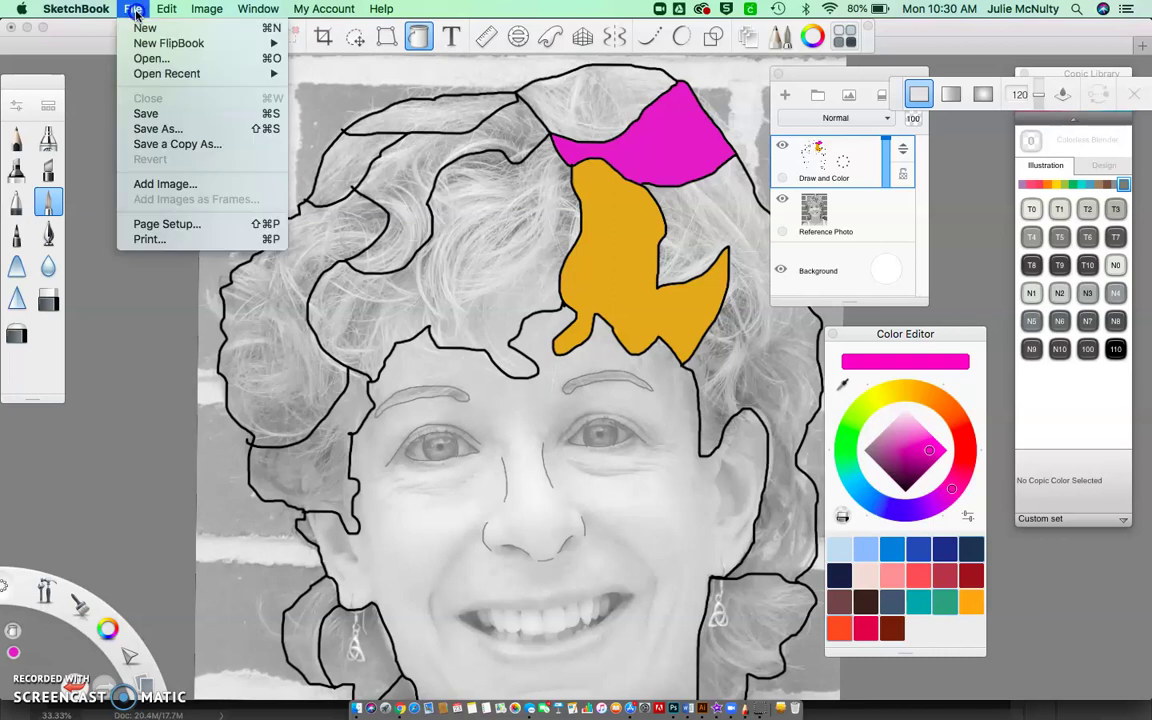
left_click(160, 129)
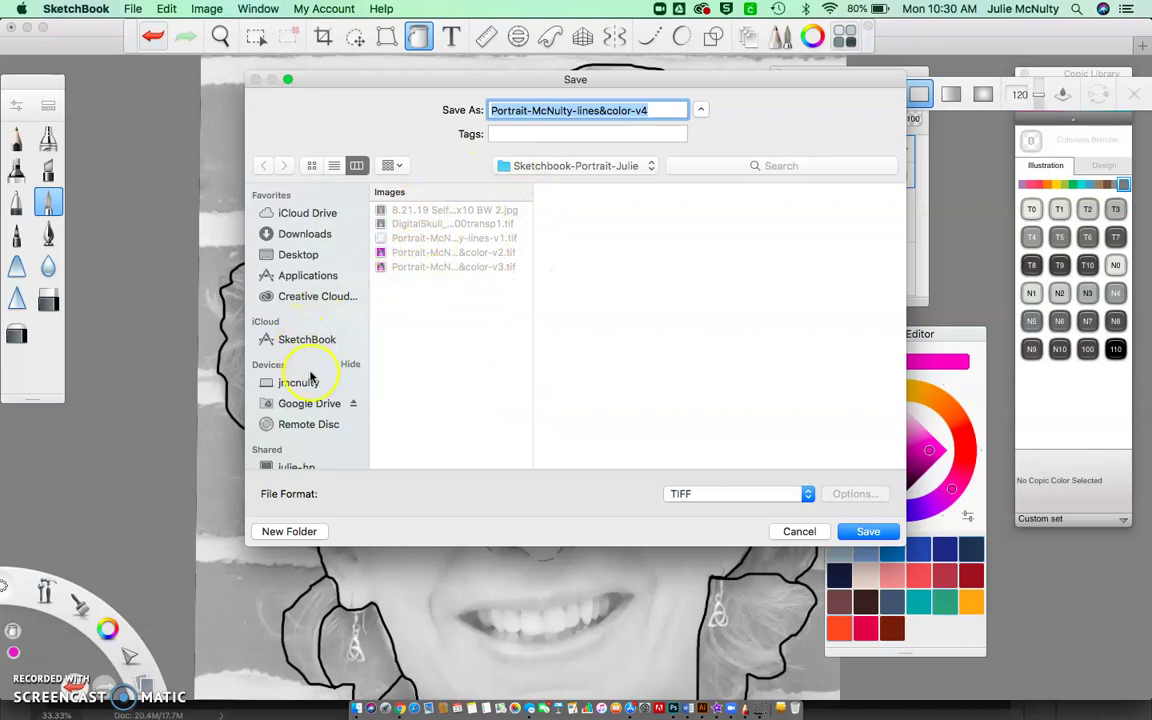
left_click(307, 405)
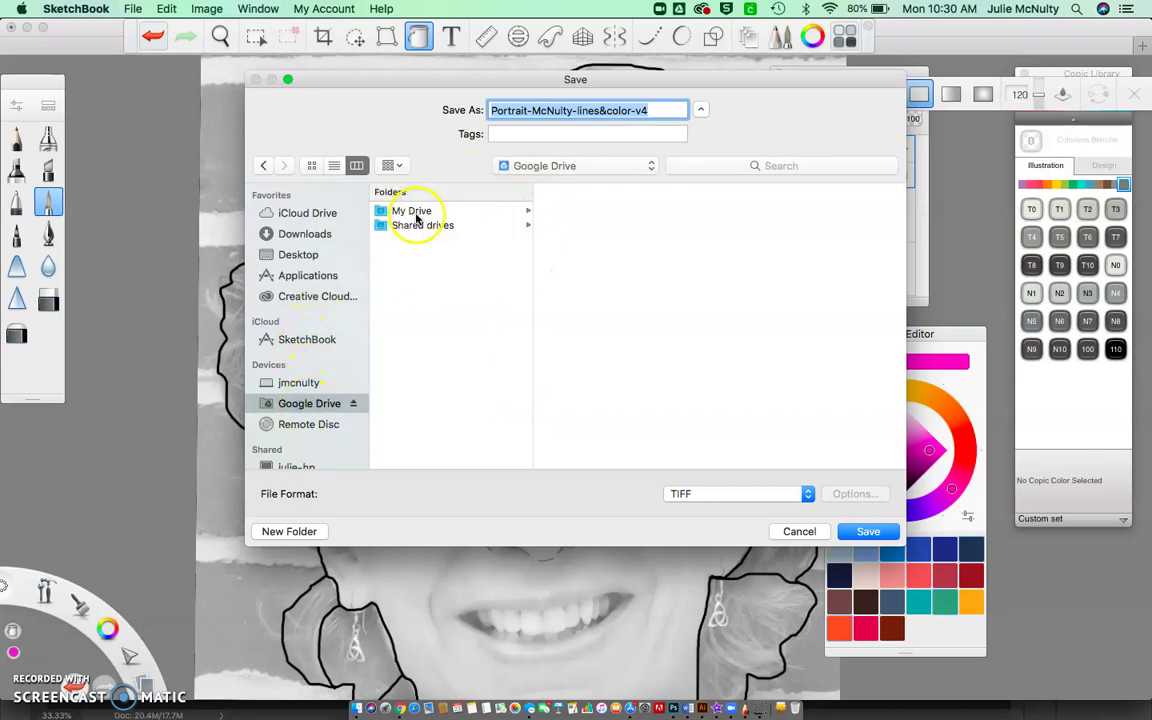
left_click(415, 213)
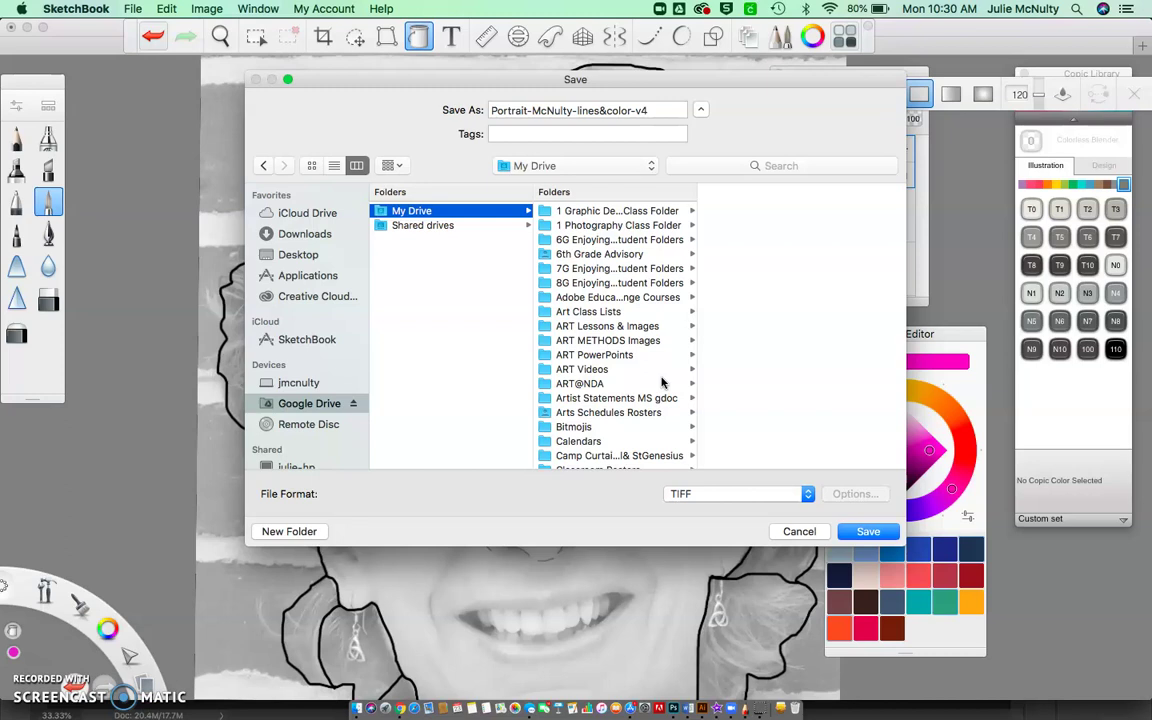
scroll(640, 435, "down", 3)
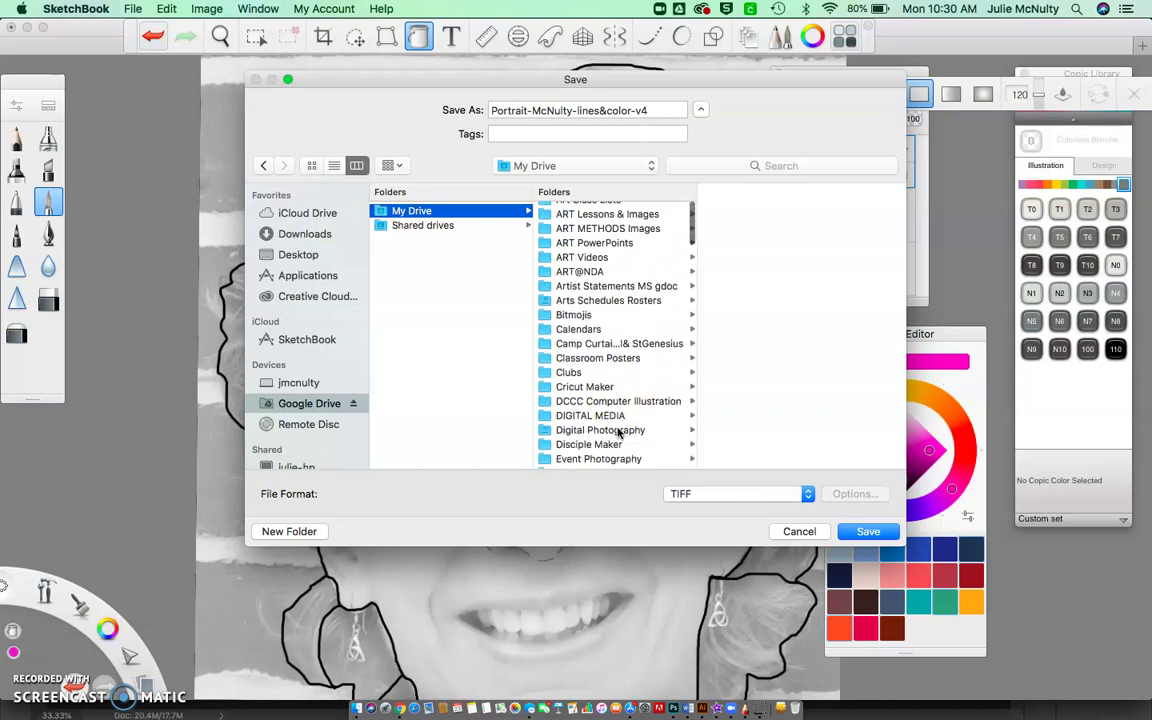
scroll(614, 418, "up", 5)
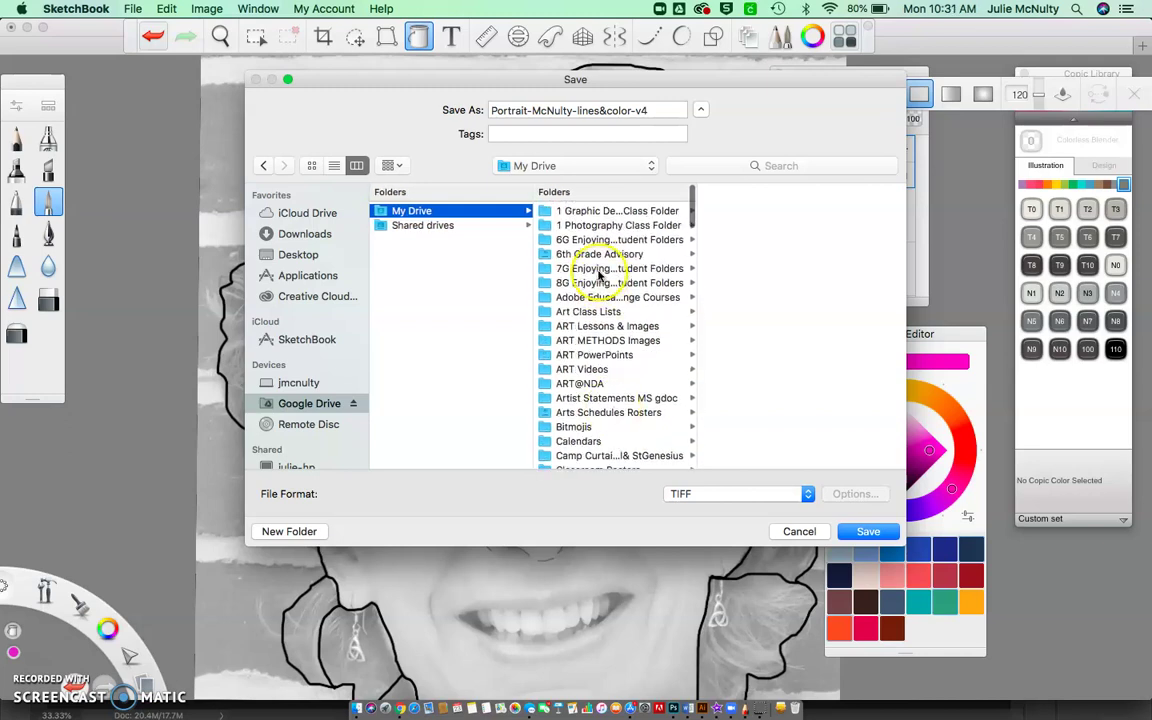
left_click(598, 270)
left_click(745, 226)
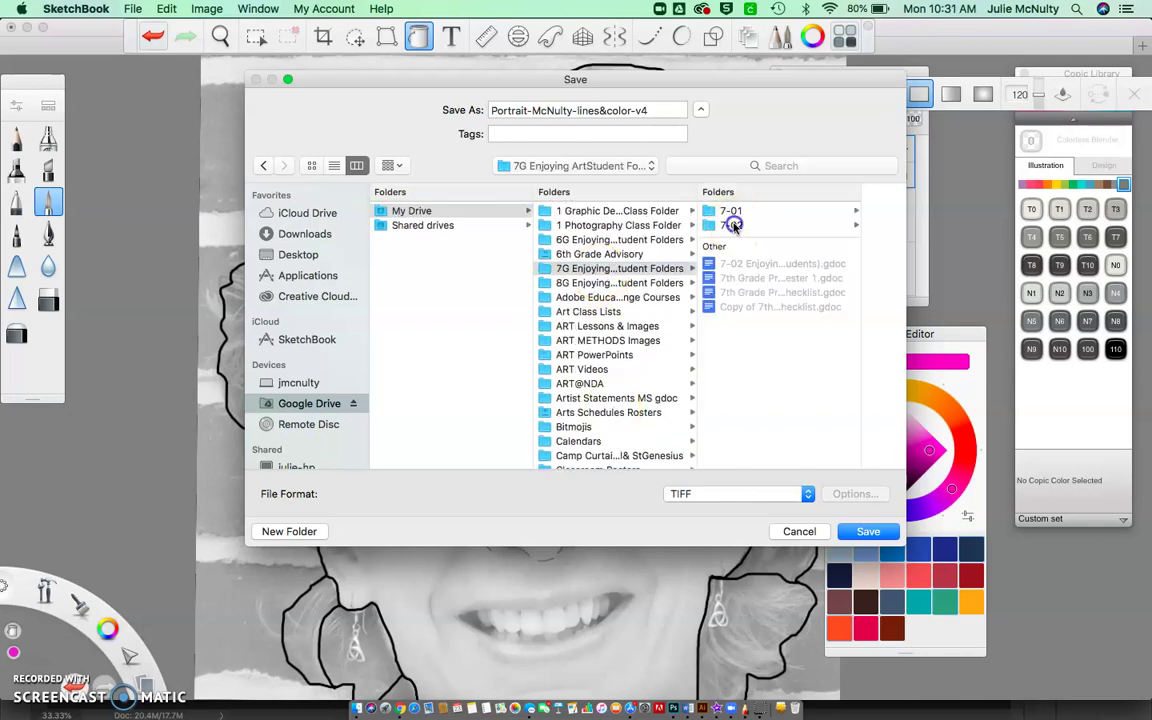
scroll(780, 383, "down", 2)
left_click(805, 370)
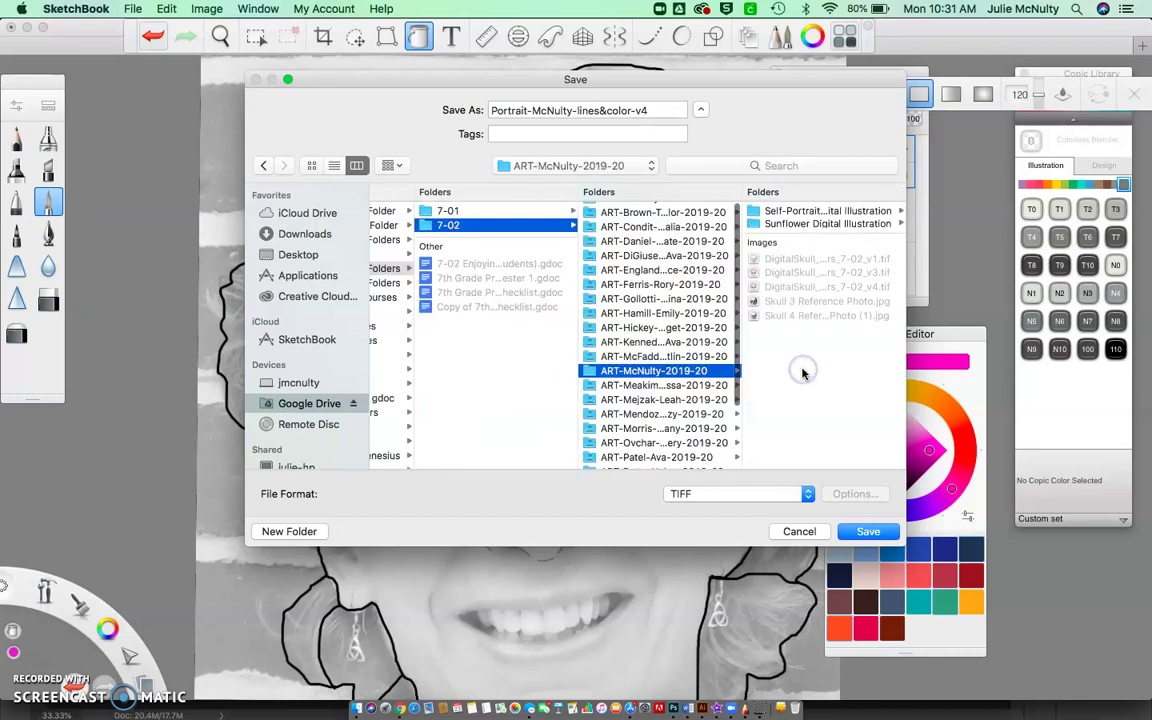